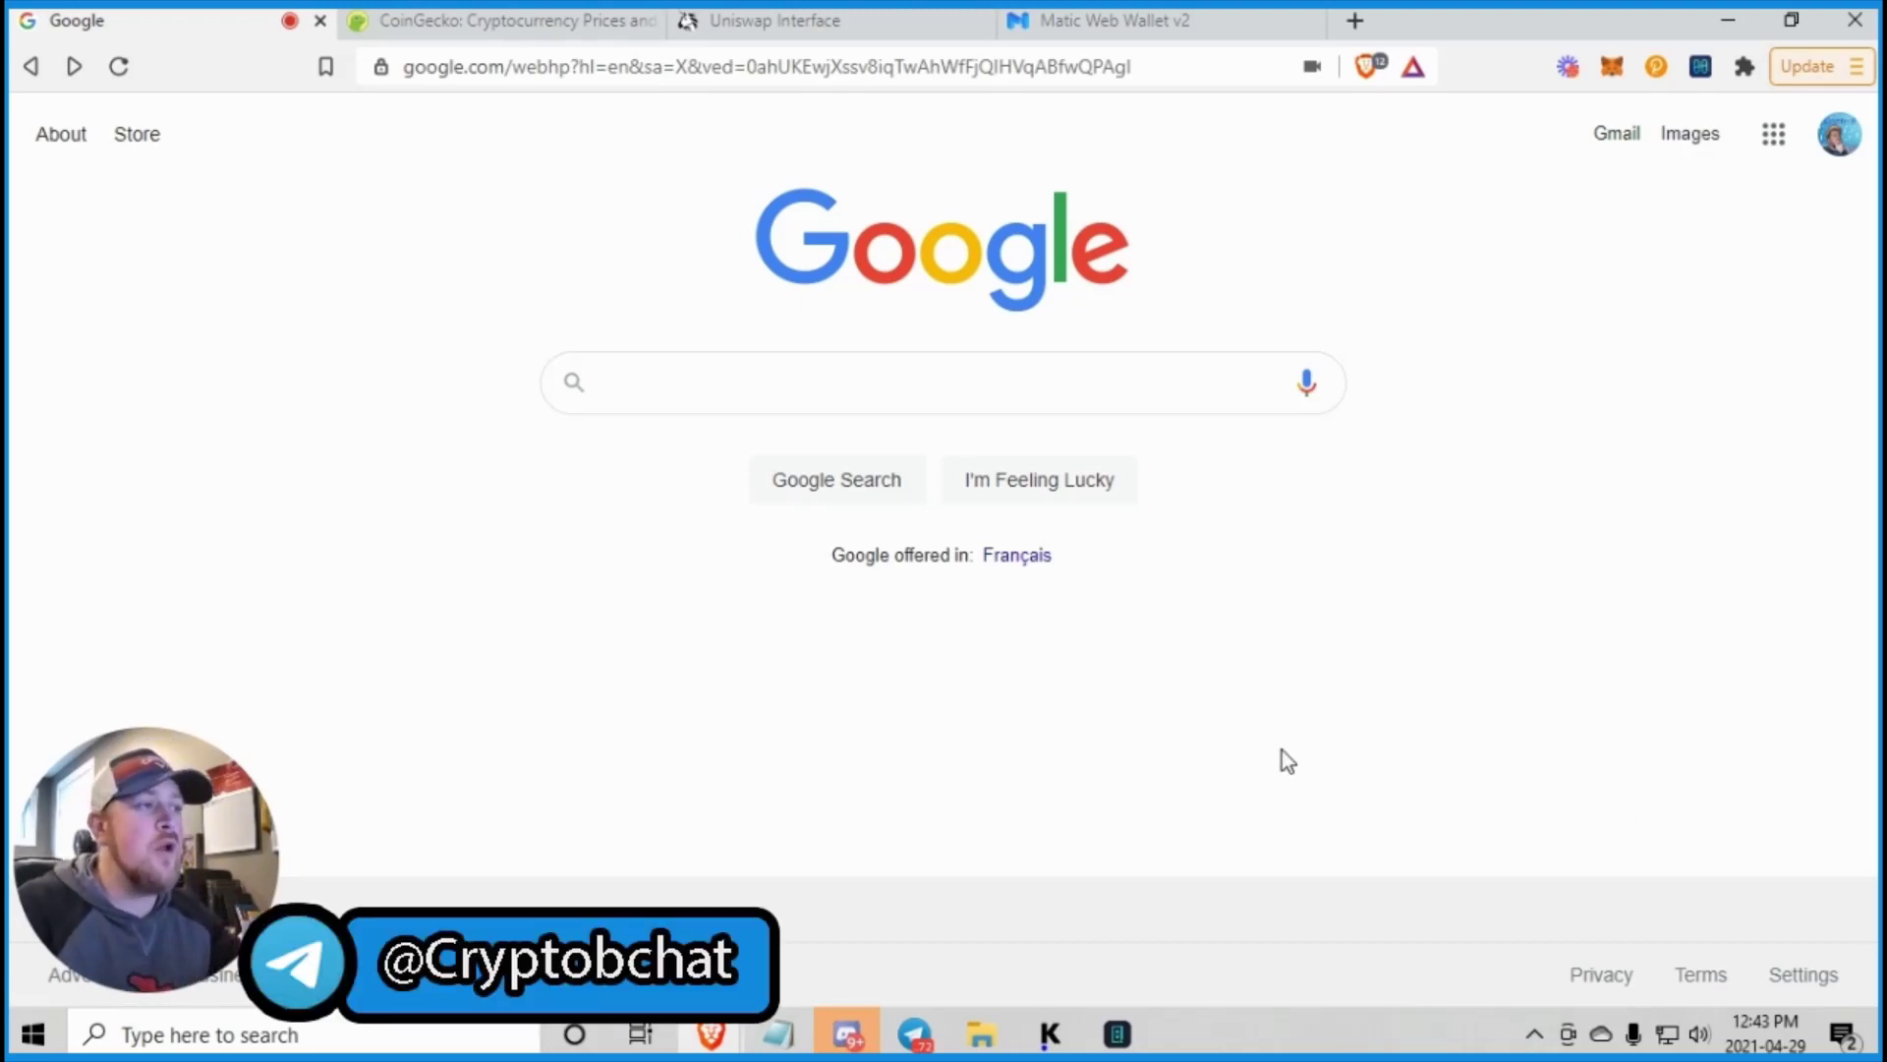
Rerun the Google search 'how to attach matic to metamask' from the recent suggestions.
left_click(885, 388)
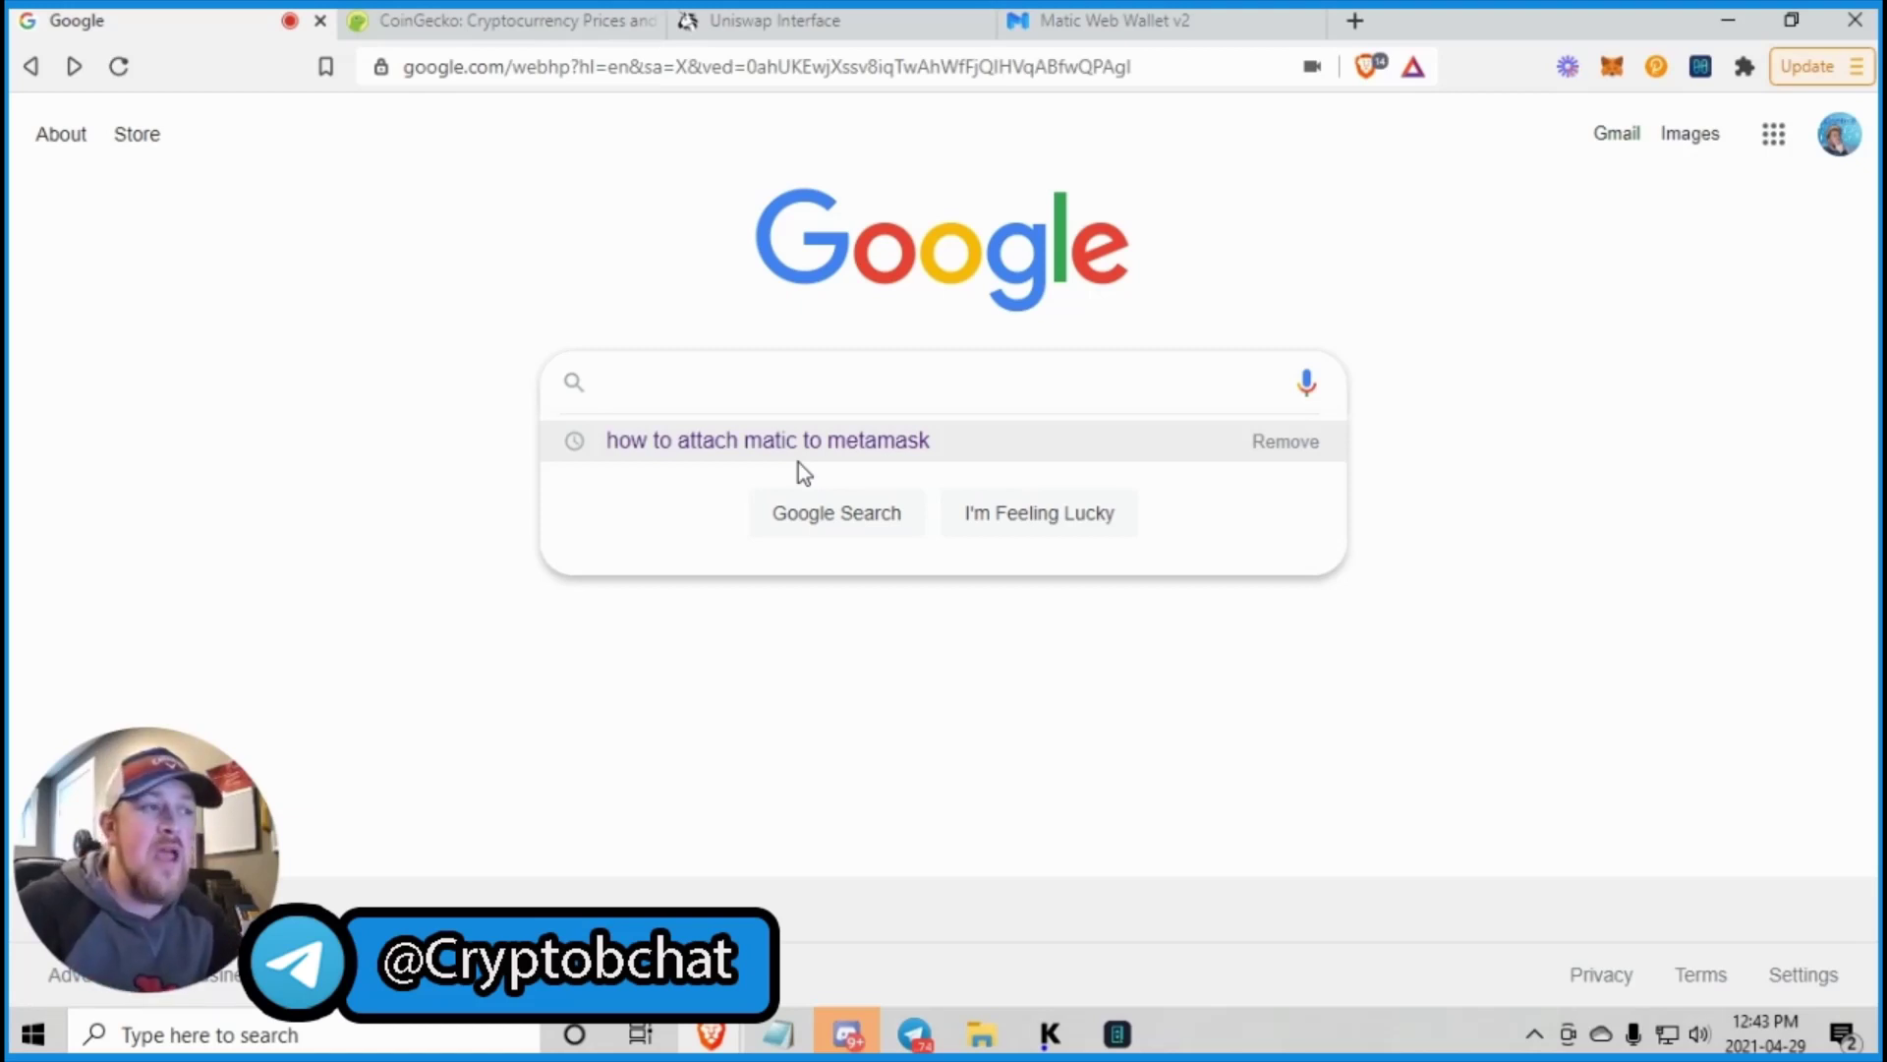
left_click(810, 452)
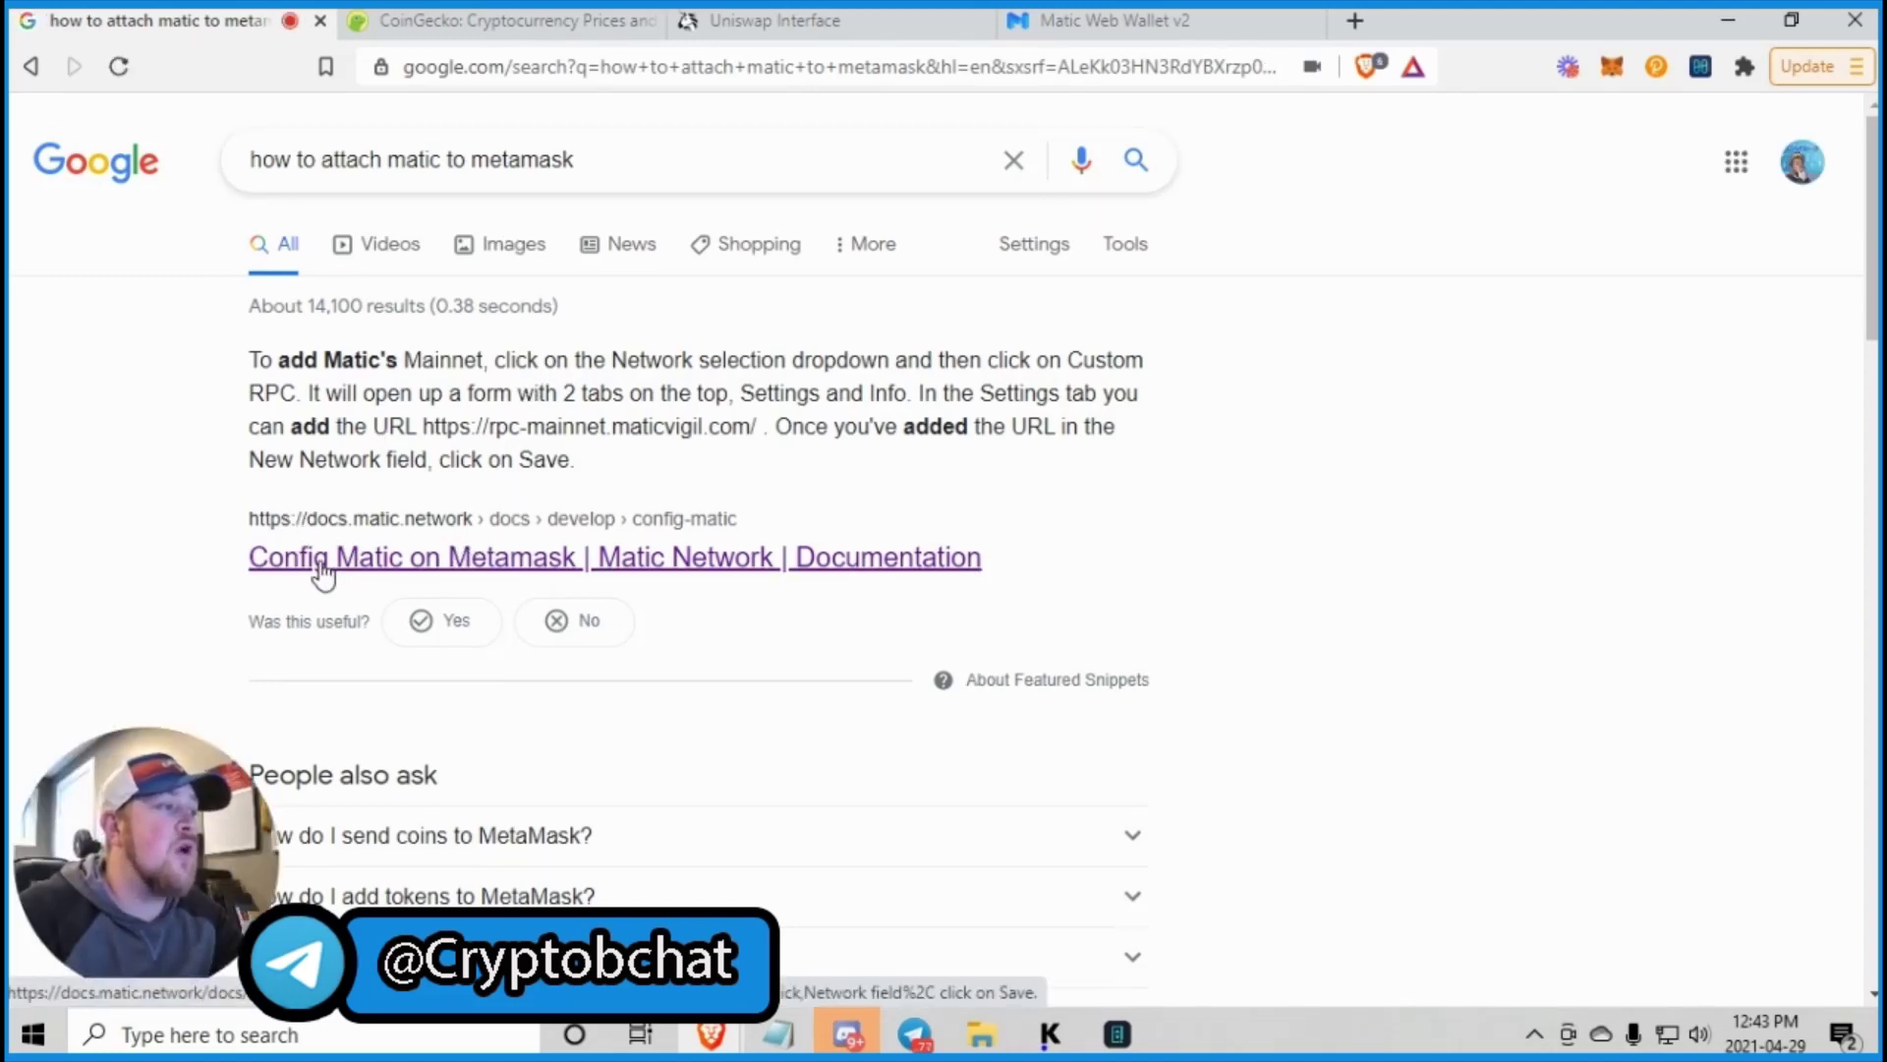
Open the 'Config Matic on Metamask' guide and view MetaMask's list of networks.
left_click(507, 577)
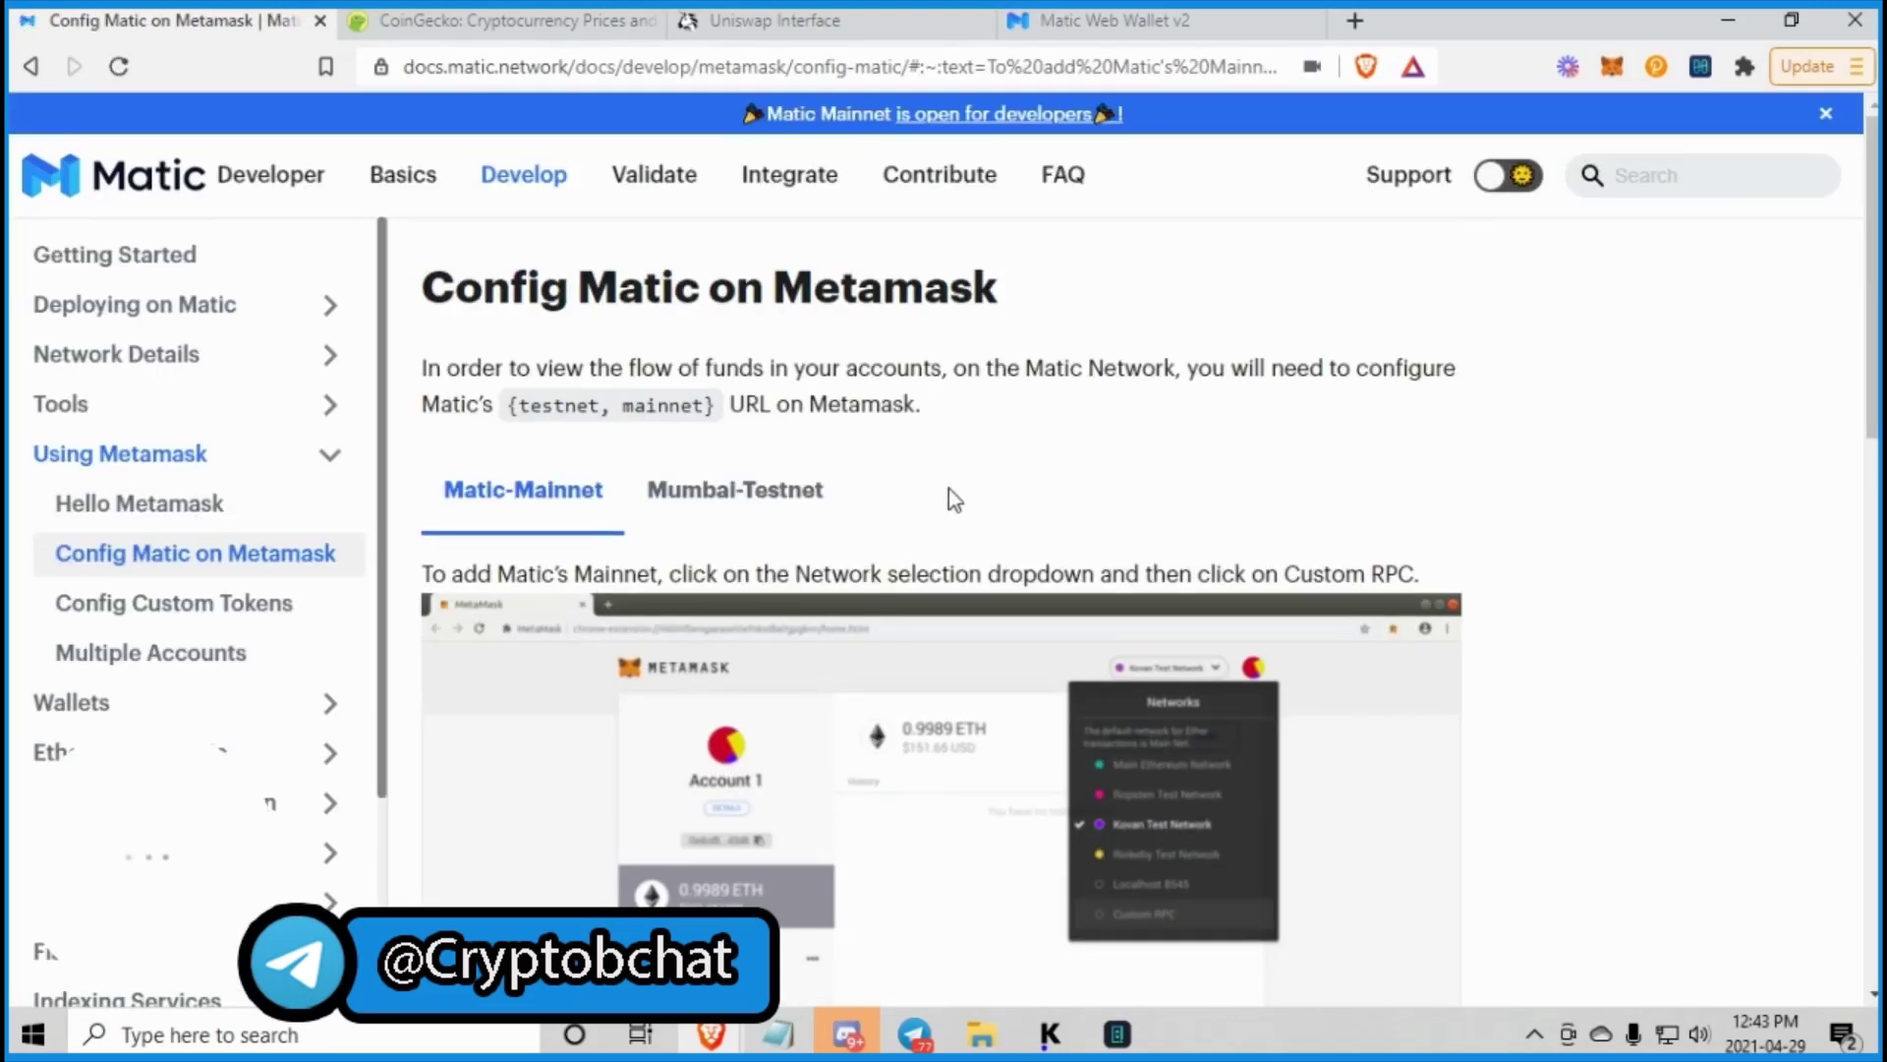
scroll(968, 487, "down", 10)
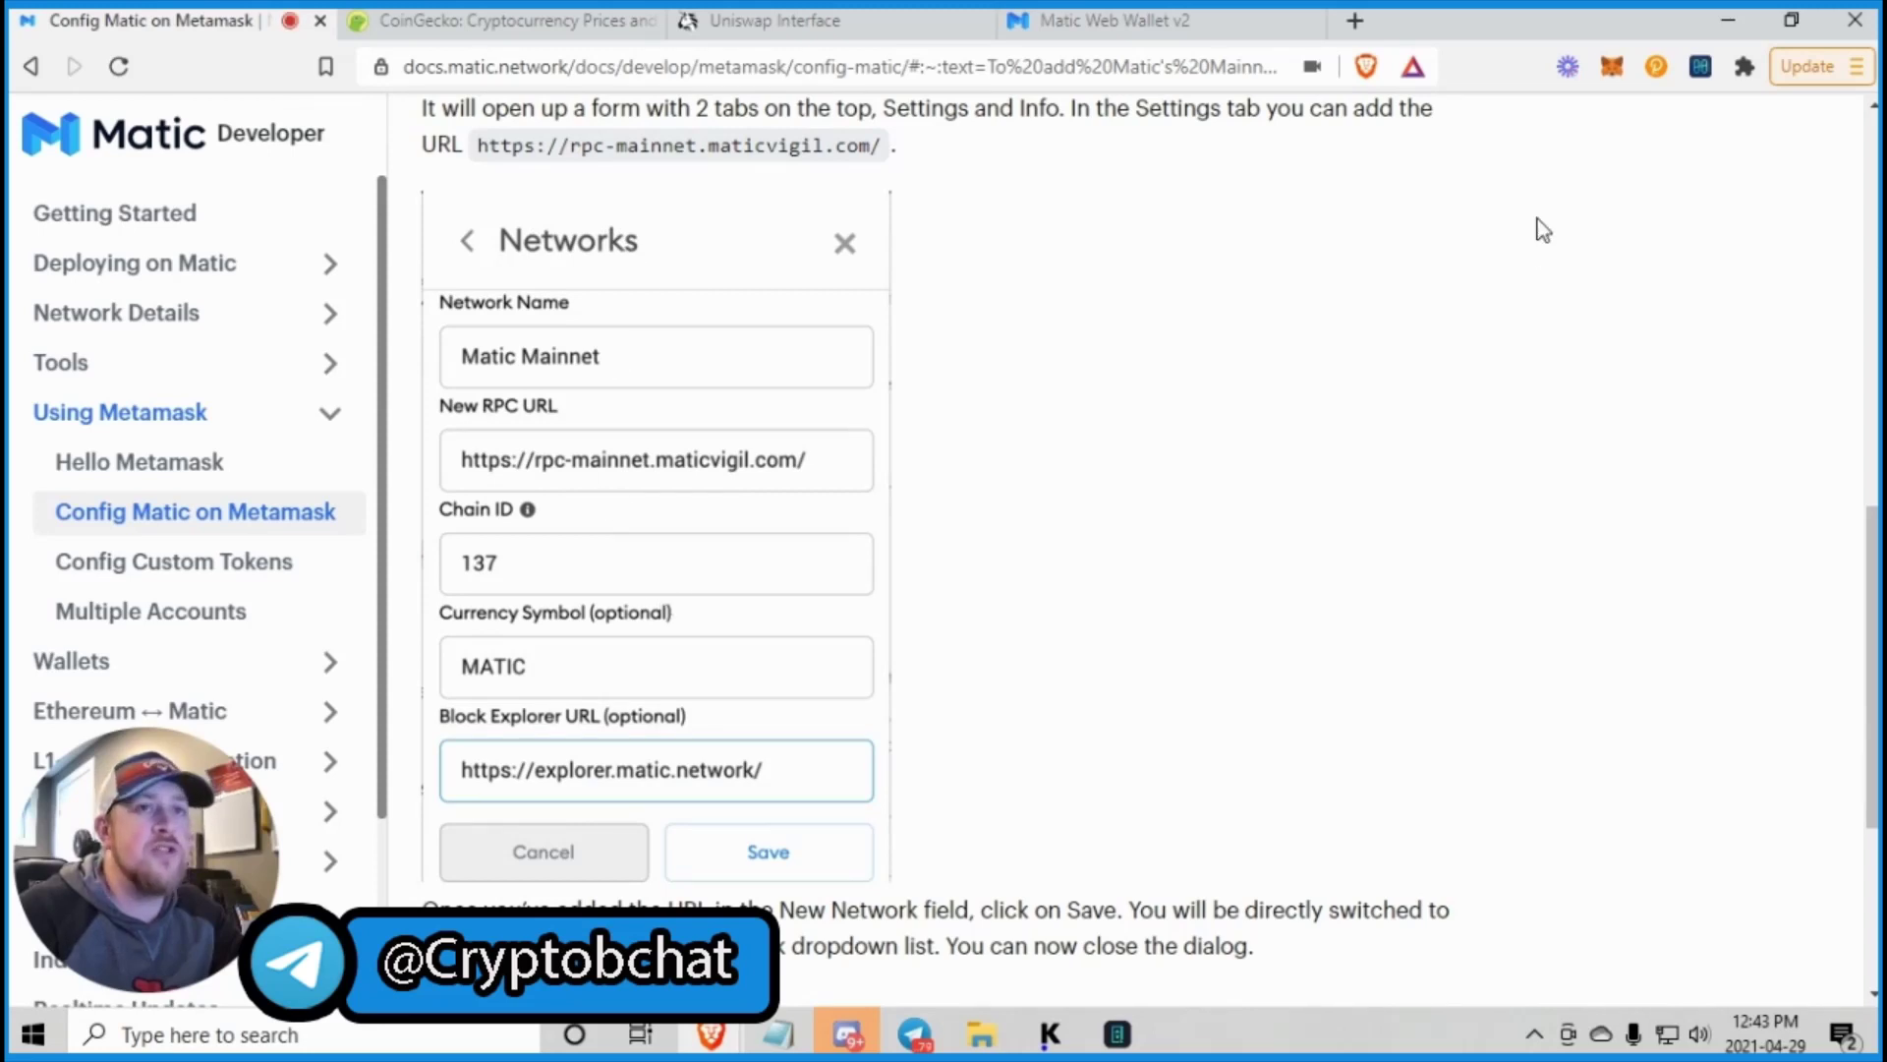
left_click(1610, 68)
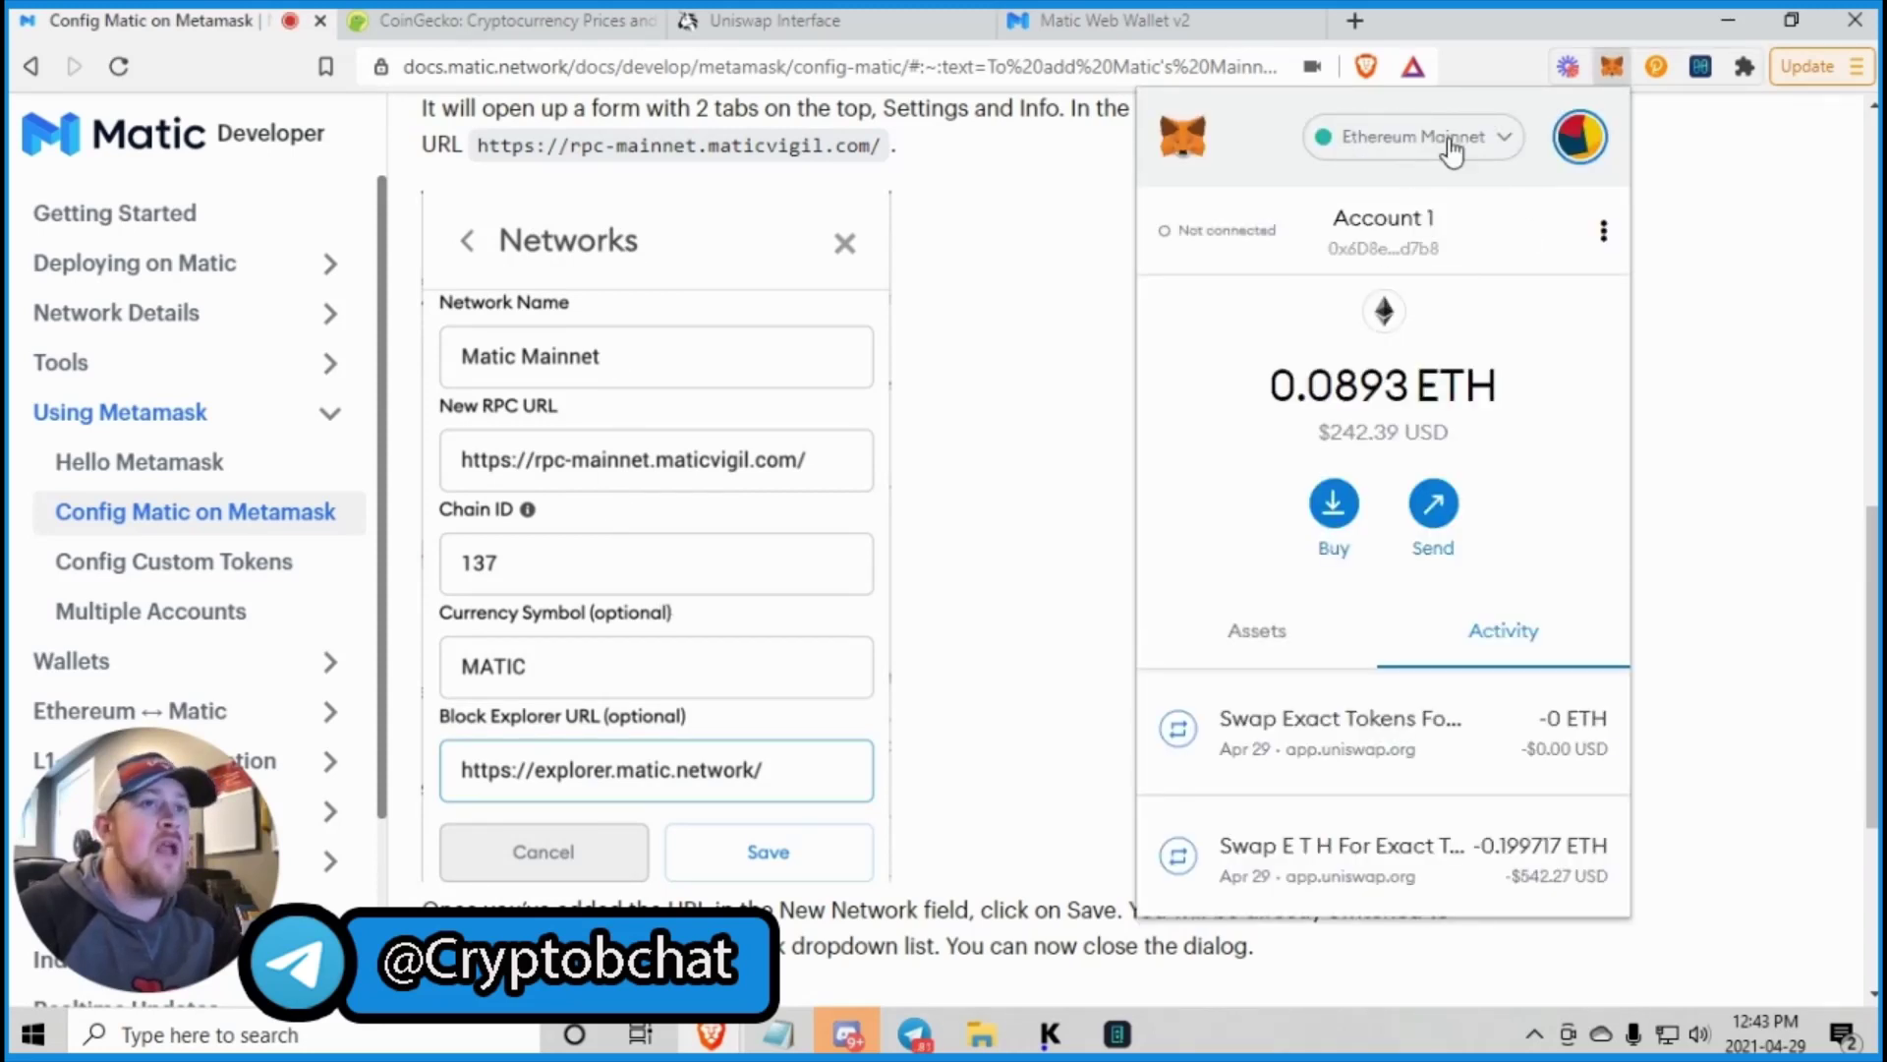
left_click(1452, 147)
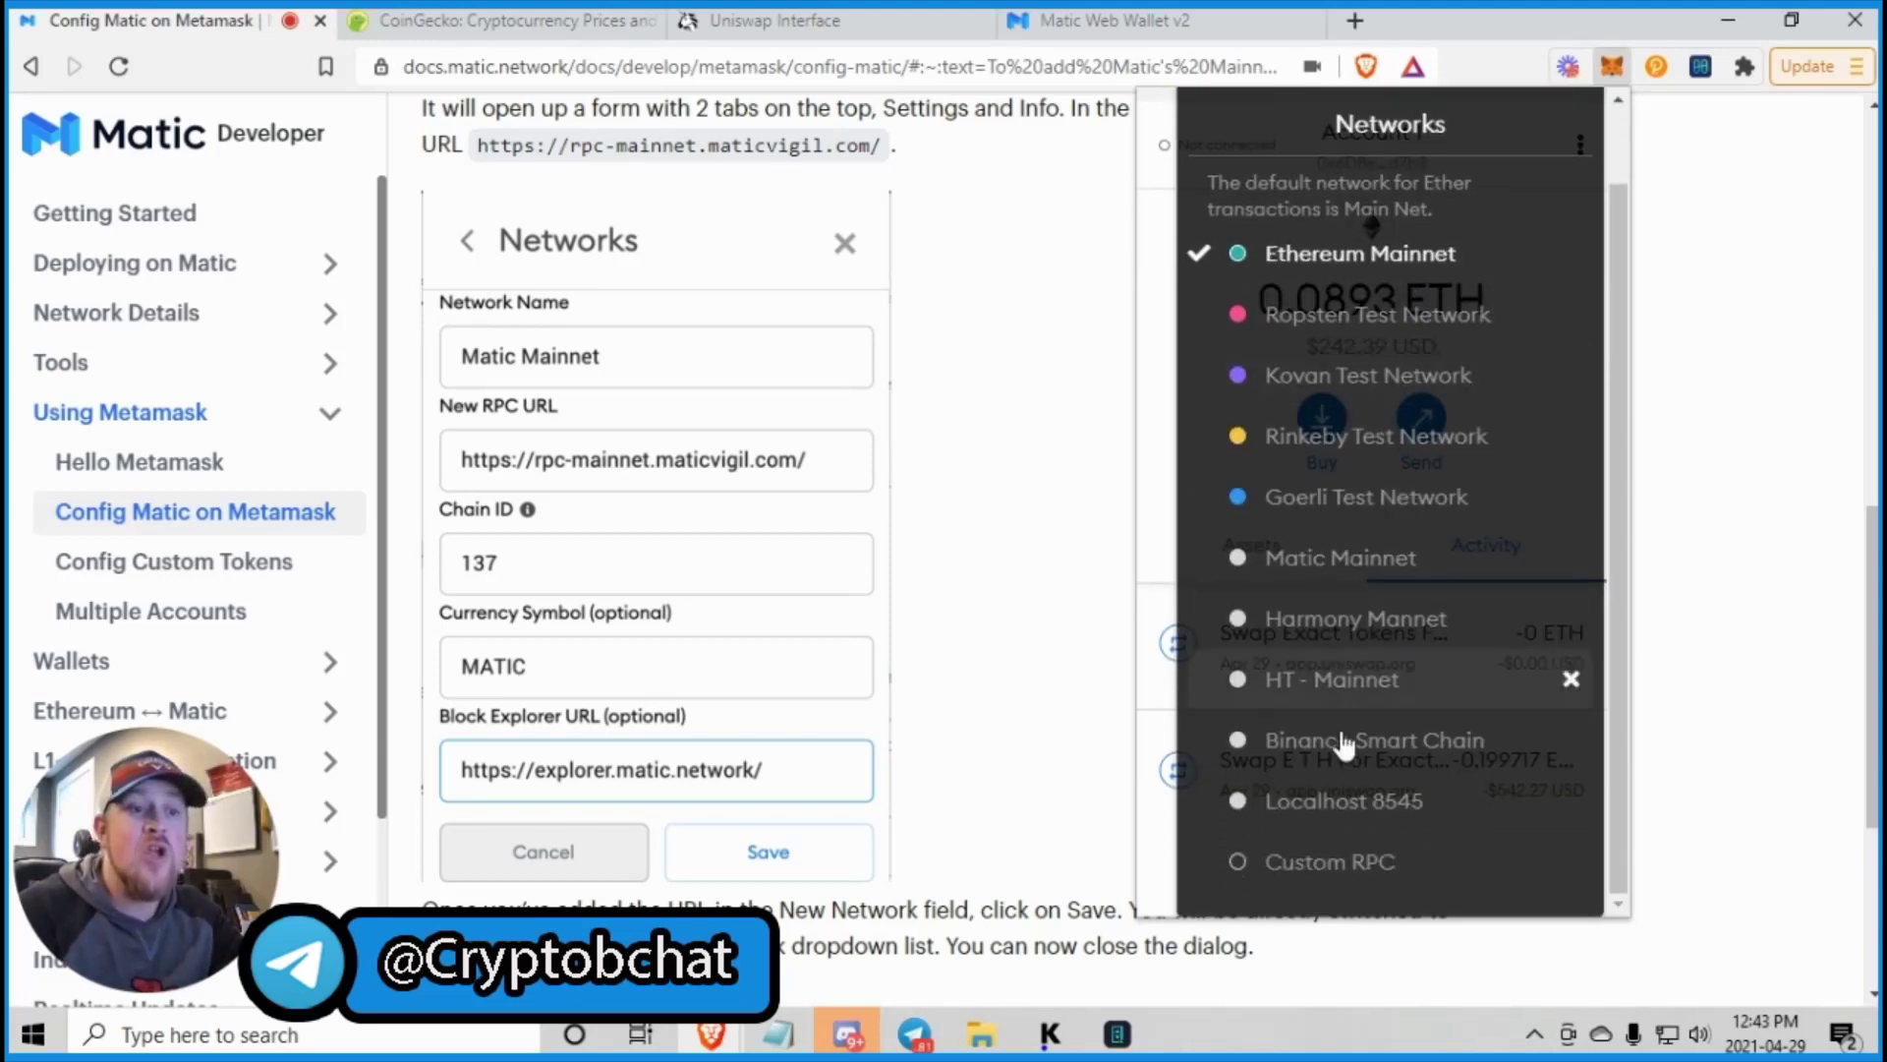
Look over MetaMask's Custom RPC form, then check the network list for Matic Mainnet.
left_click(1329, 867)
scroll(1332, 488, "down", 2)
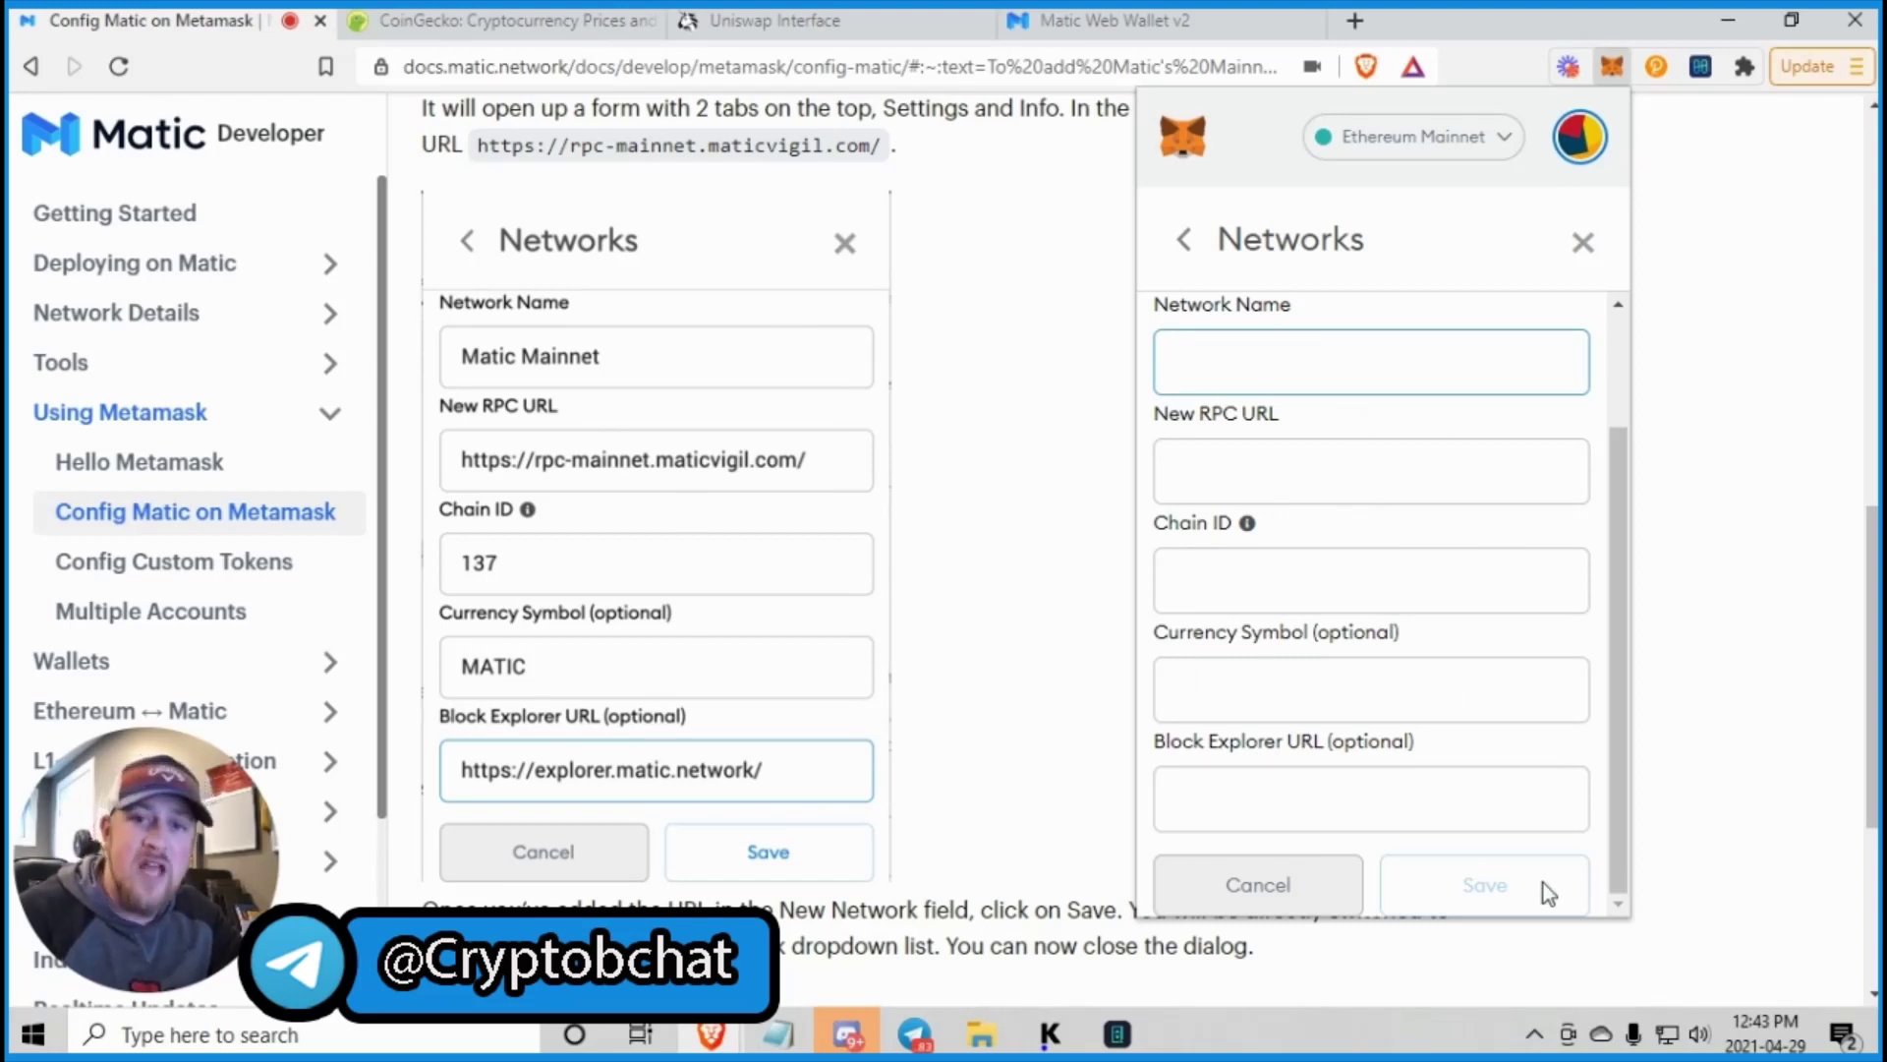
left_click(1581, 243)
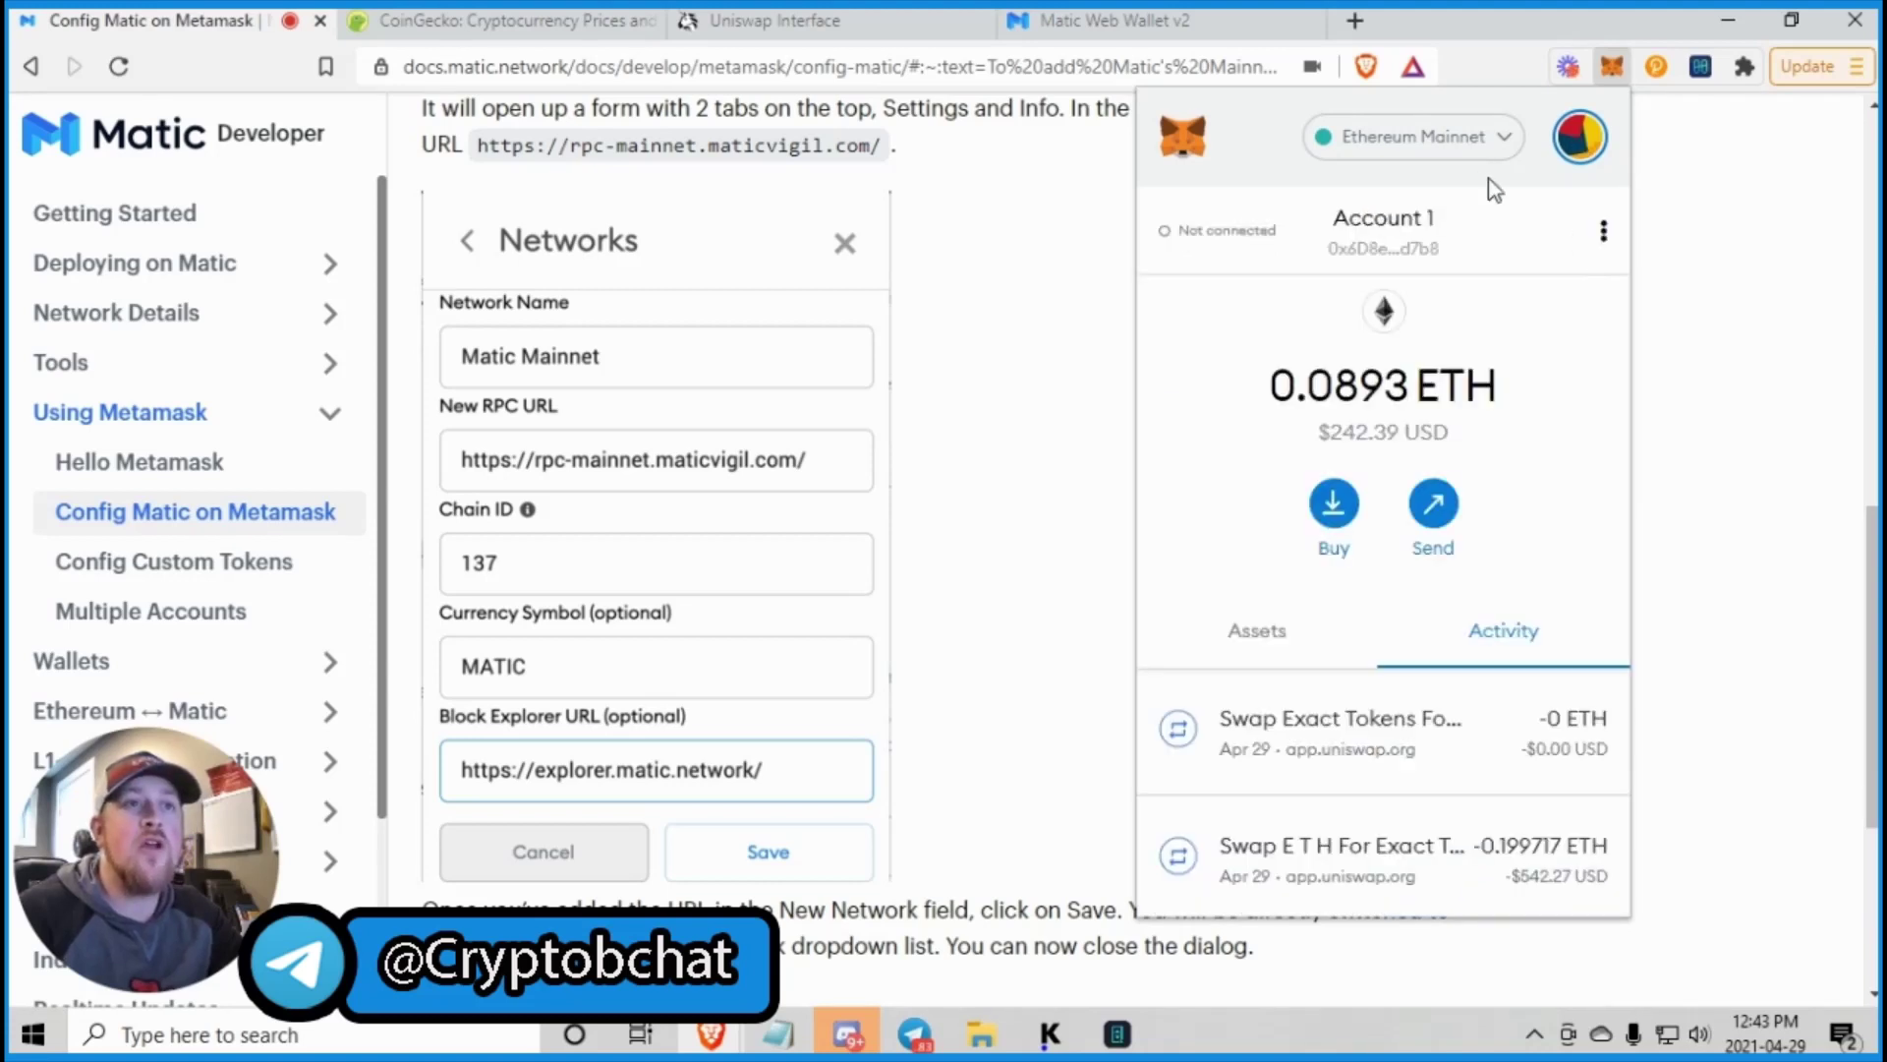
left_click(1463, 142)
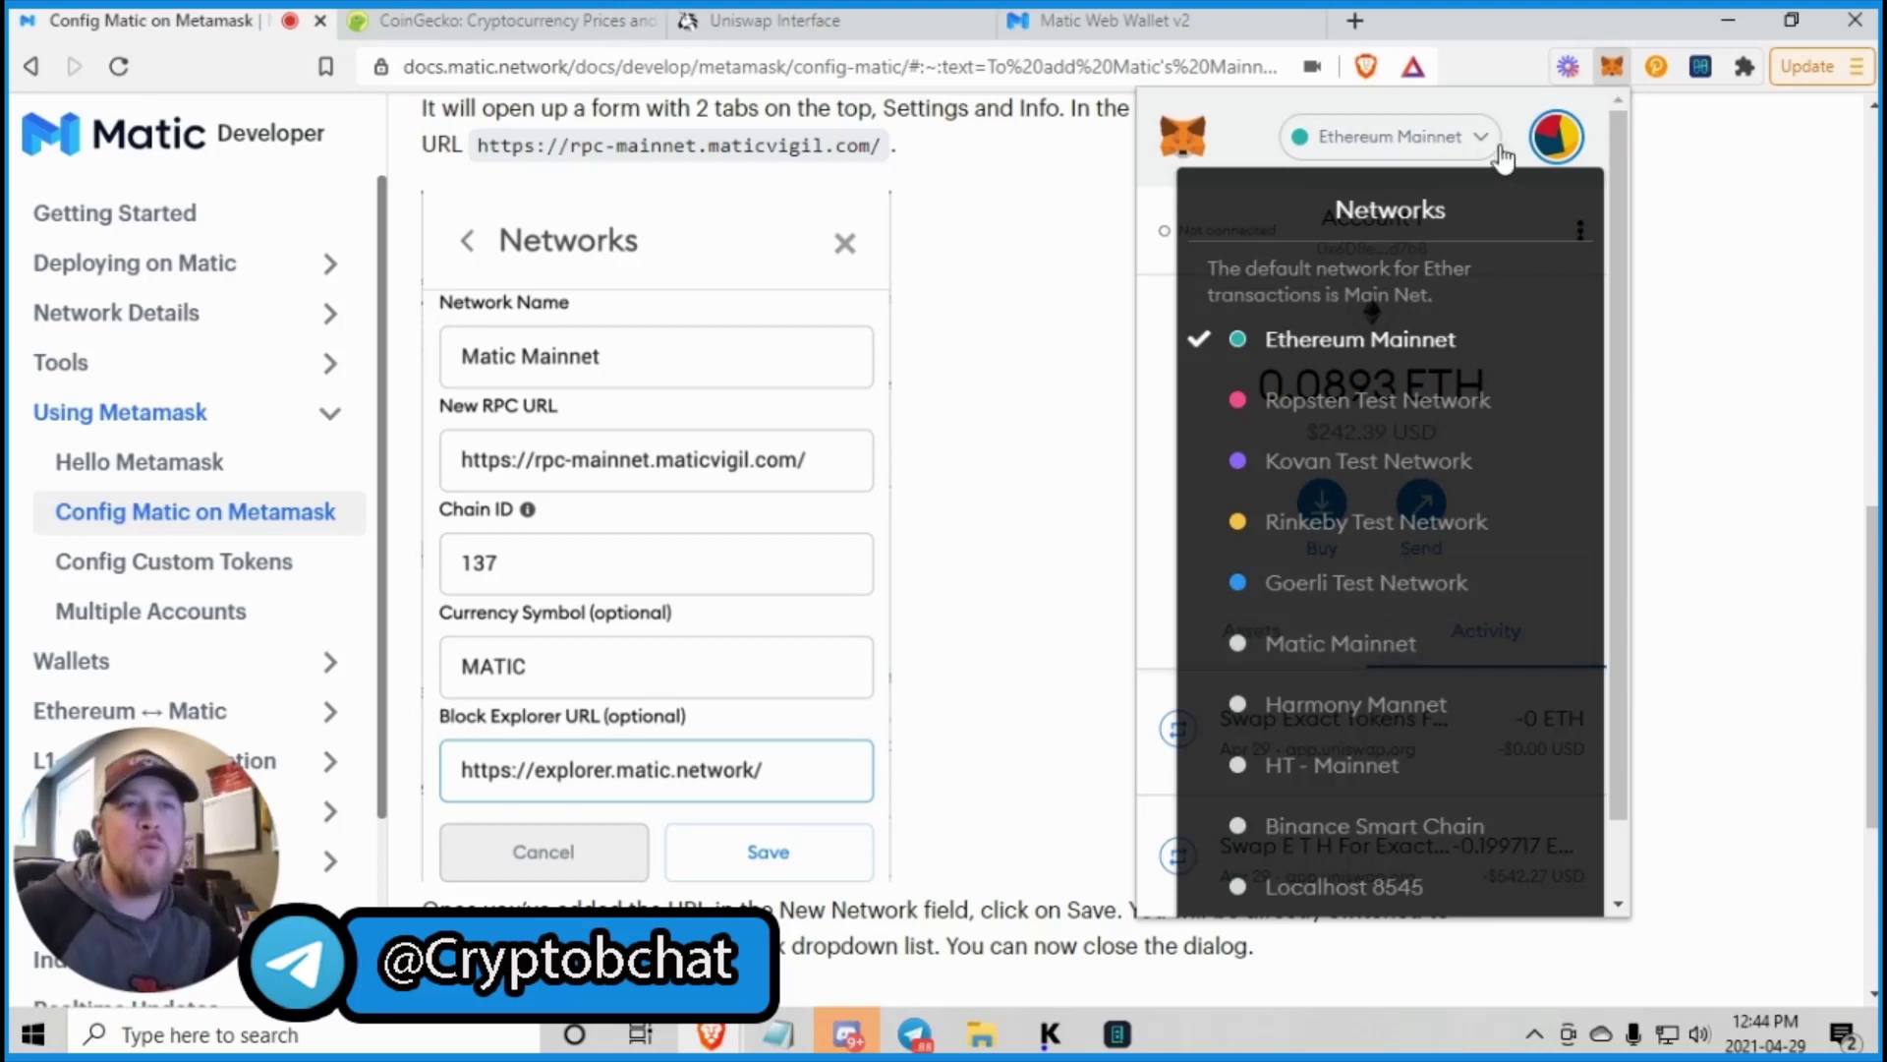
left_click(1607, 67)
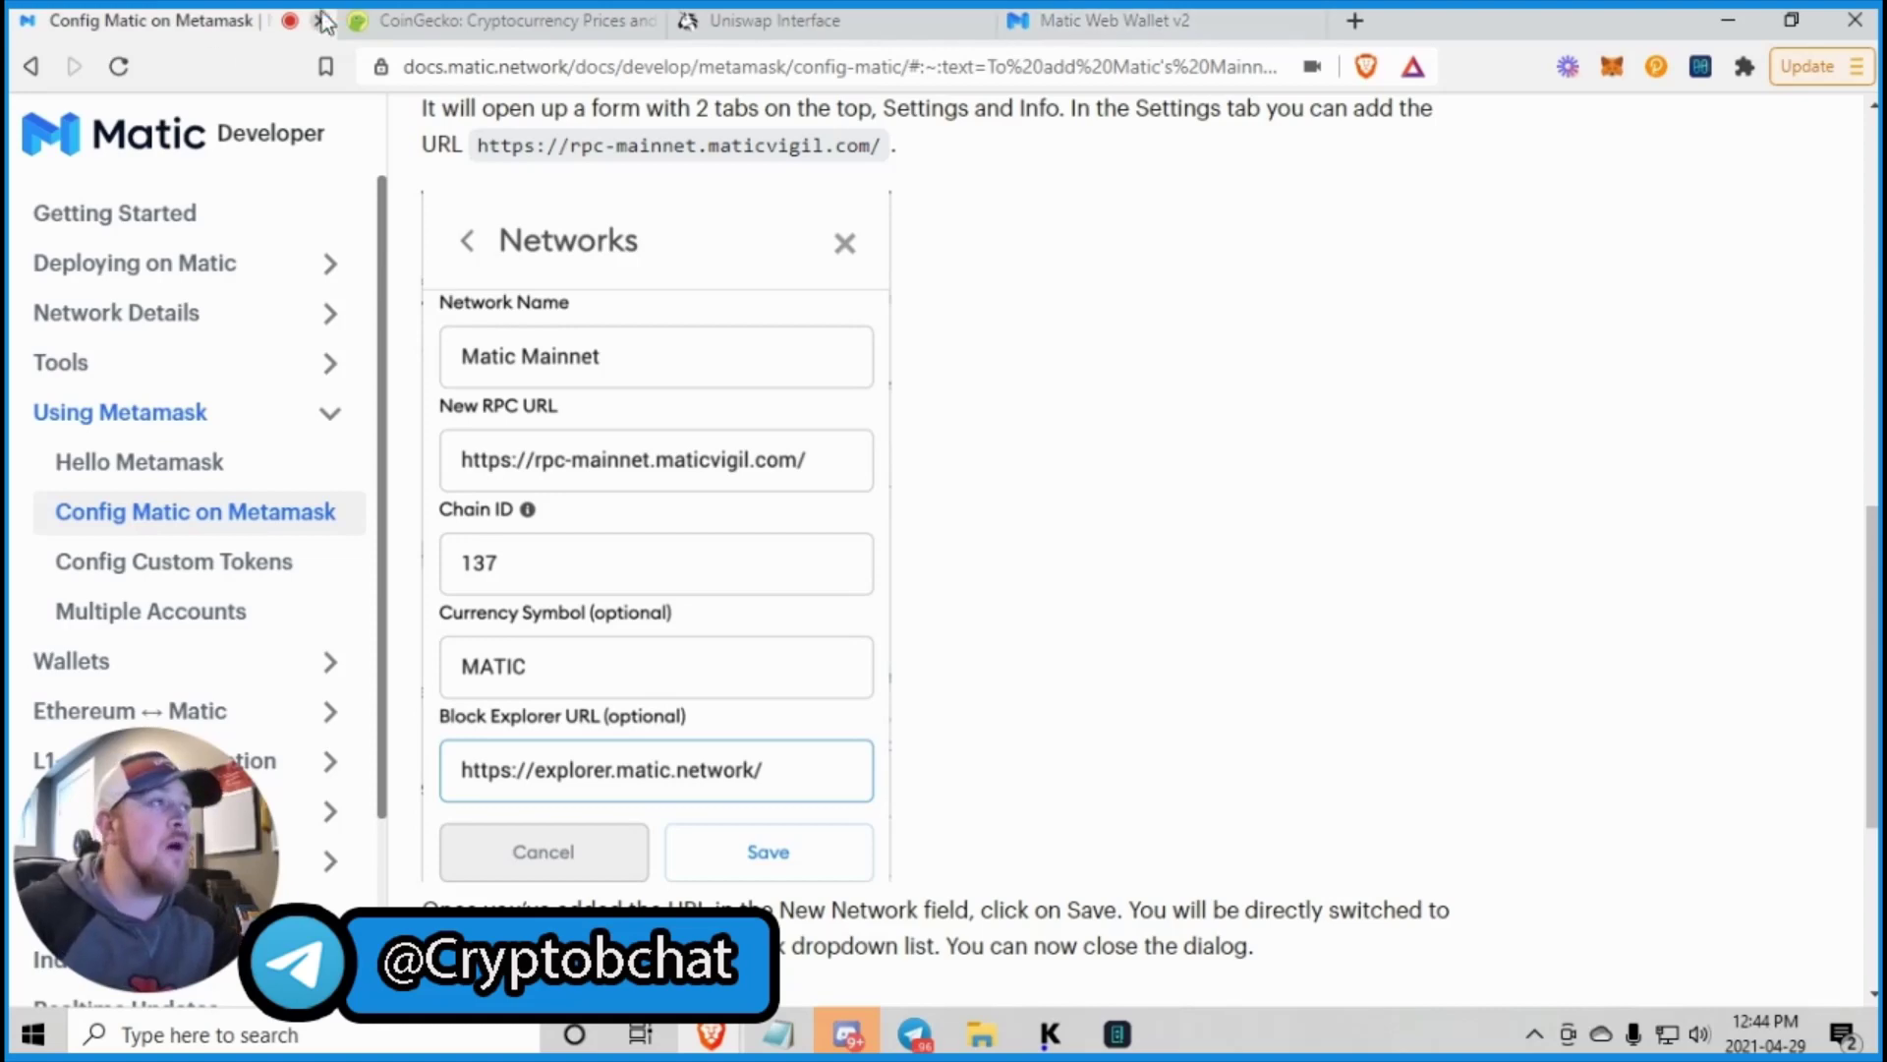
Find Polygon (MATIC) on CoinGecko and copy its contract address.
left_click(477, 22)
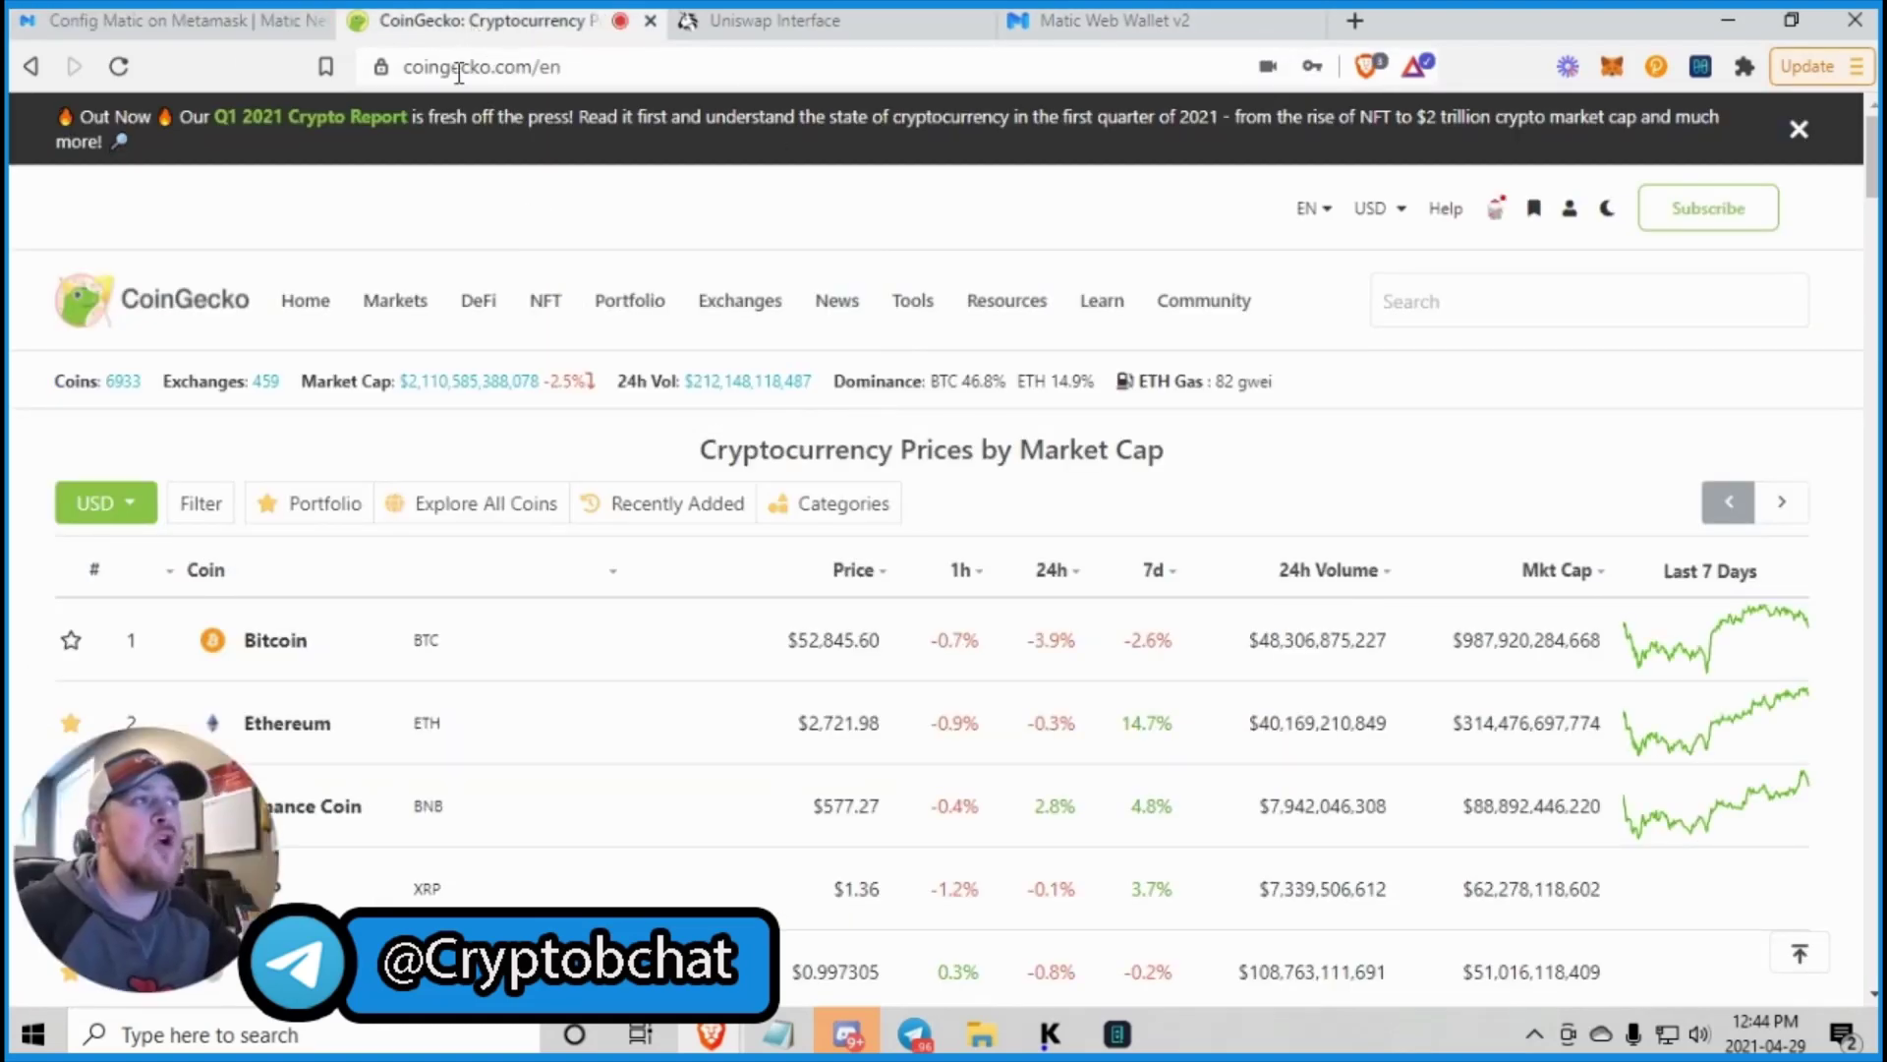
left_click(1481, 305)
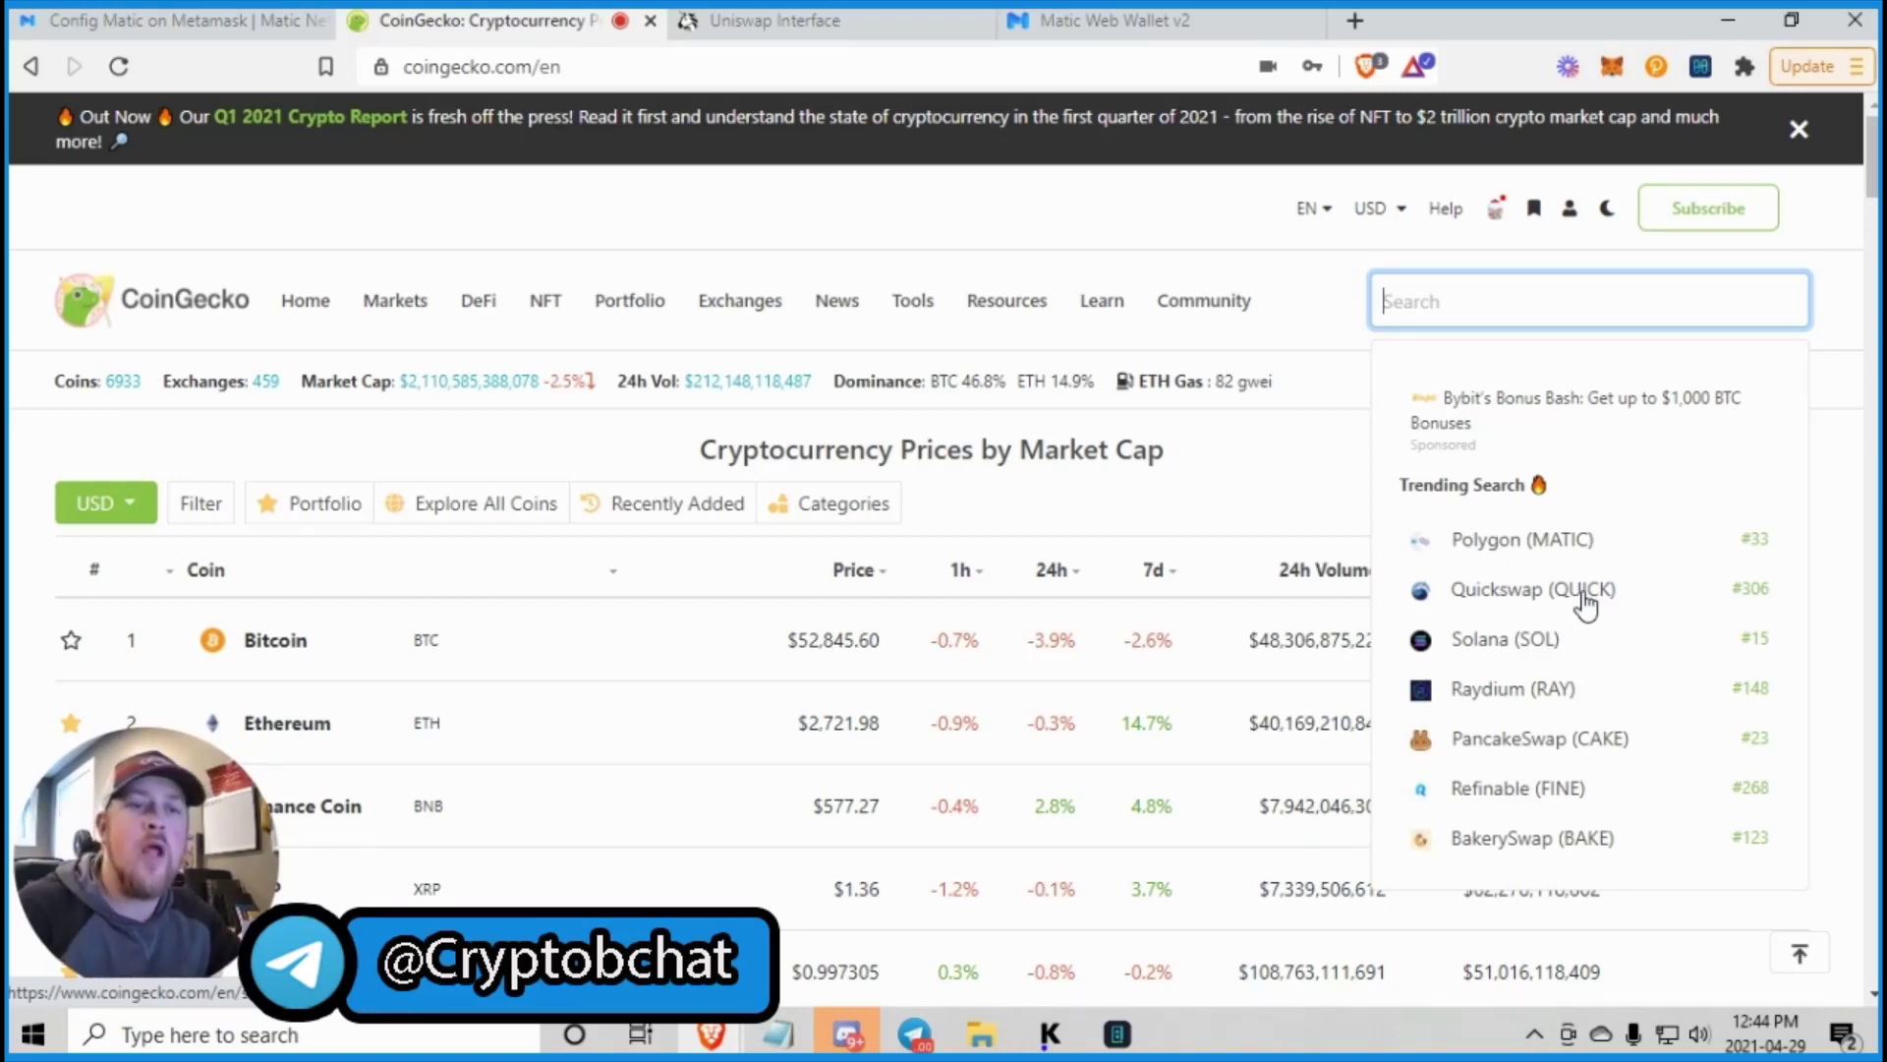
left_click(1546, 556)
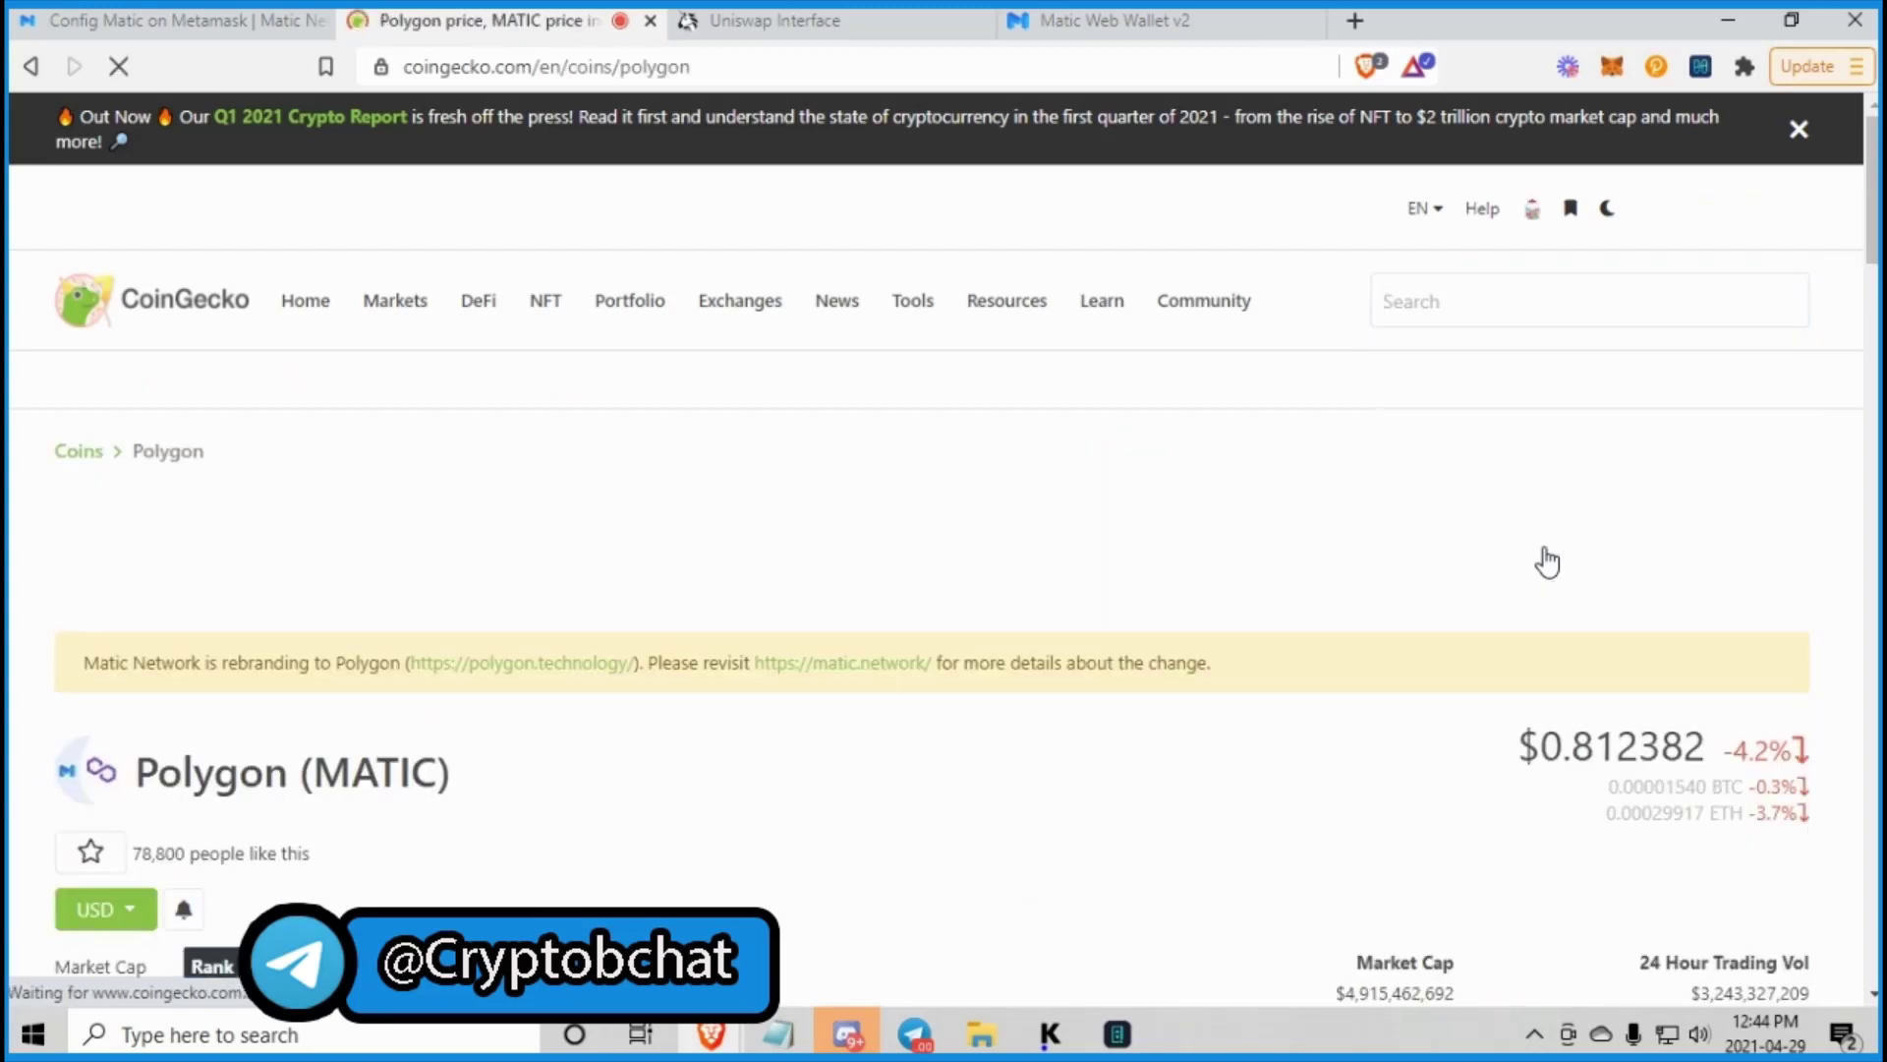
scroll(742, 451, "down", 4)
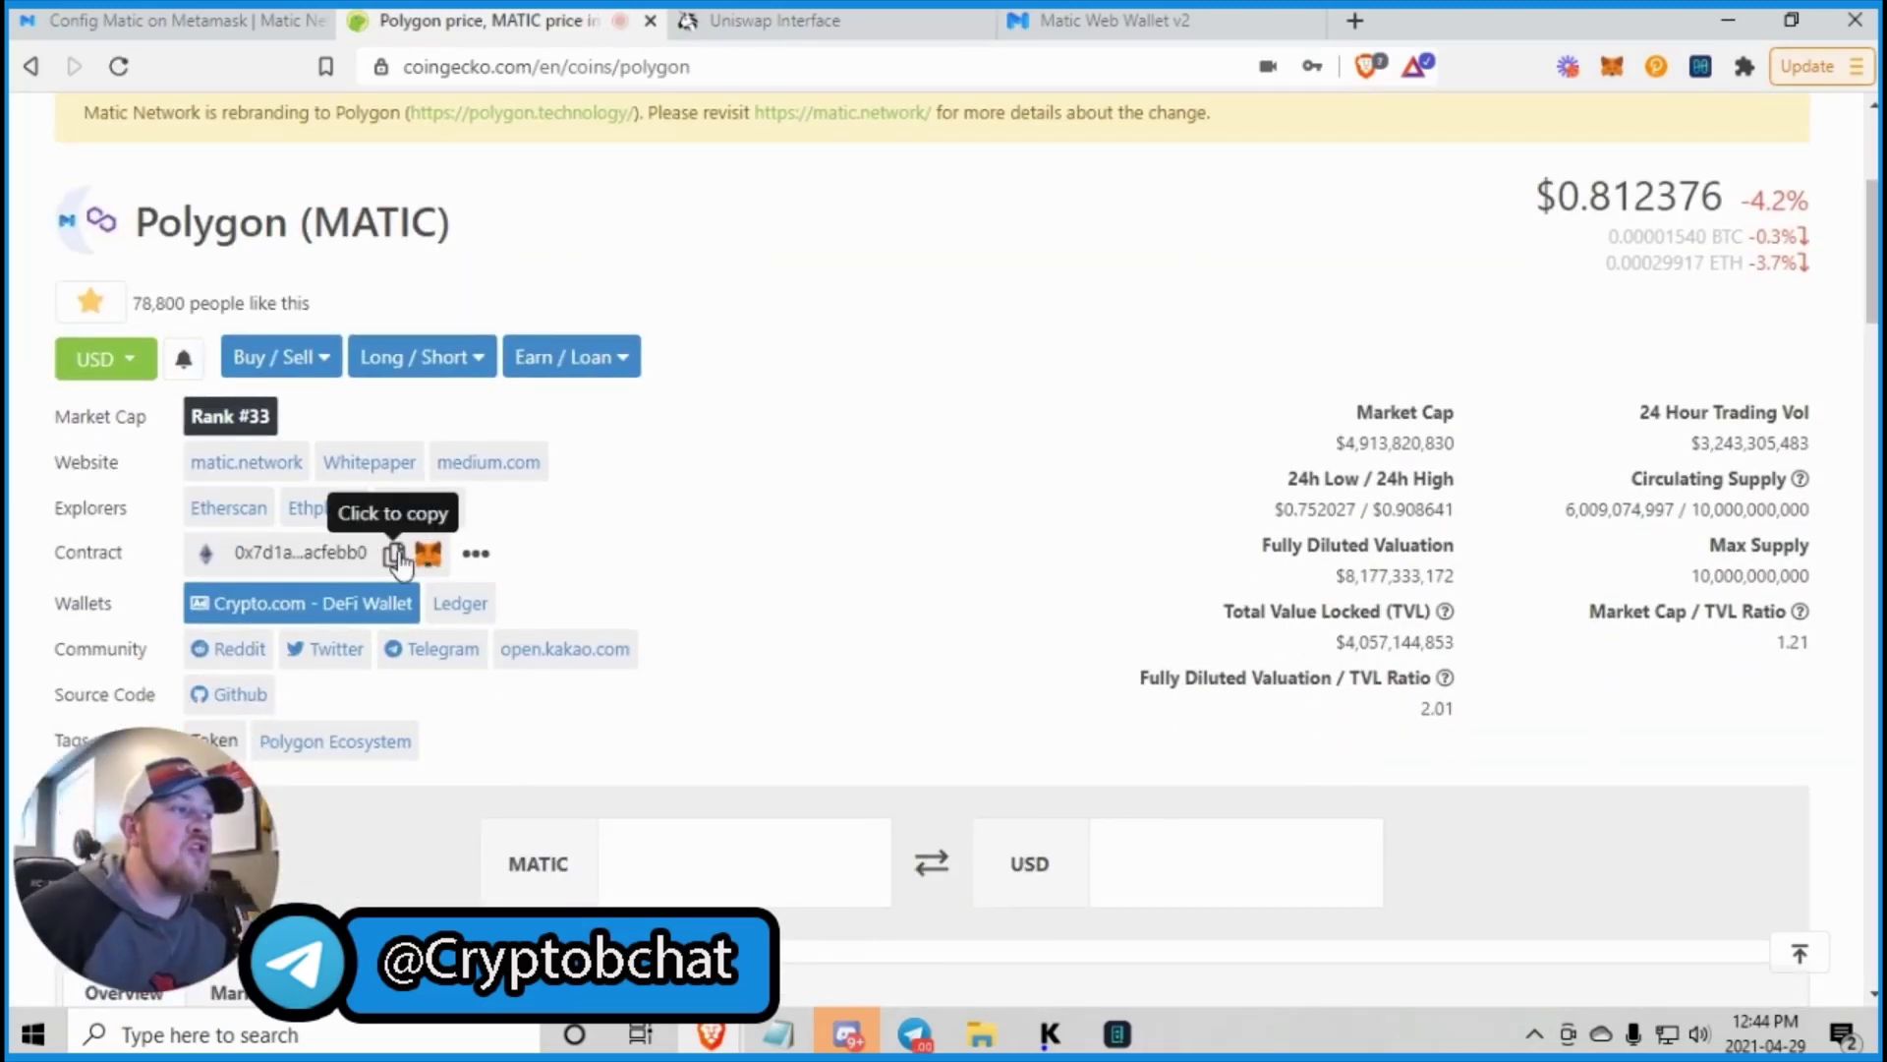
left_click(395, 554)
Browse the exchanges on the MATIC Markets tab, then copy the contract address again.
scroll(647, 600, "down", 5)
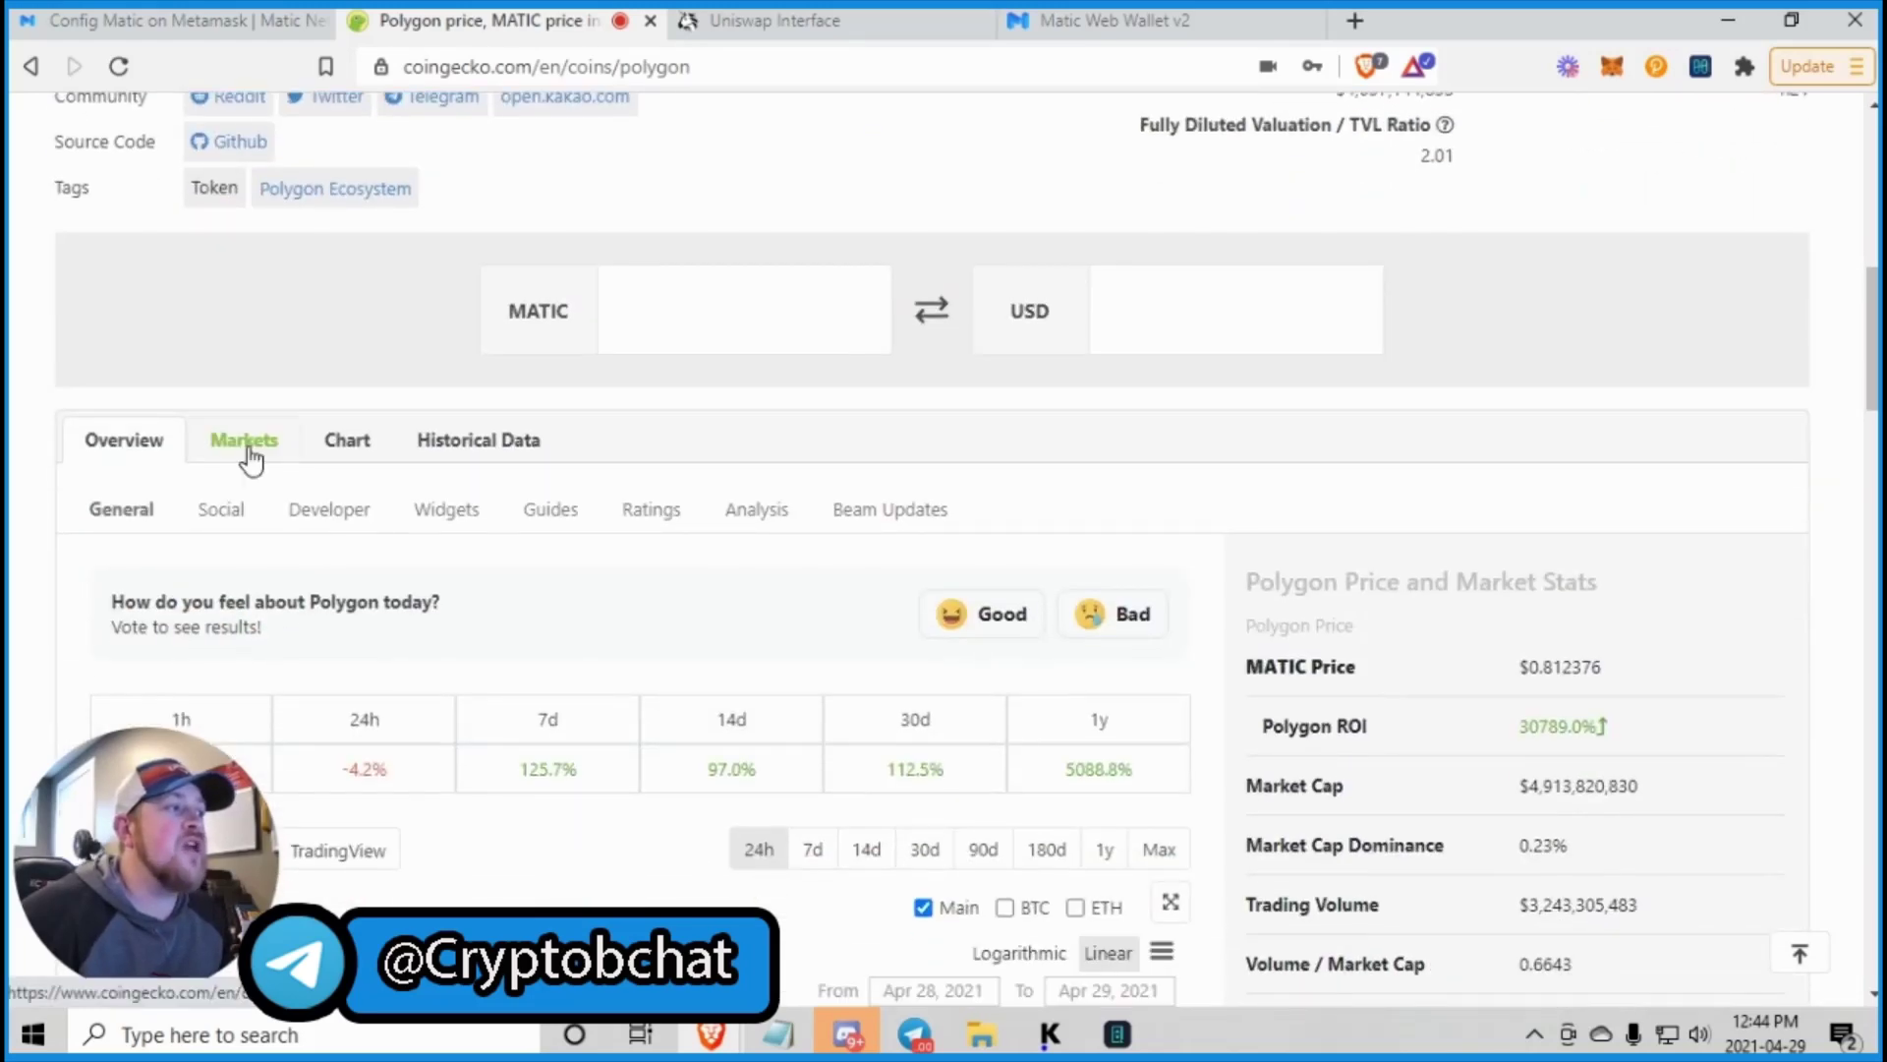
left_click(244, 449)
scroll(634, 557, "down", 10)
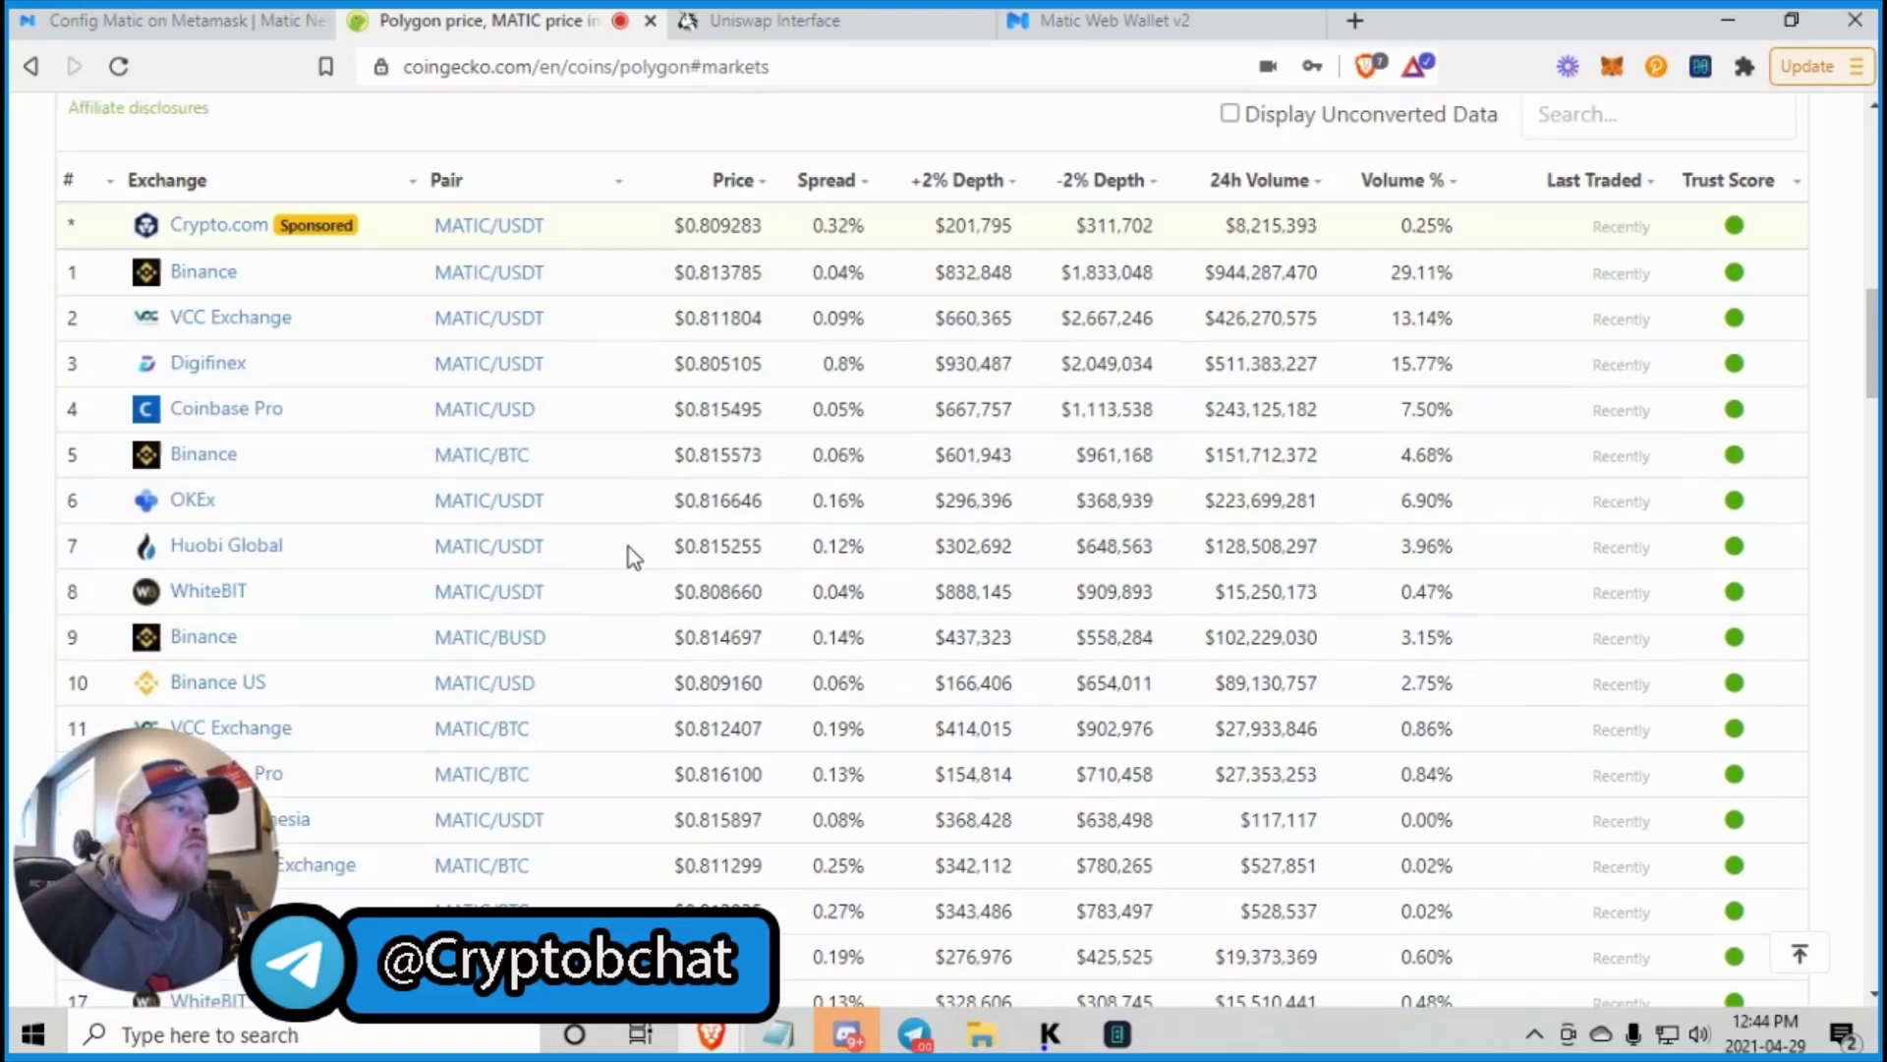
scroll(854, 520, "down", 4)
scroll(855, 531, "up", 12)
scroll(855, 531, "up", 10)
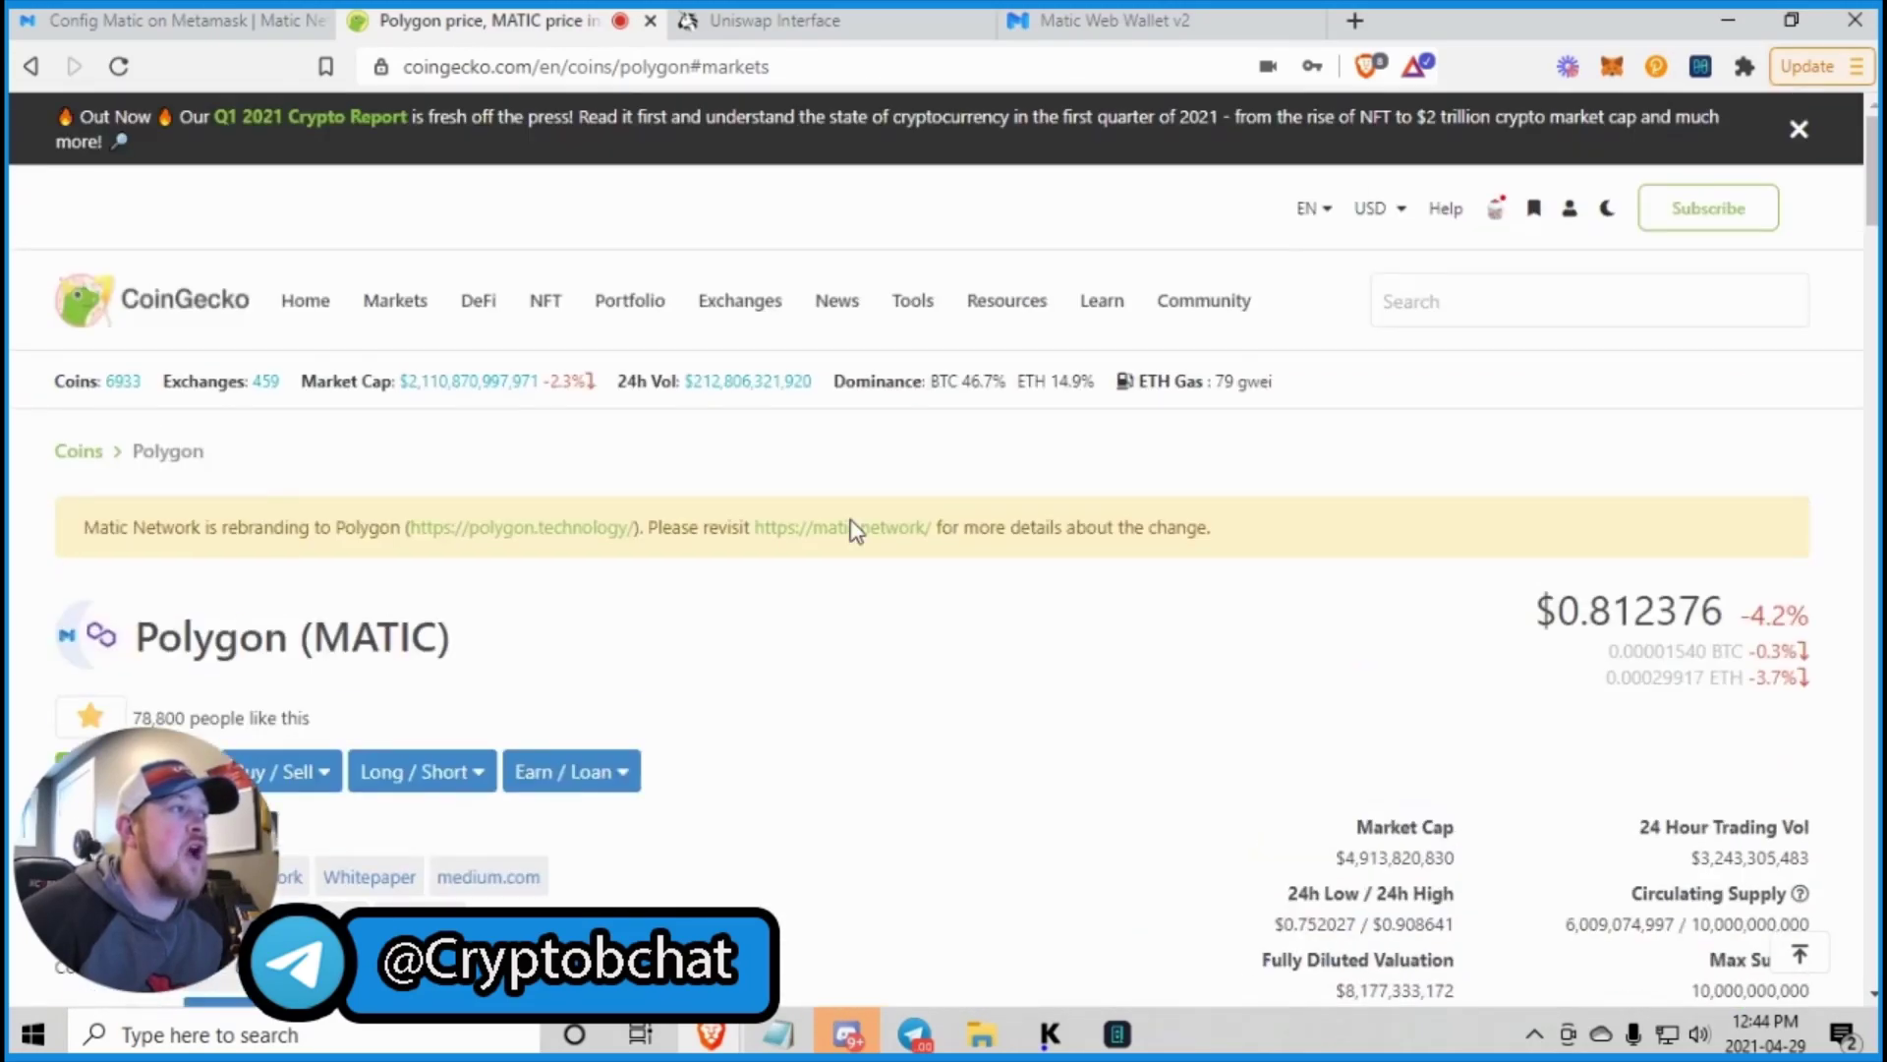
scroll(851, 527, "down", 3)
scroll(603, 668, "down", 6)
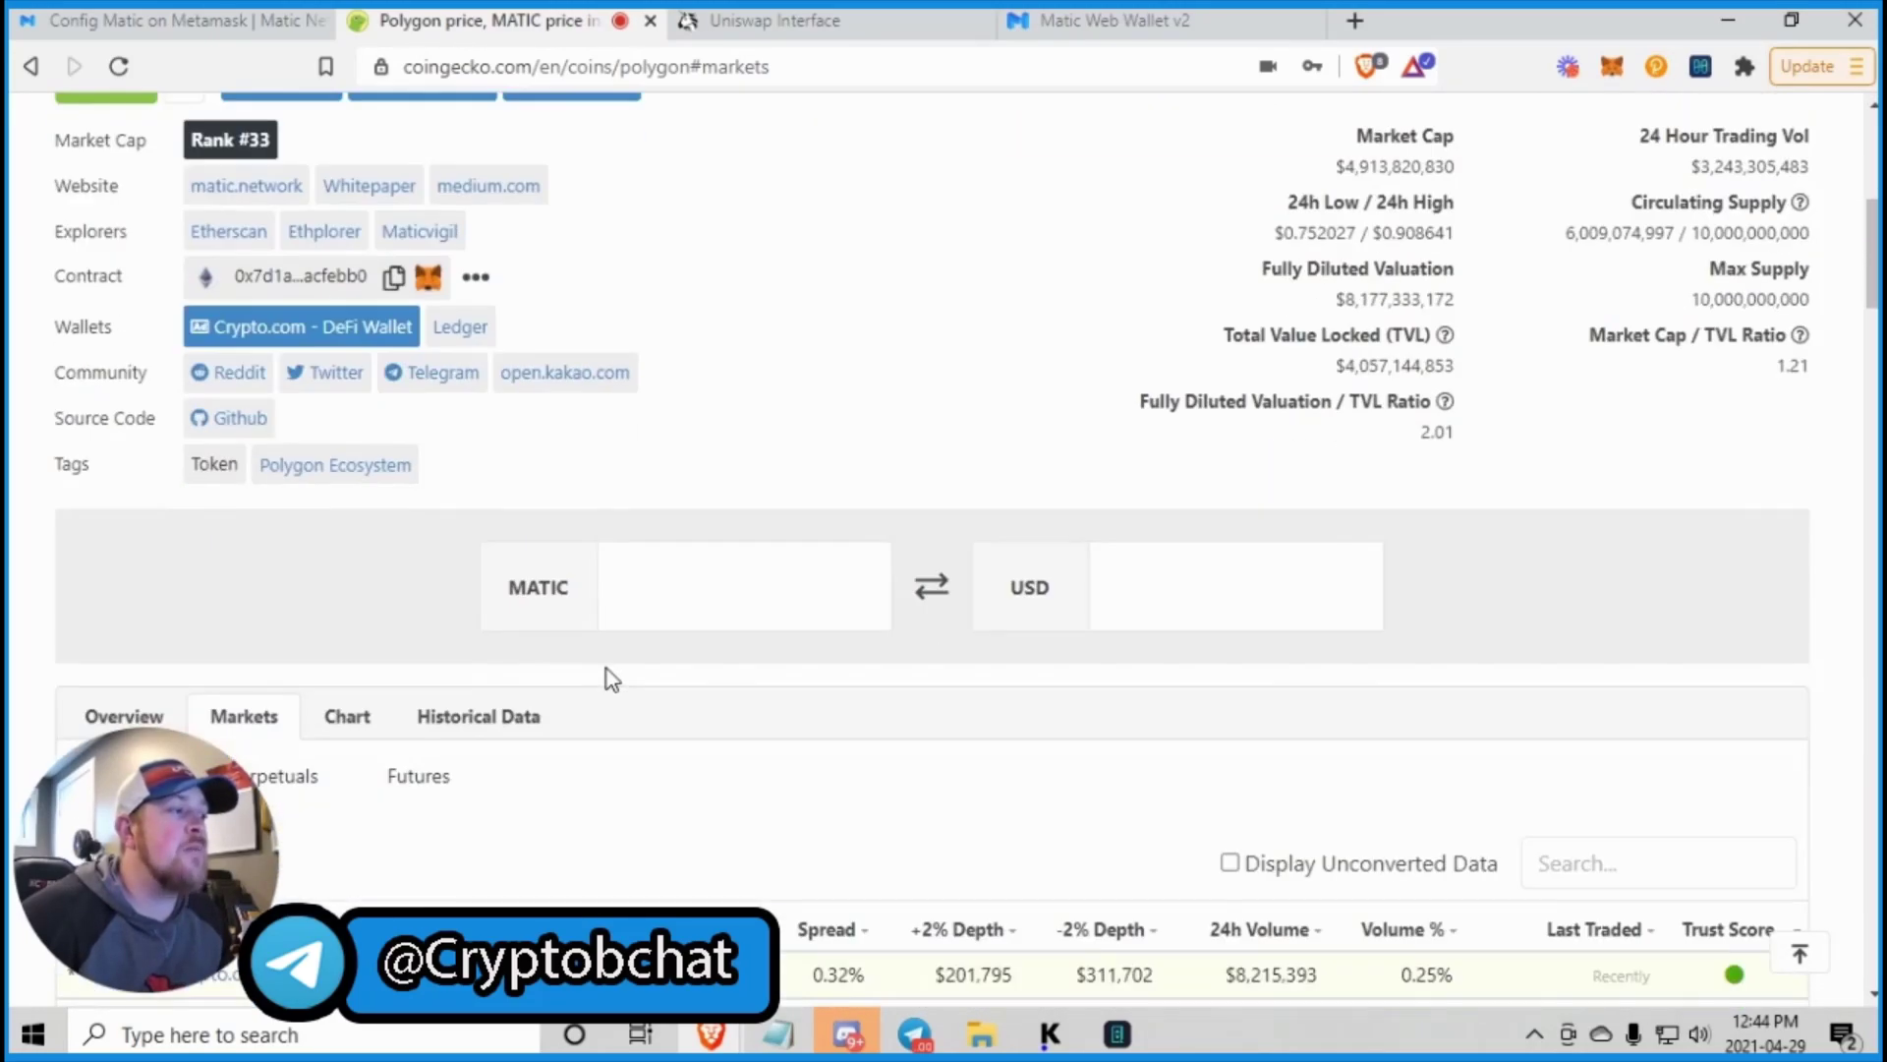
scroll(620, 655, "down", 3)
scroll(621, 654, "down", 4)
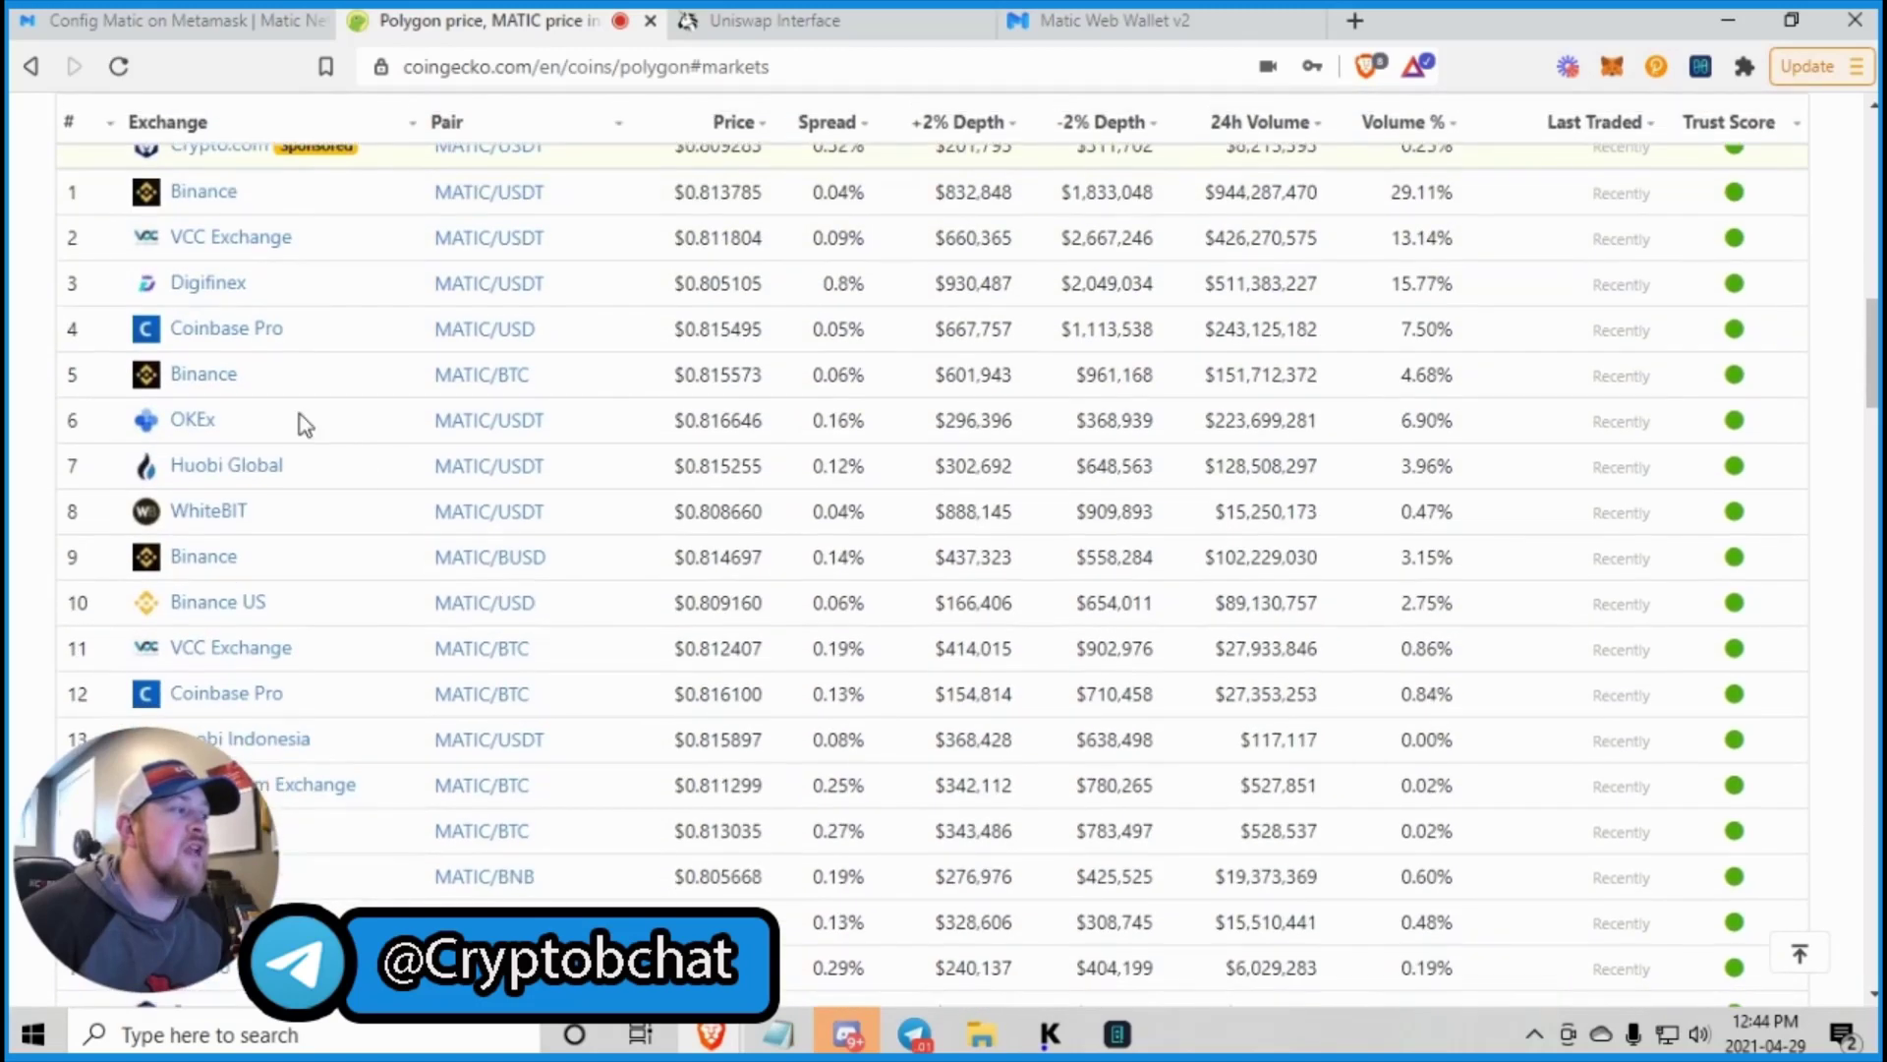
scroll(362, 614, "down", 4)
scroll(370, 674, "up", 10)
scroll(377, 677, "up", 6)
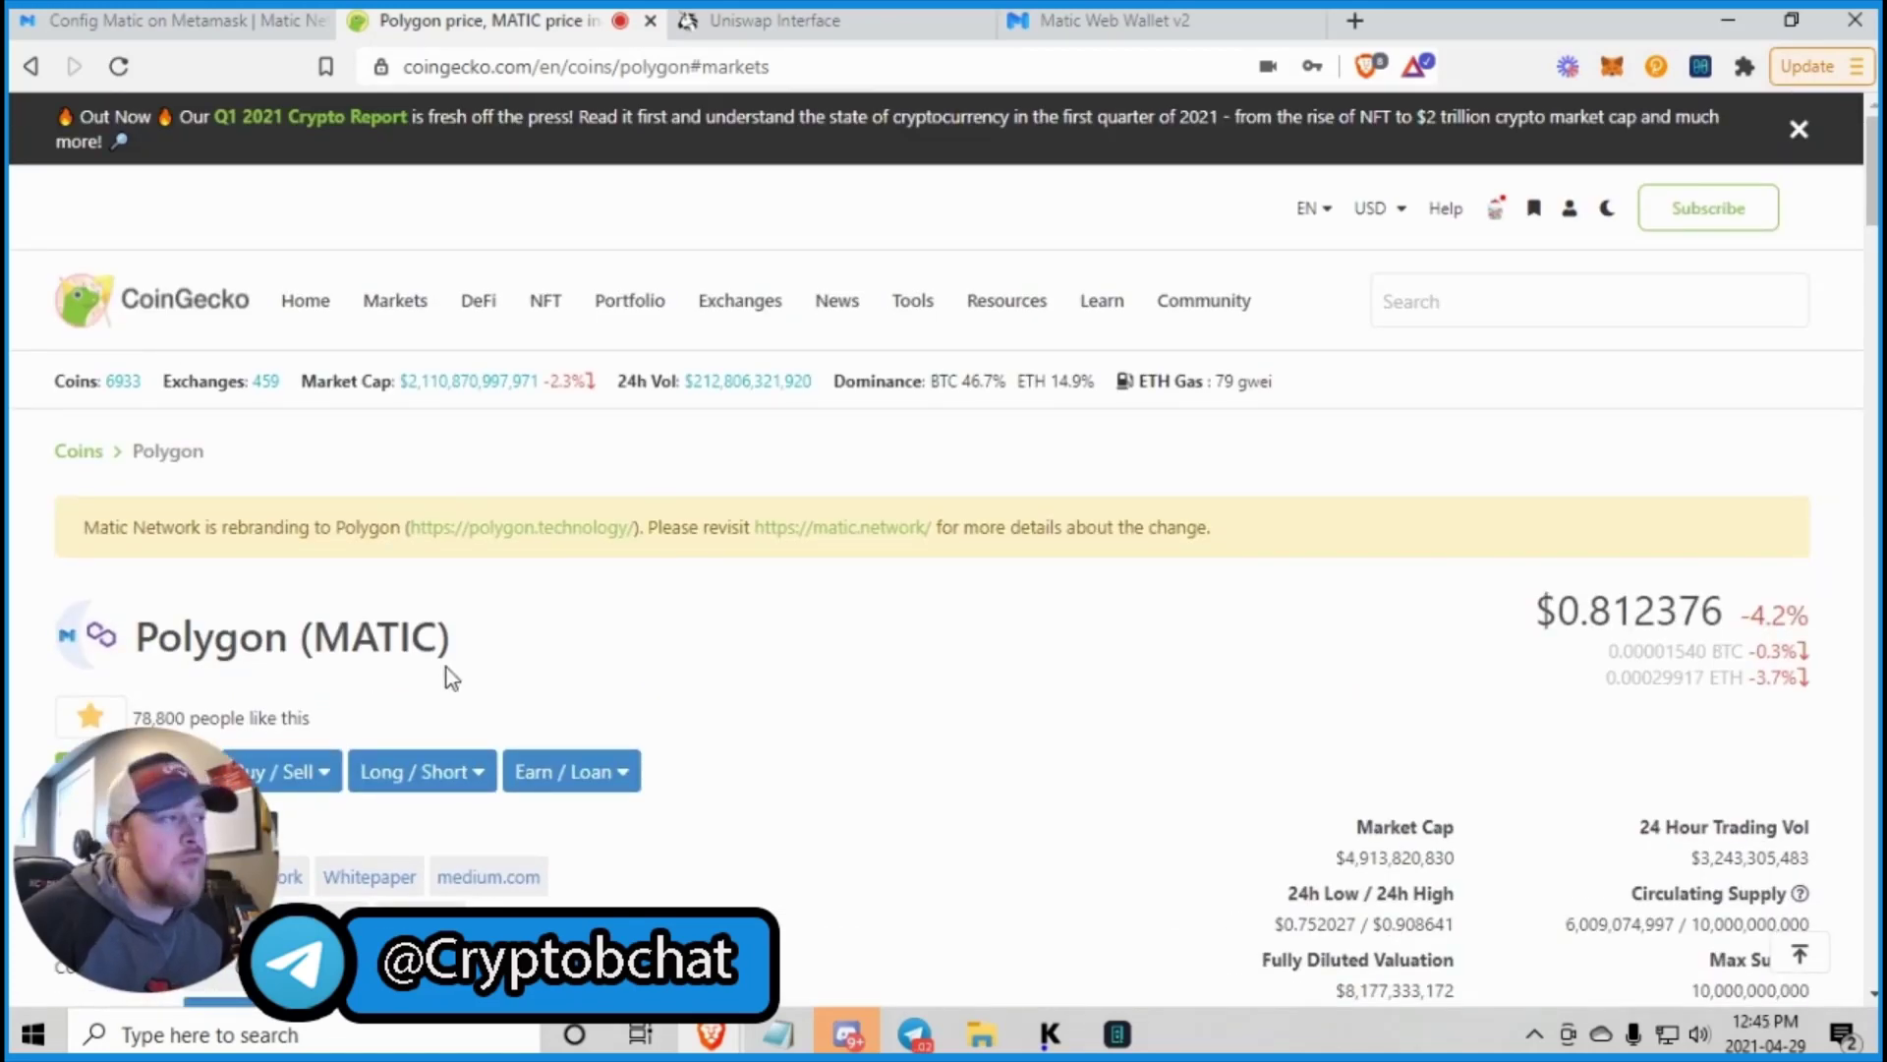
scroll(527, 557, "down", 6)
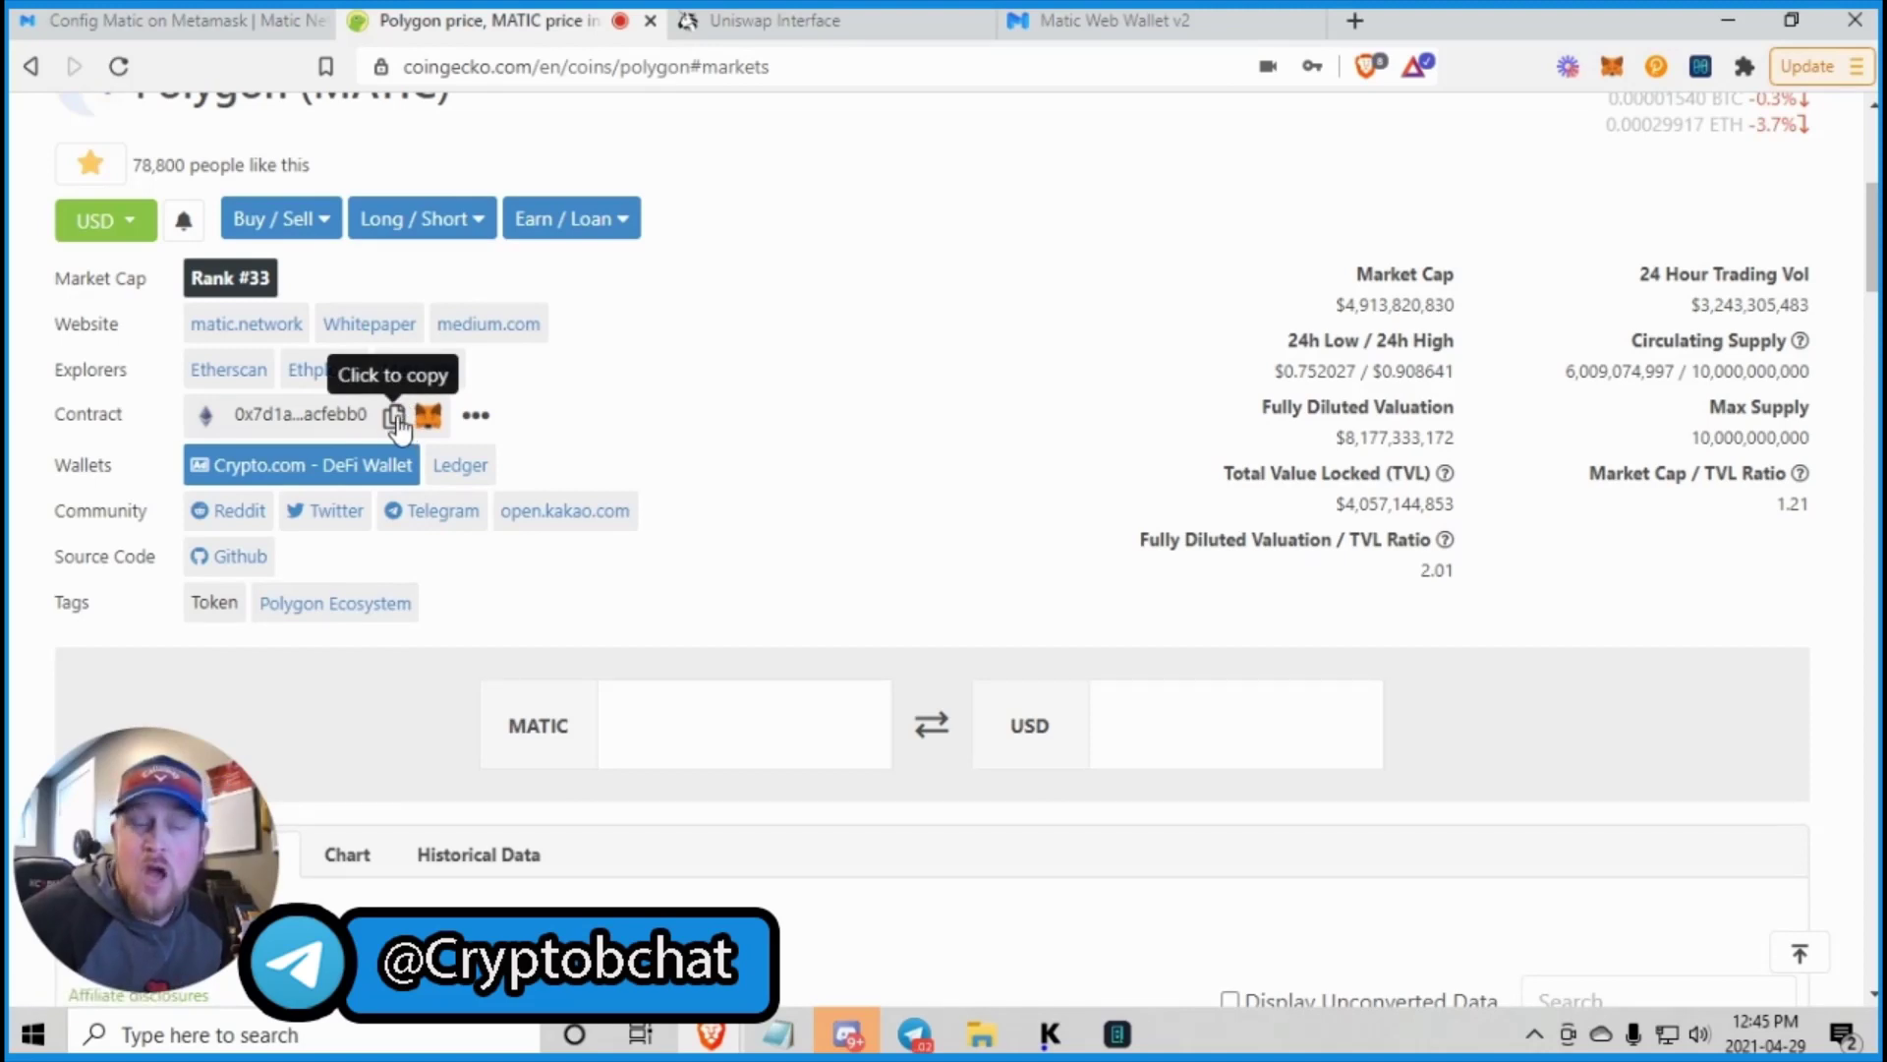
left_click(395, 416)
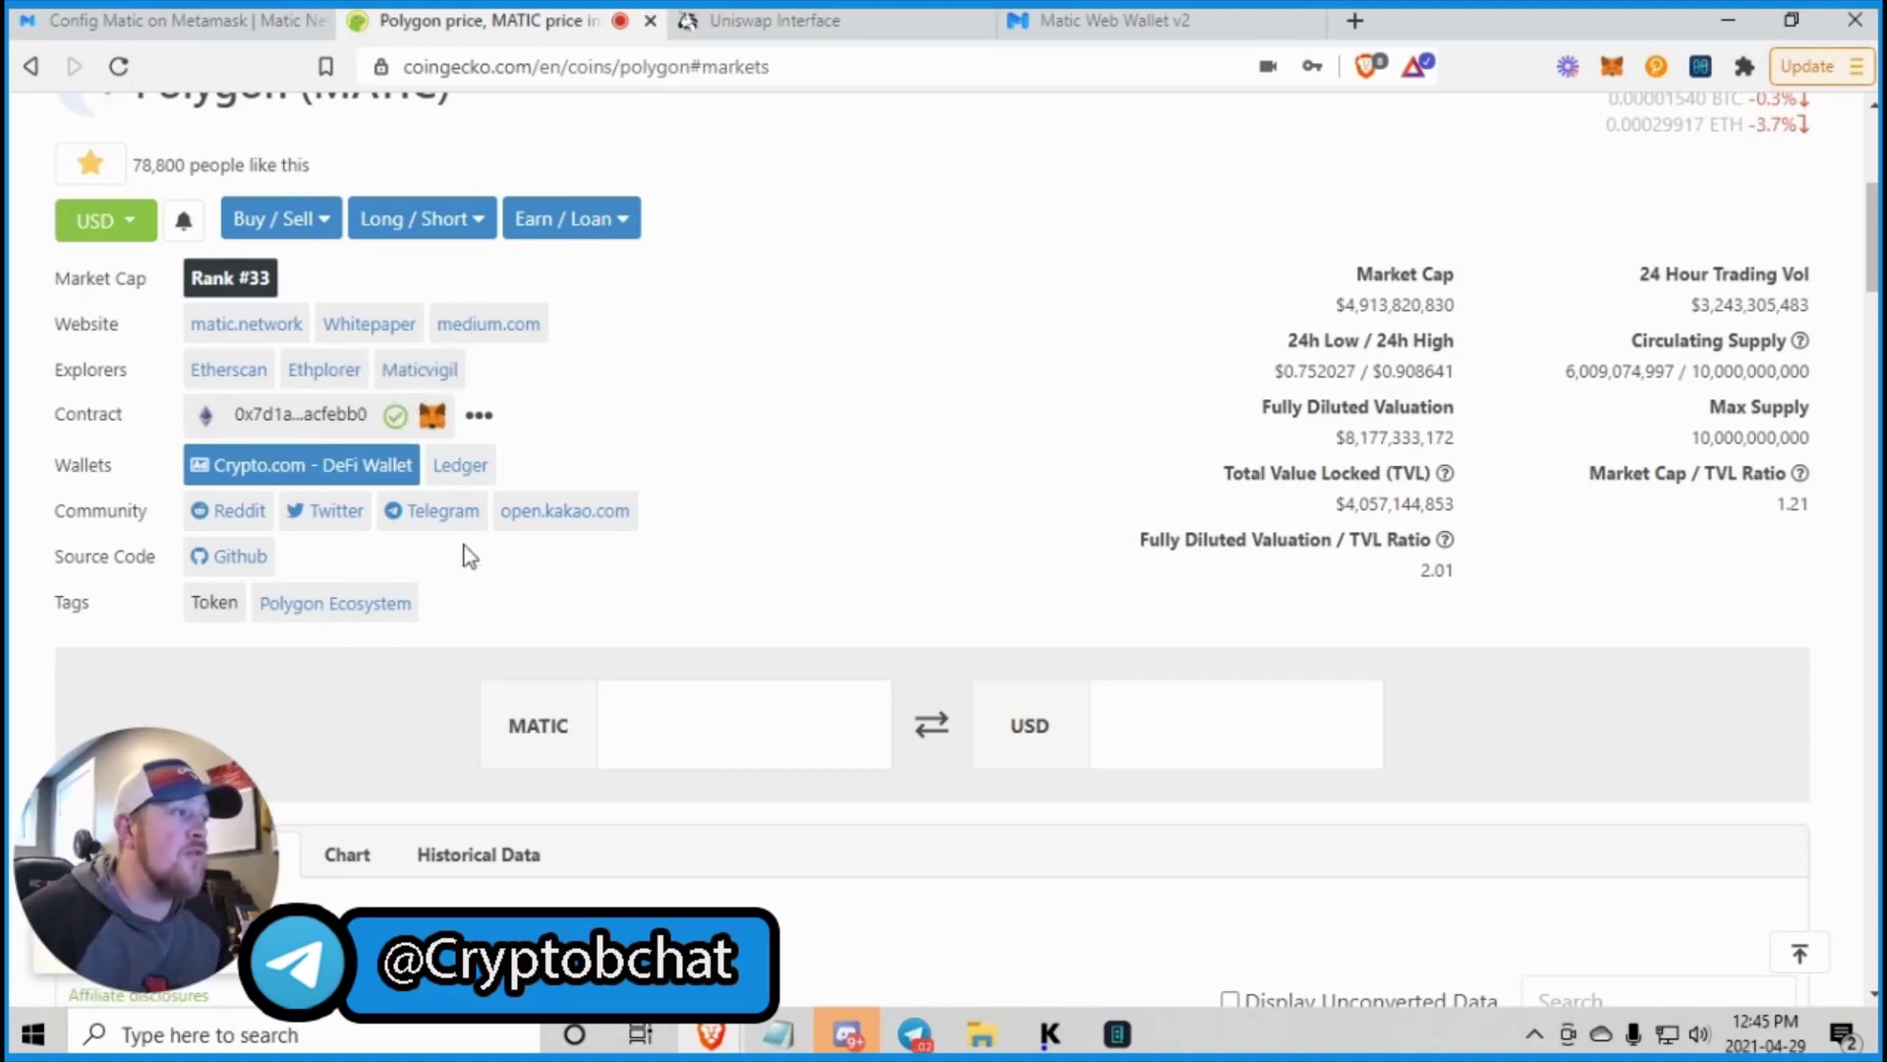
Paste the MATIC contract into Uniswap's token search and pick MATIC as the To token.
left_click(786, 20)
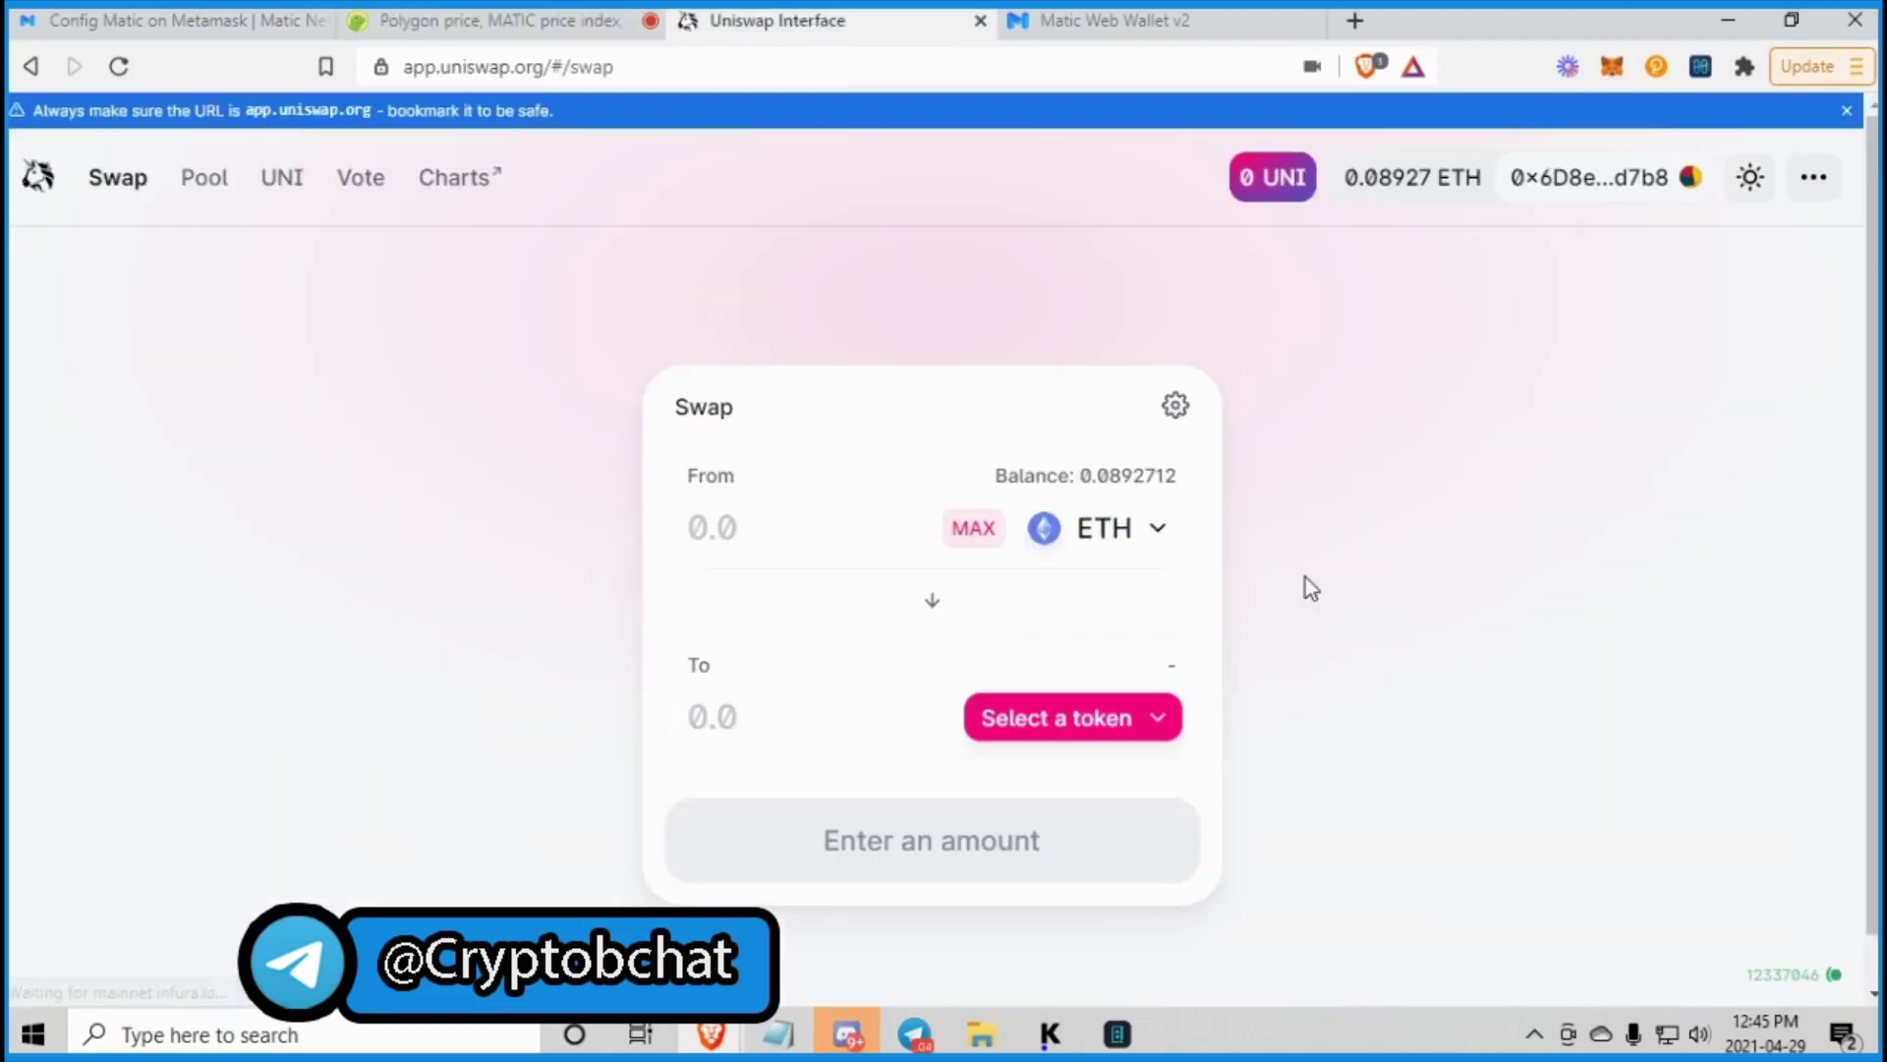
left_click(1099, 733)
right_click(769, 288)
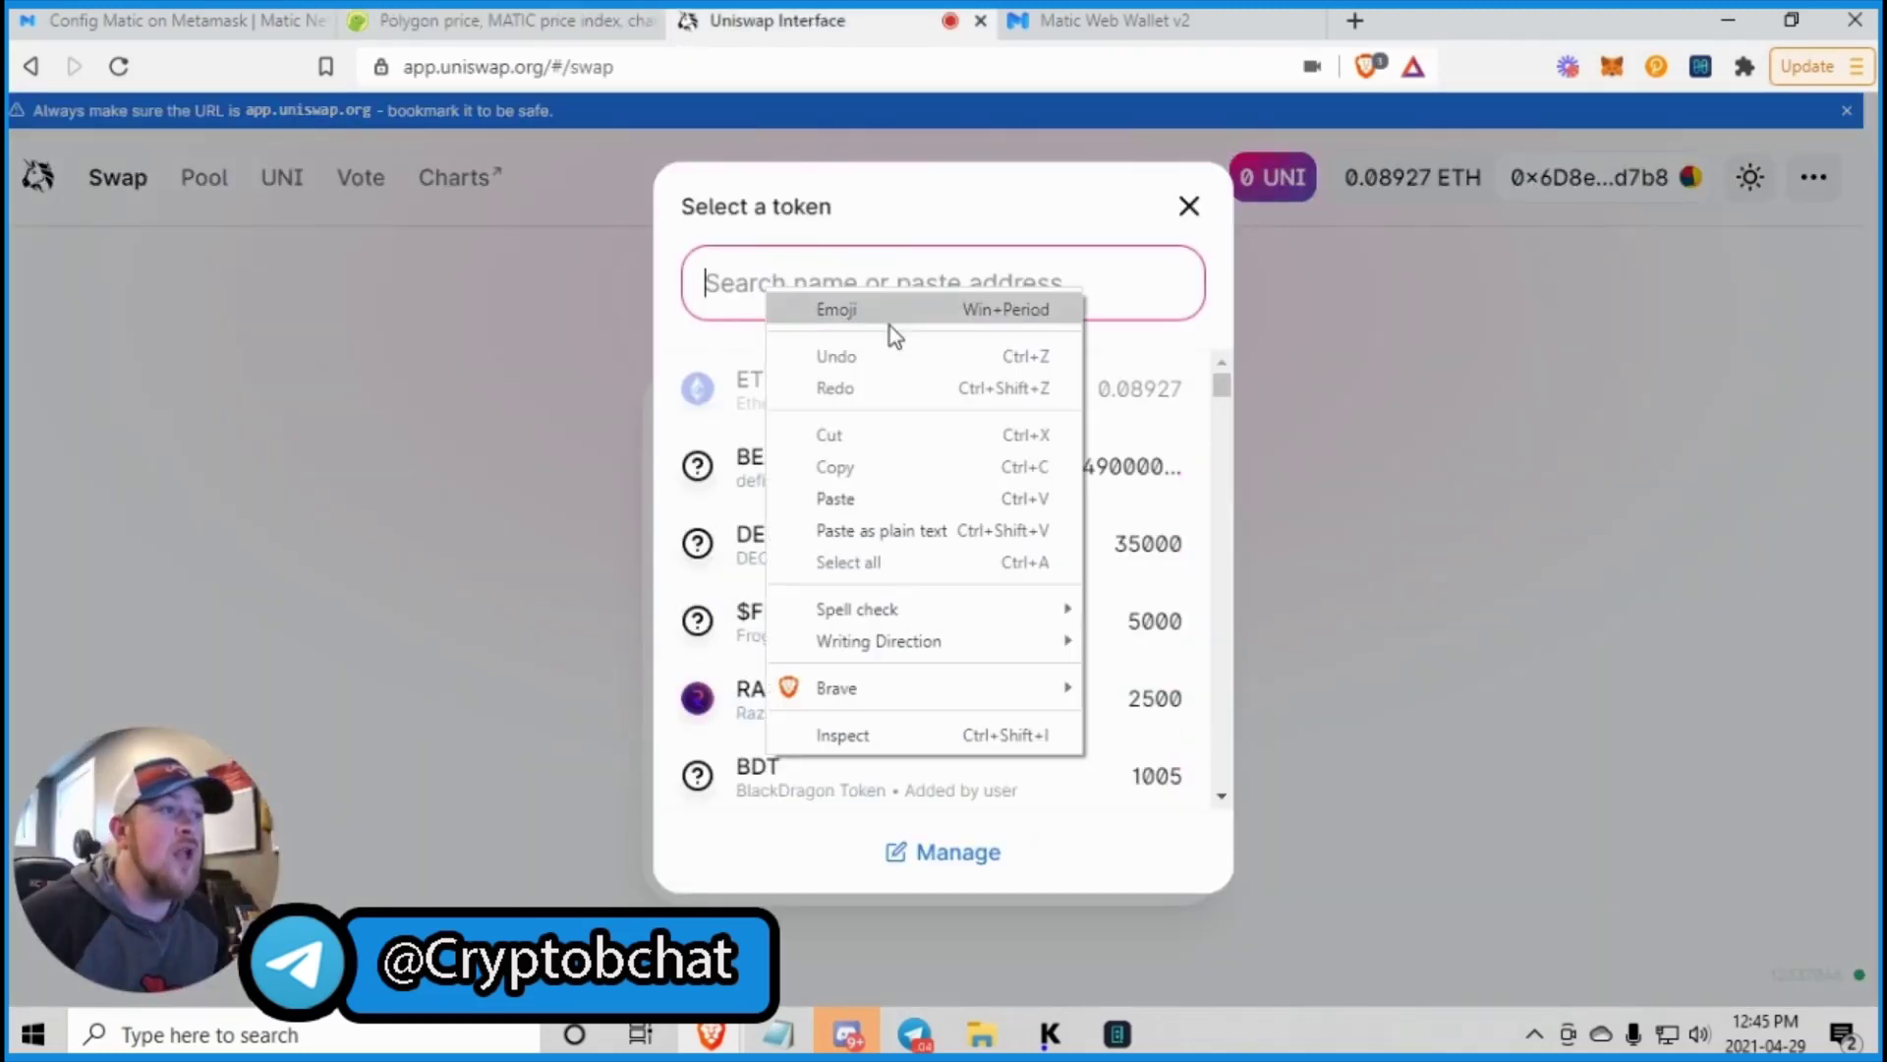
left_click(848, 491)
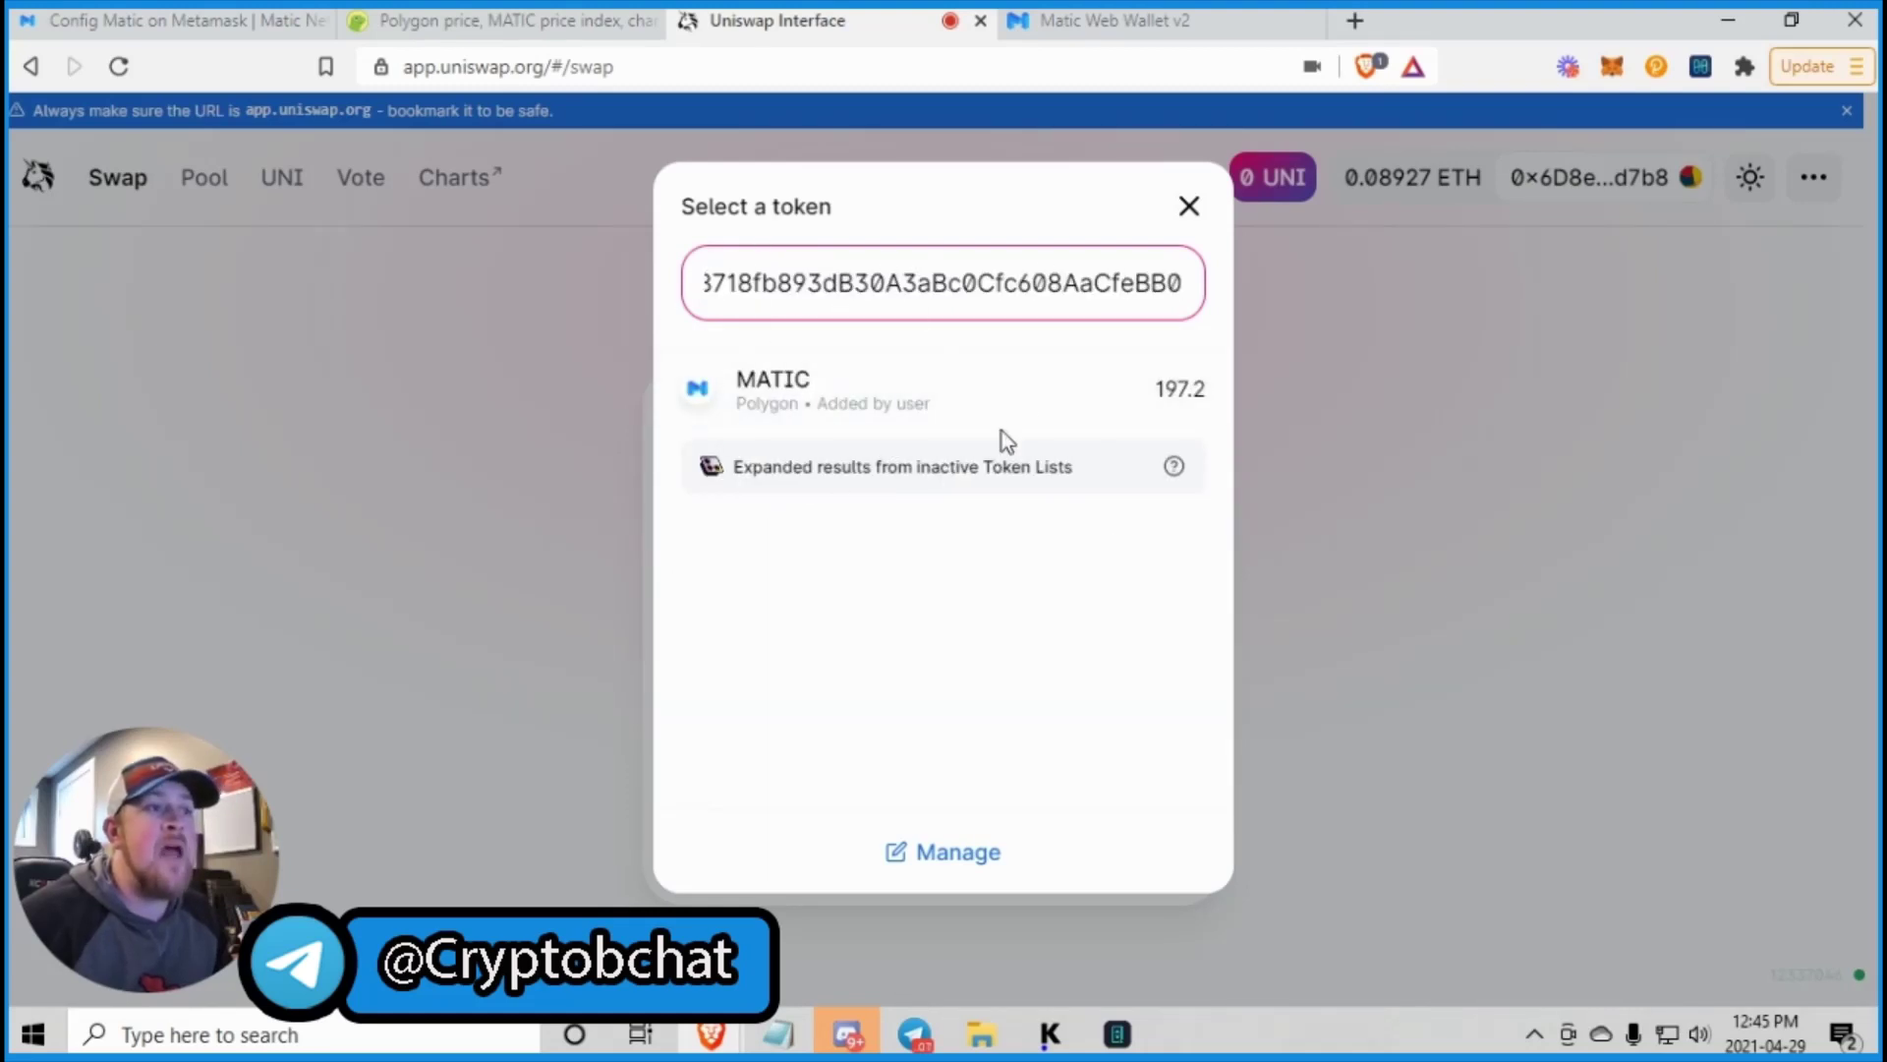
left_click(865, 384)
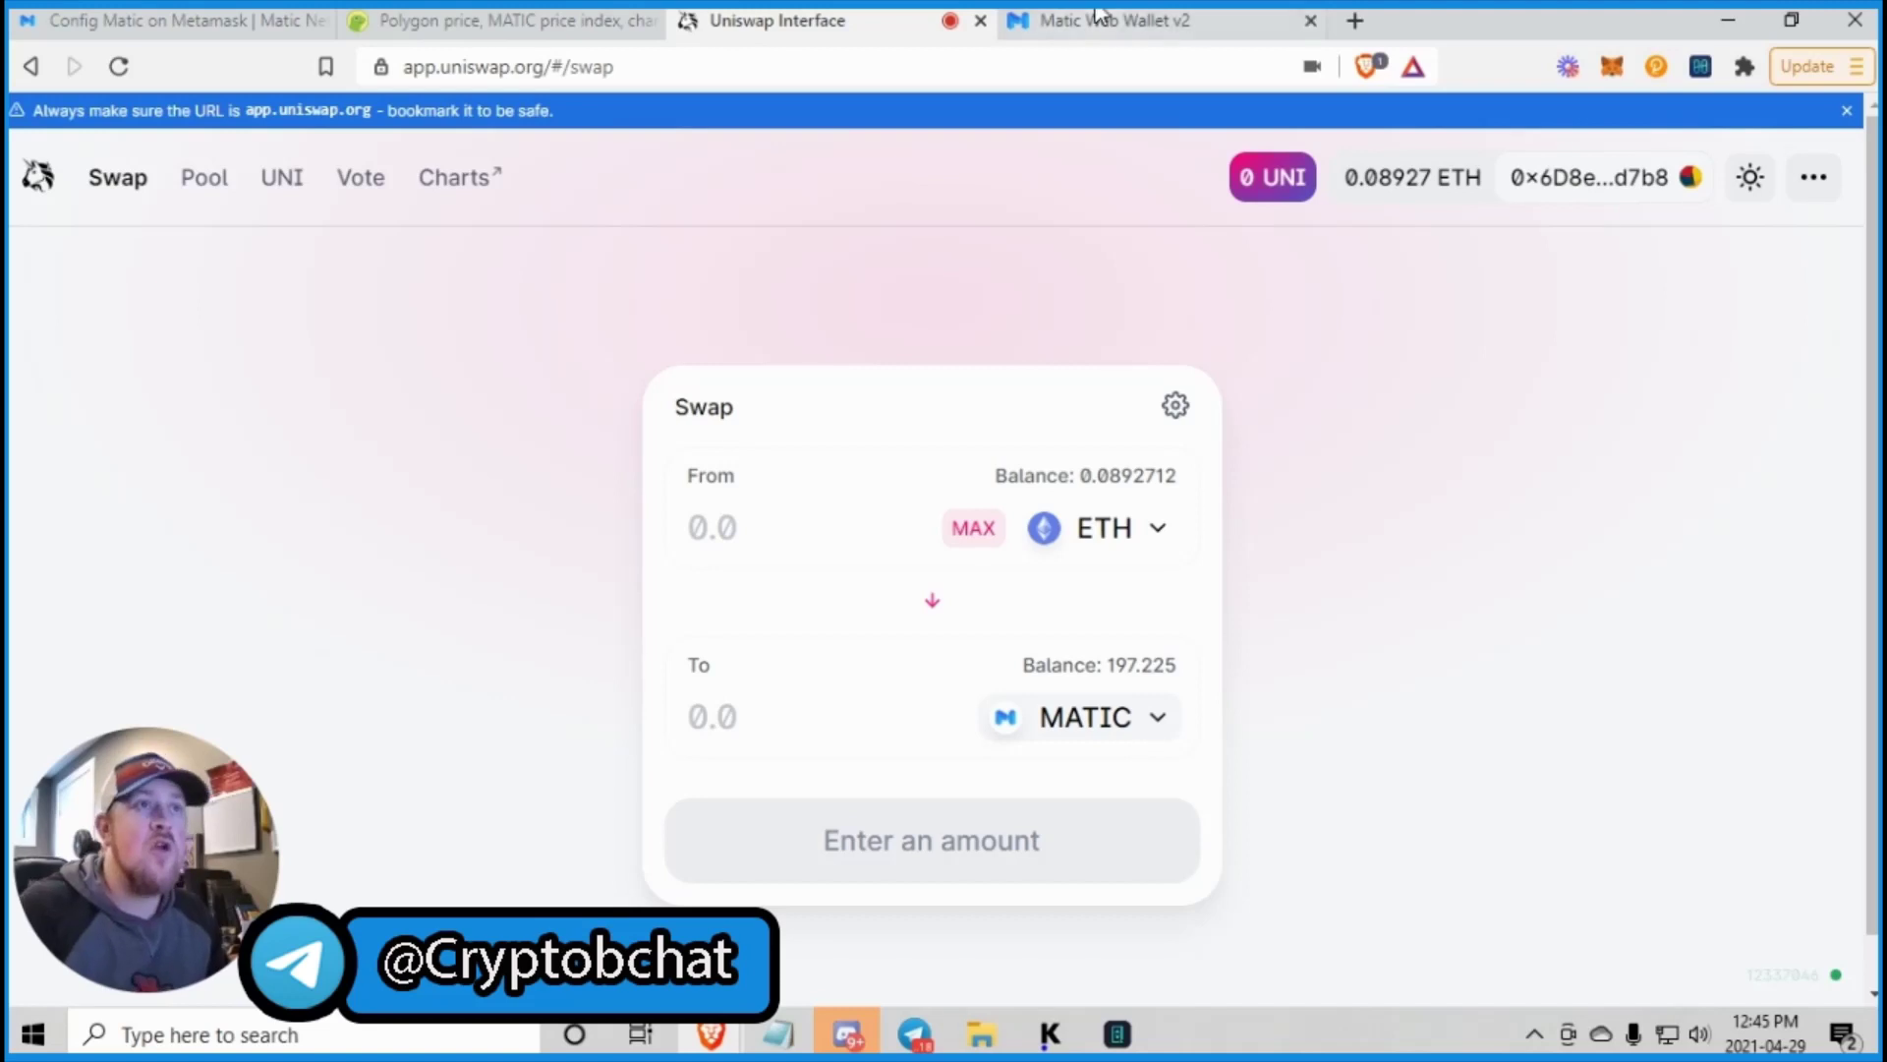
Open Matic Wallet's bridge with Move funds to Matic Mainnet.
left_click(1125, 30)
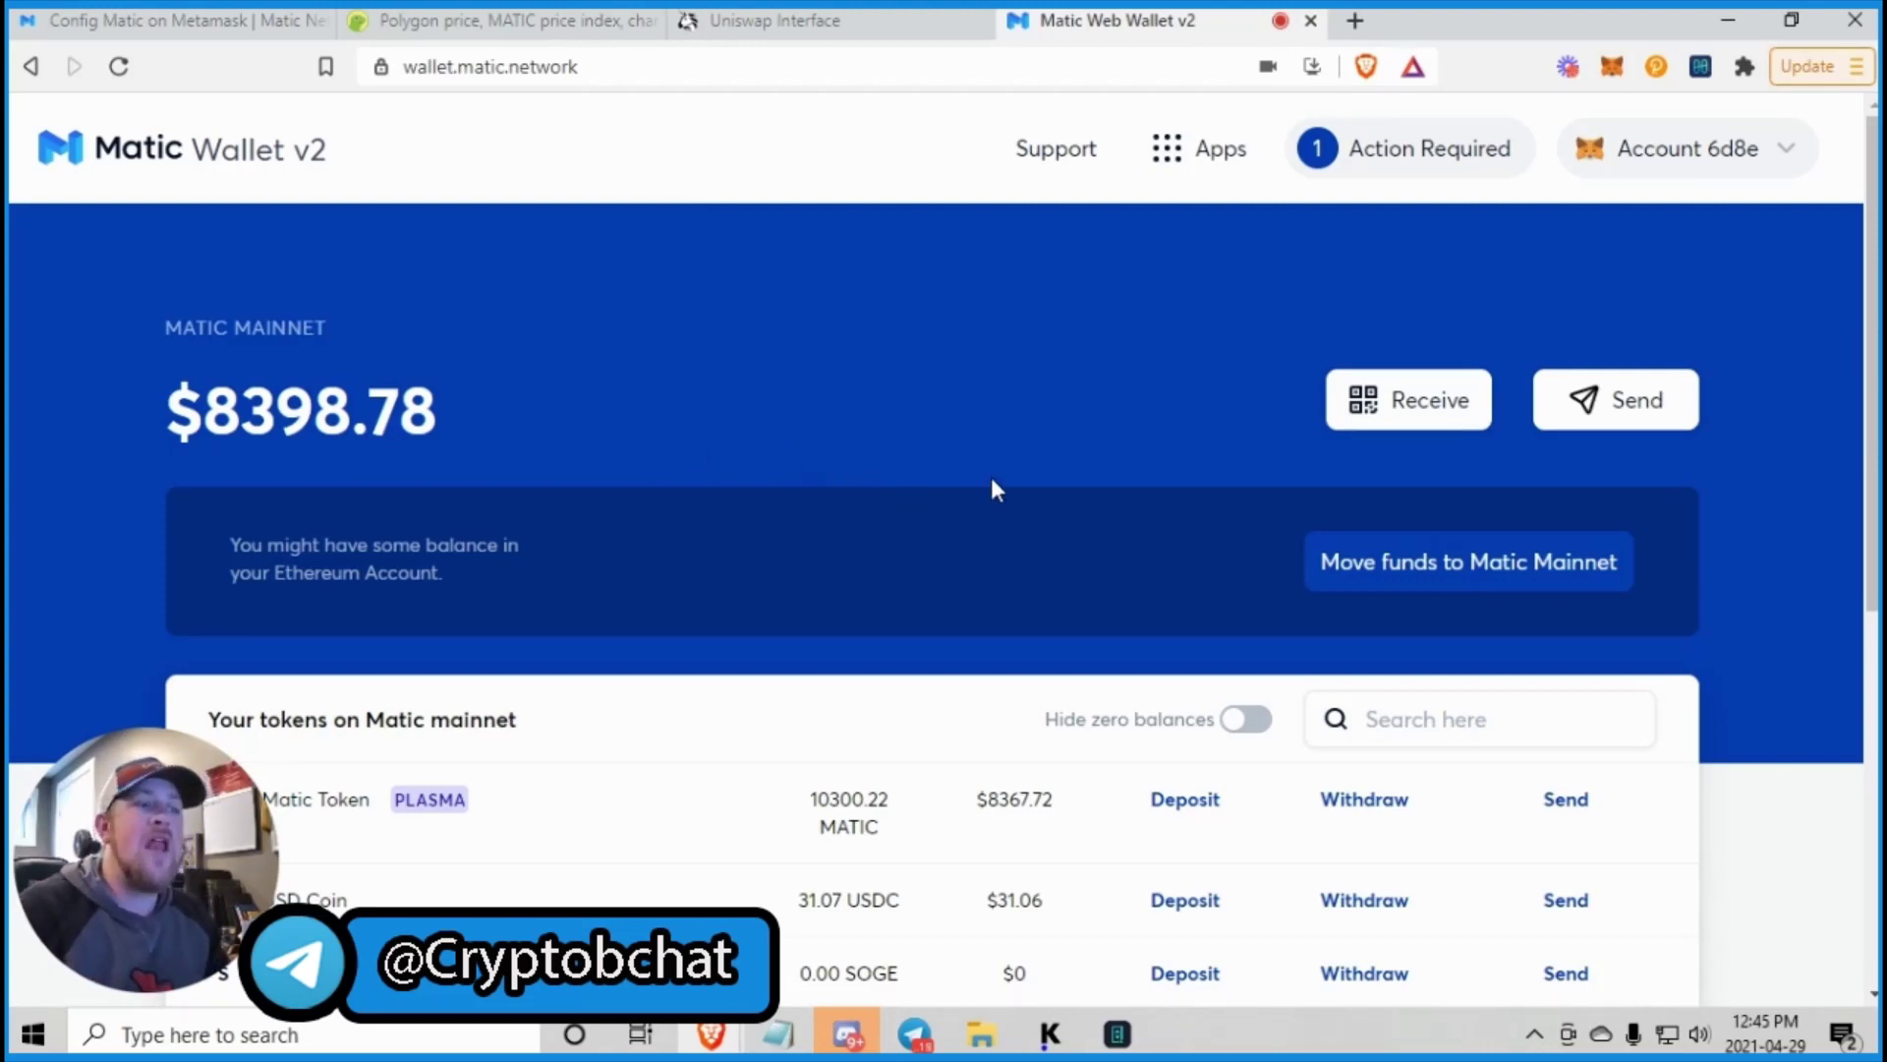
scroll(991, 480, "down", 2)
scroll(992, 479, "up", 2)
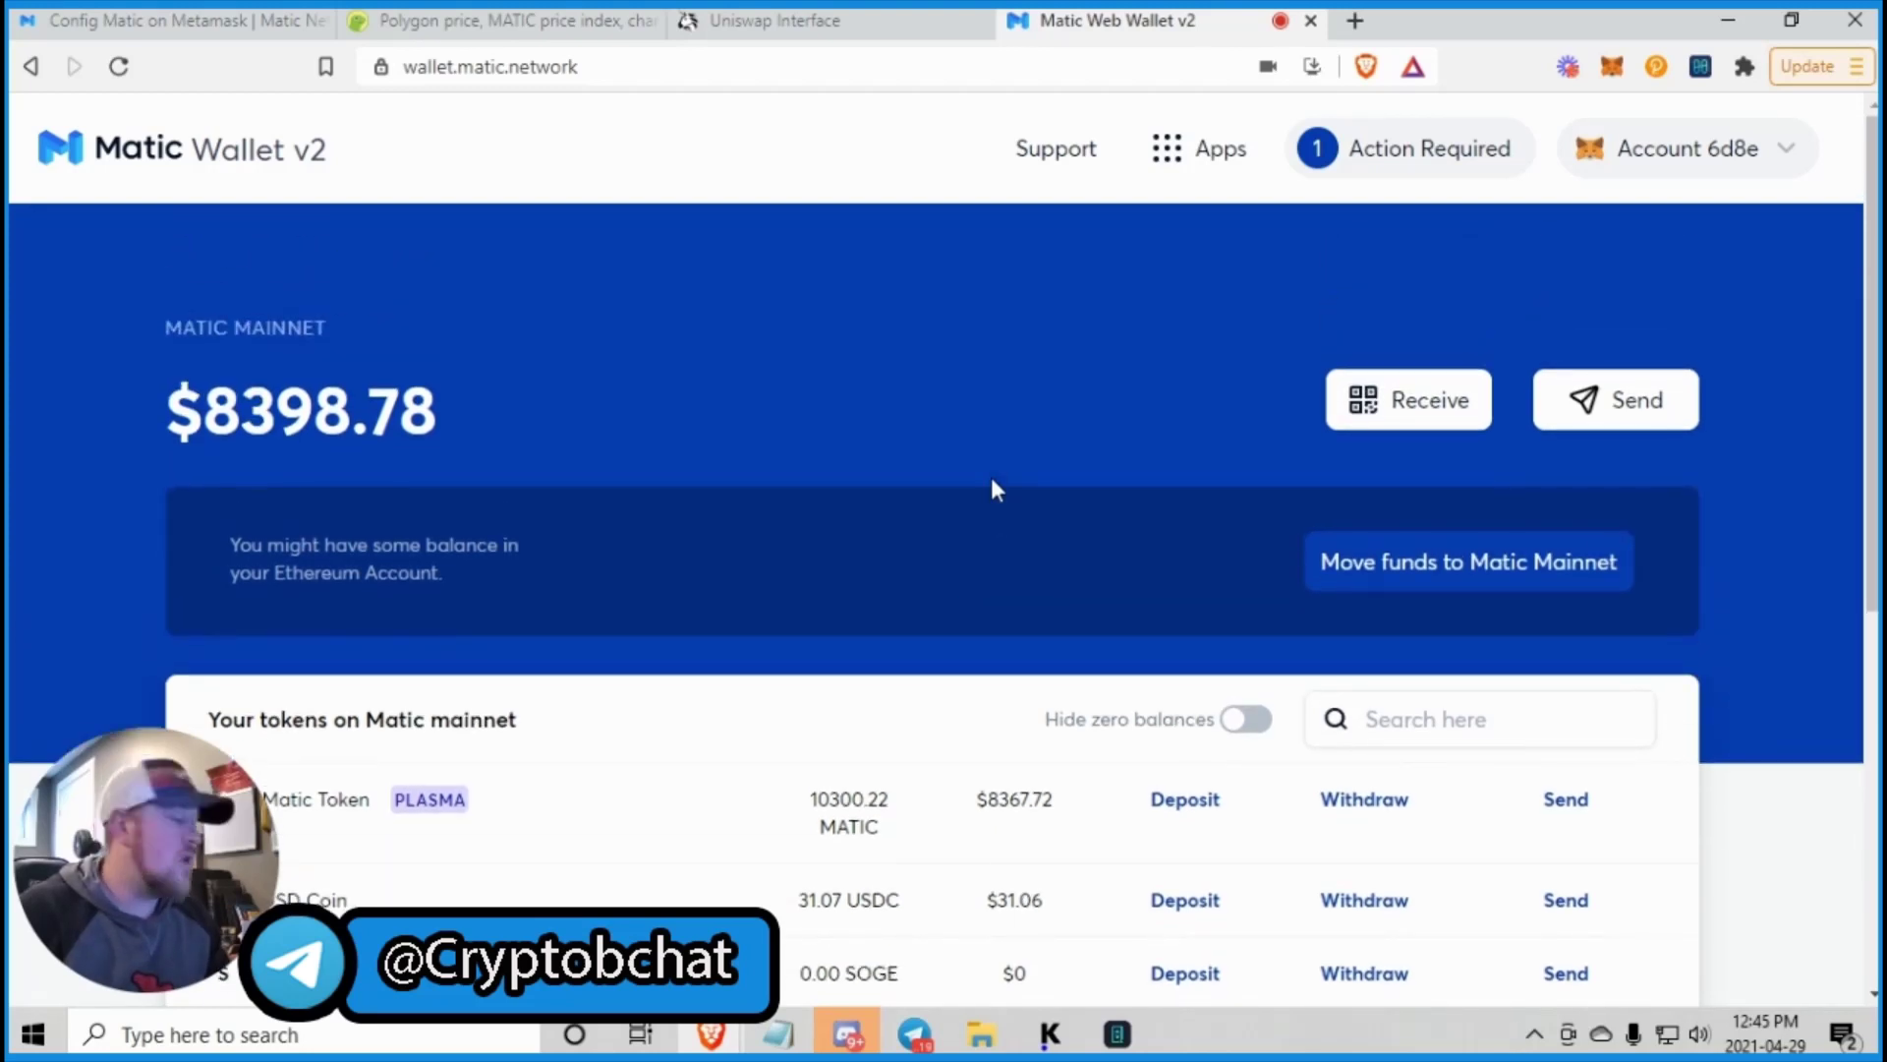
left_click(1462, 560)
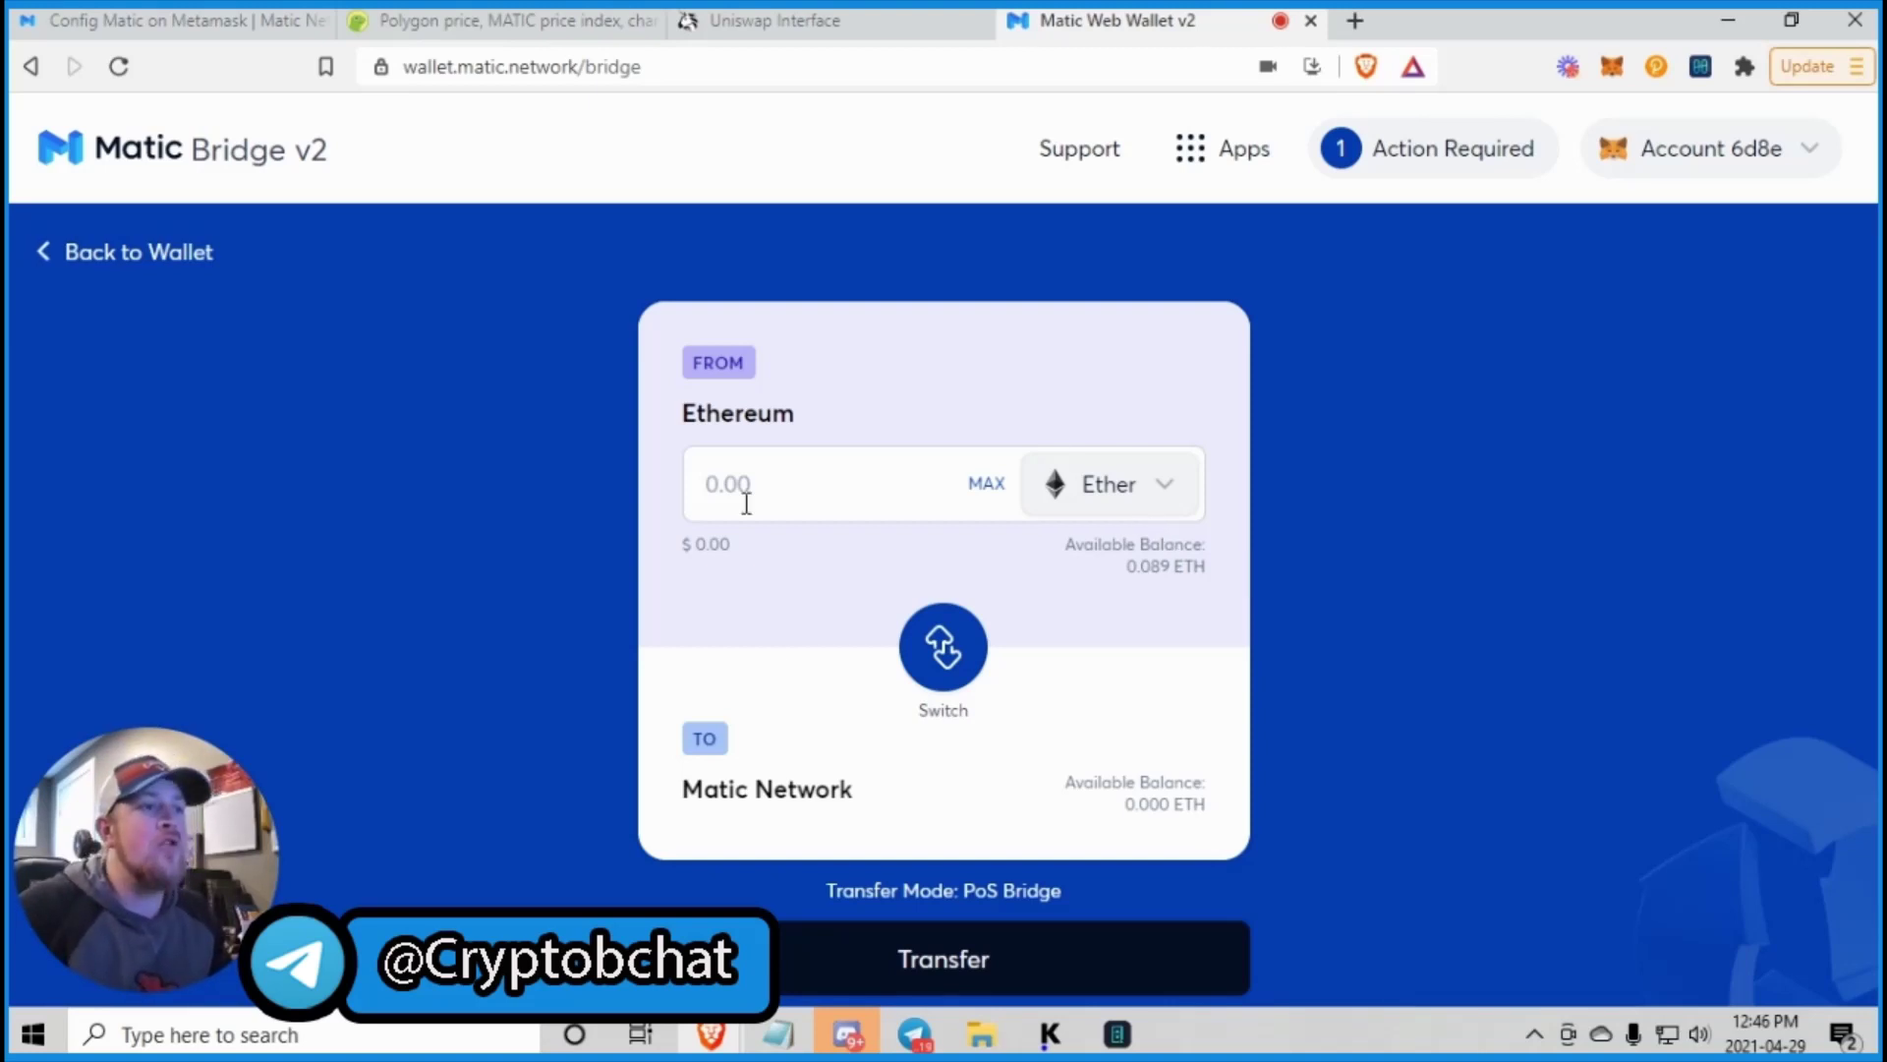
Choose Matic Token on the bridge and fill in the maximum amount.
left_click(1155, 495)
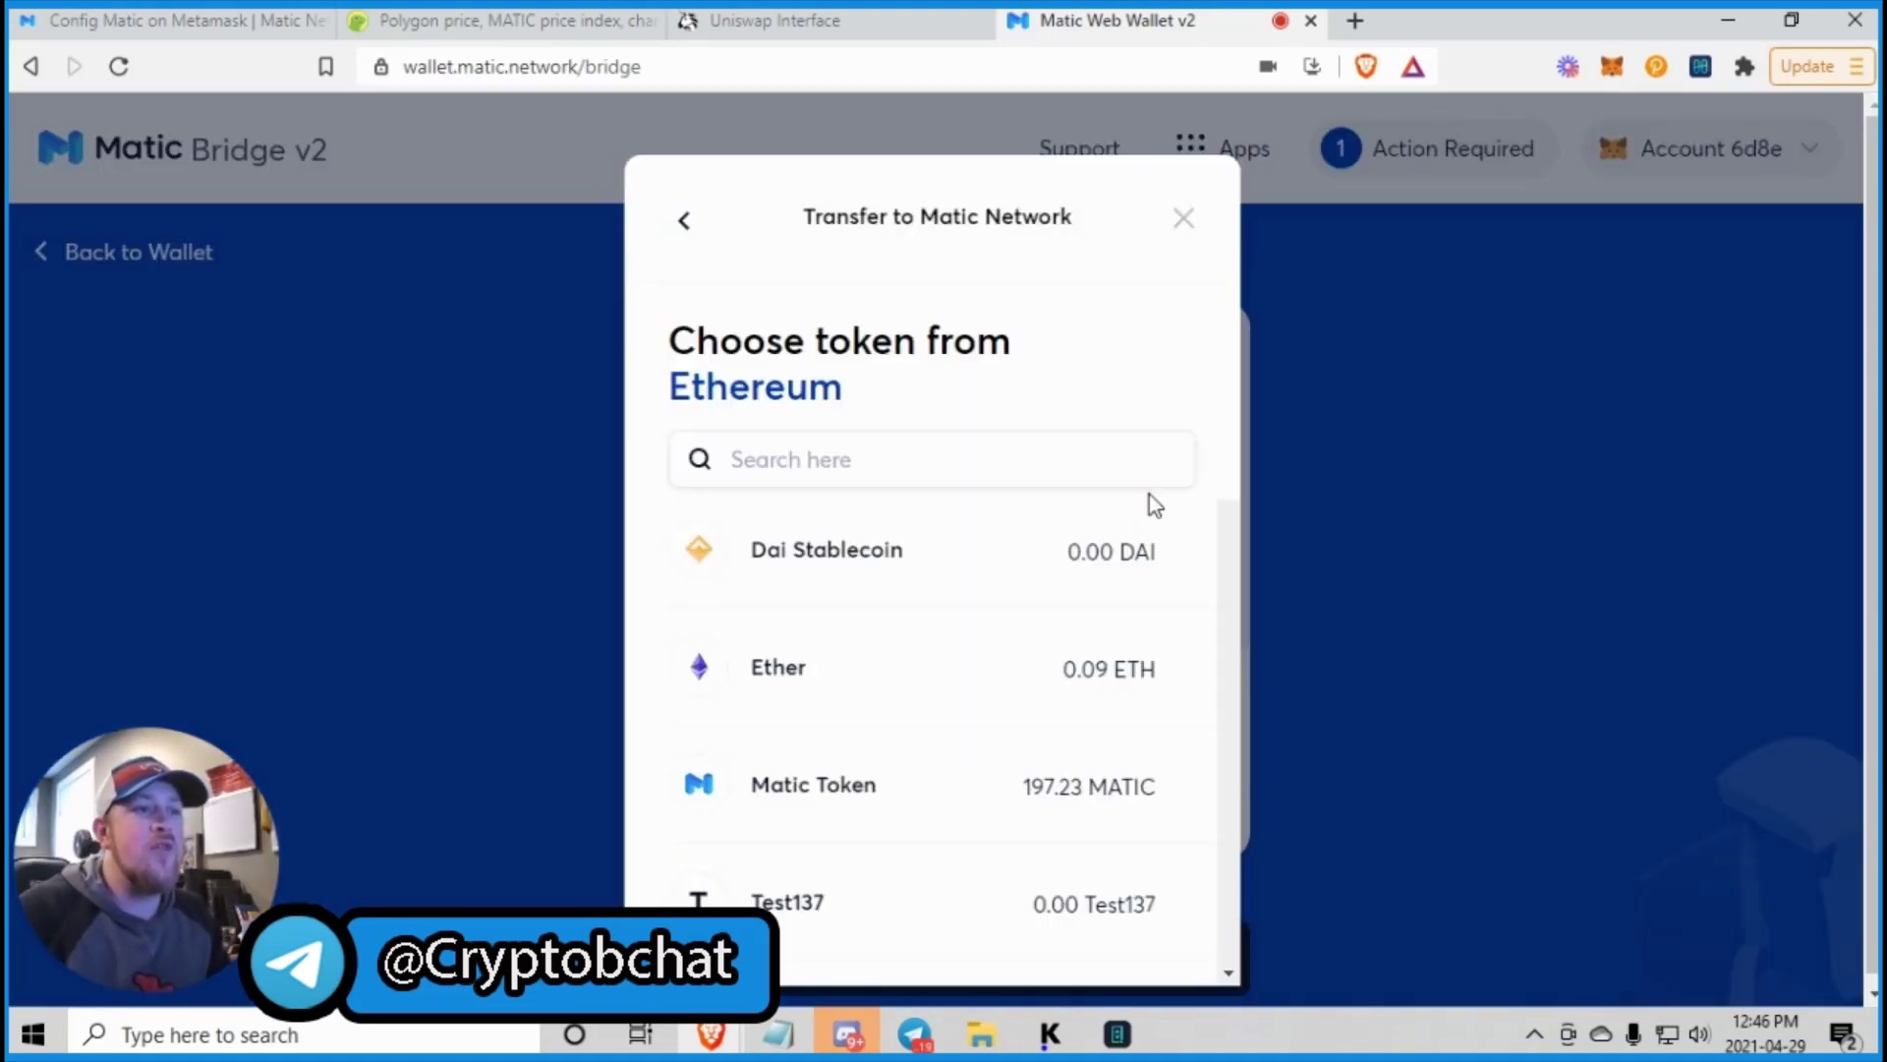
left_click(963, 804)
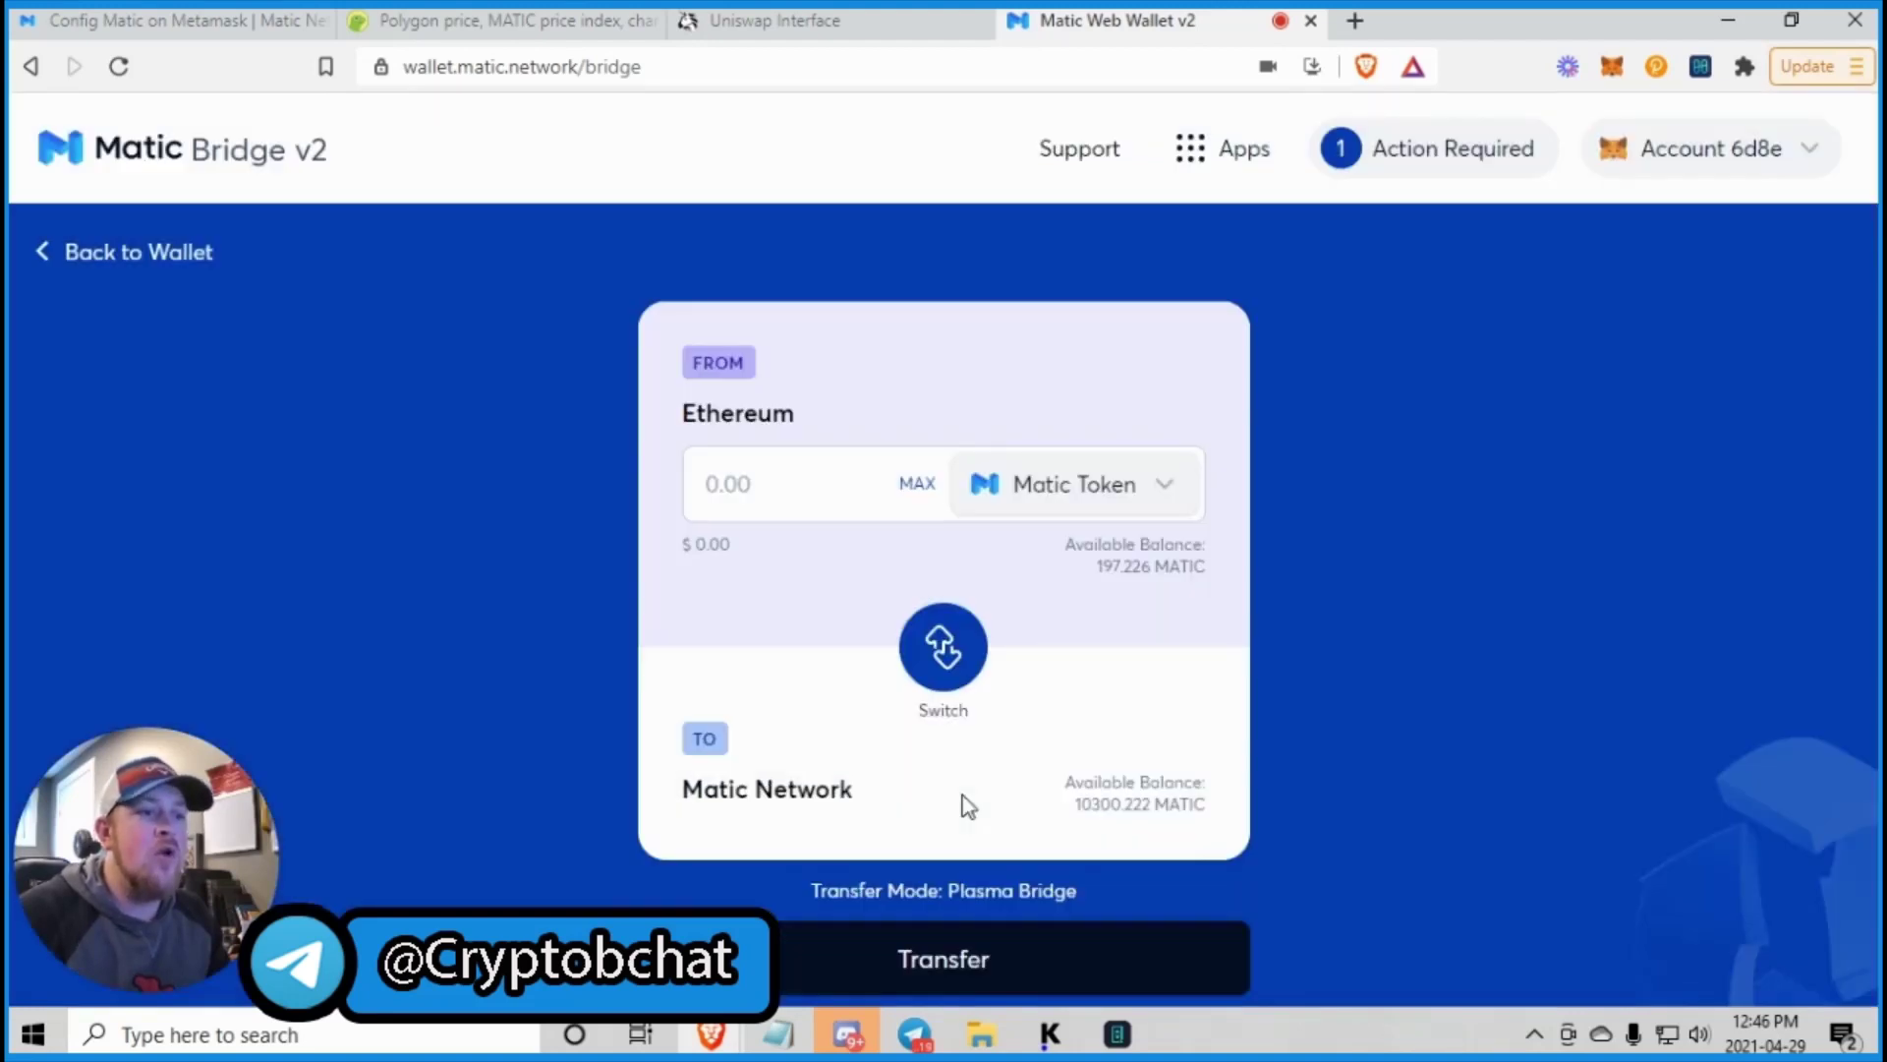
left_click(972, 967)
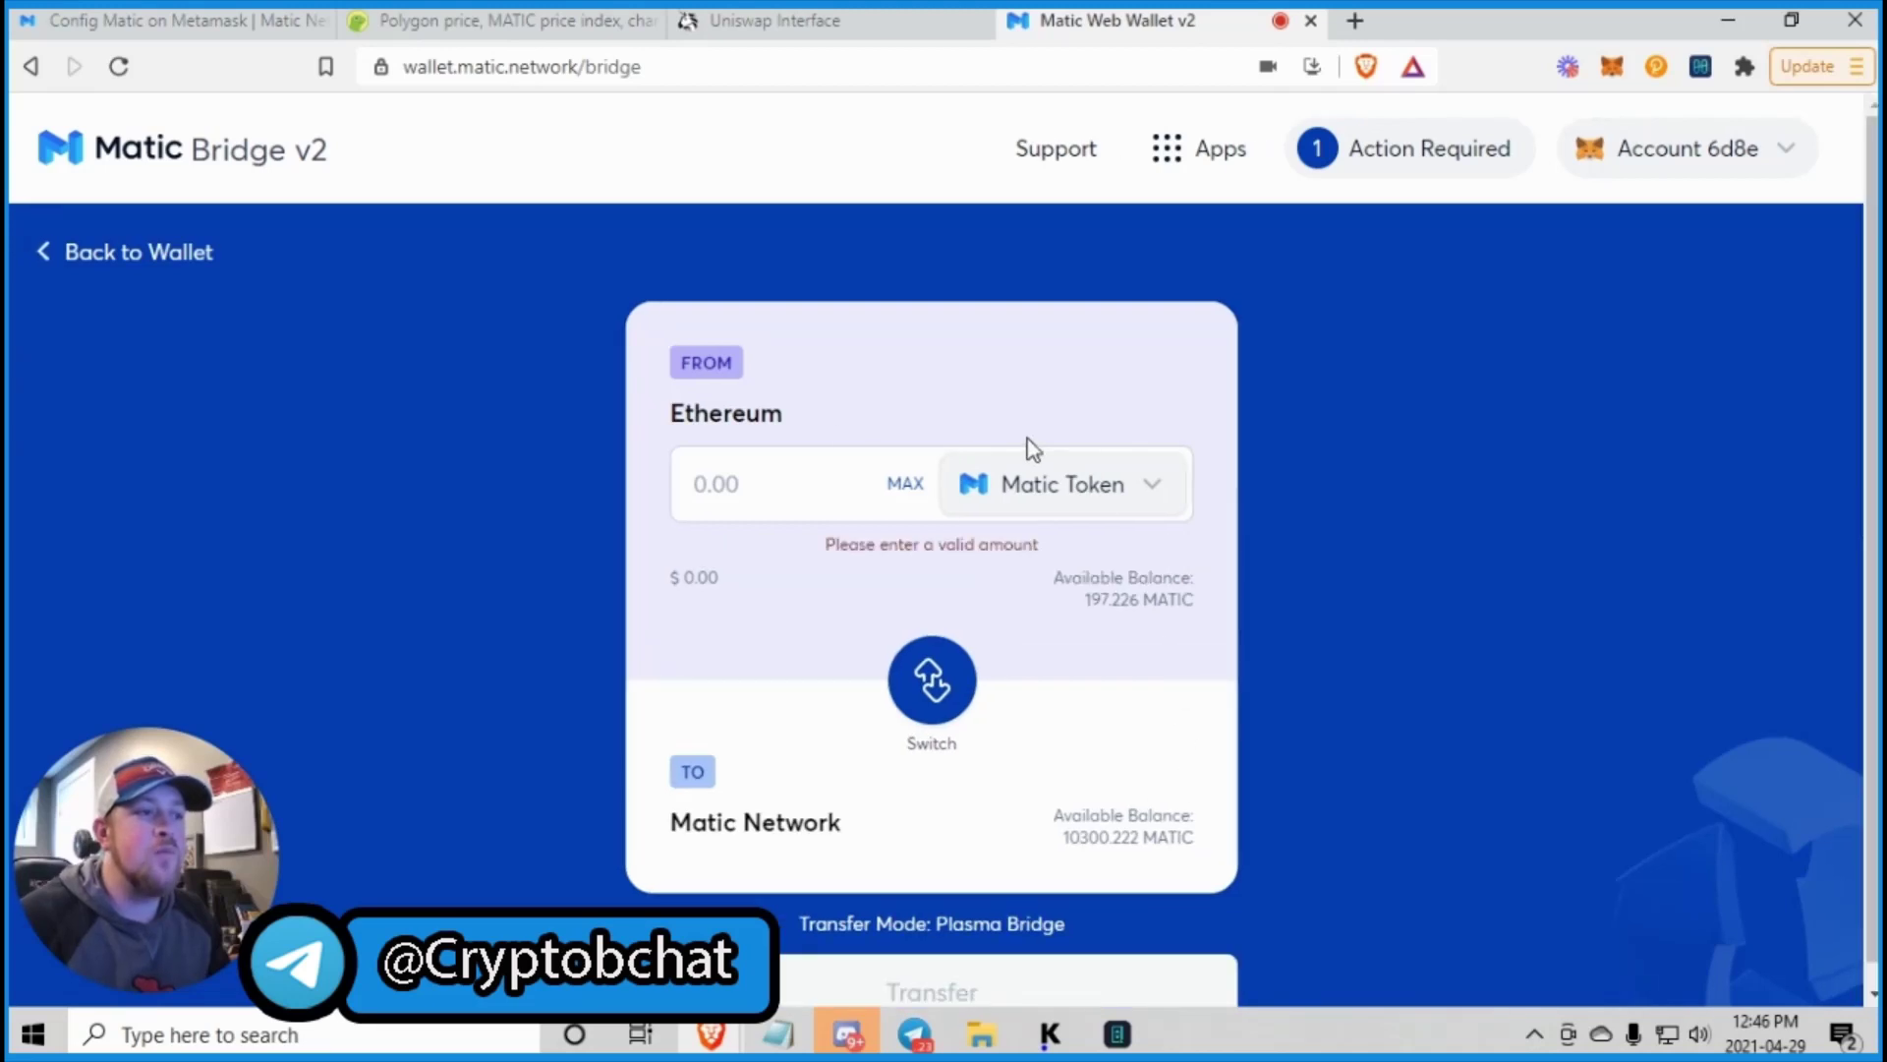
left_click(904, 488)
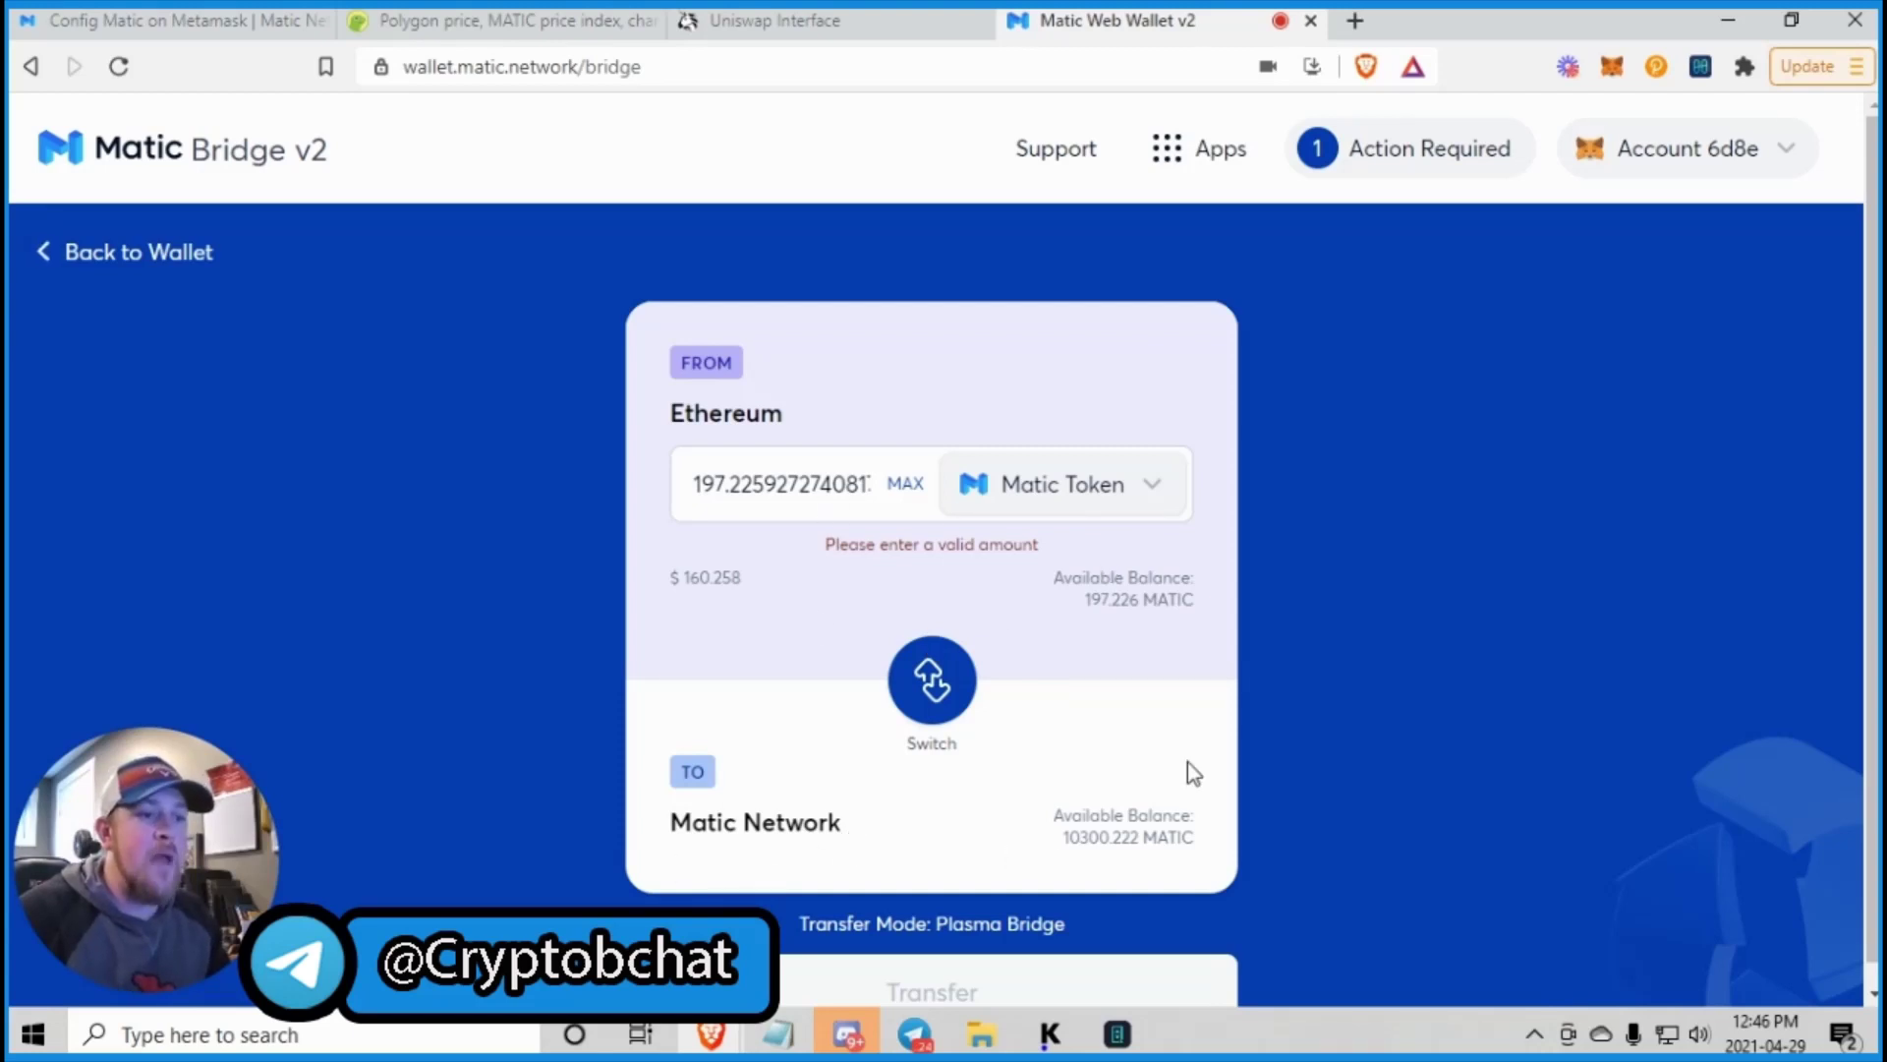
scroll(1188, 763, "down", 1)
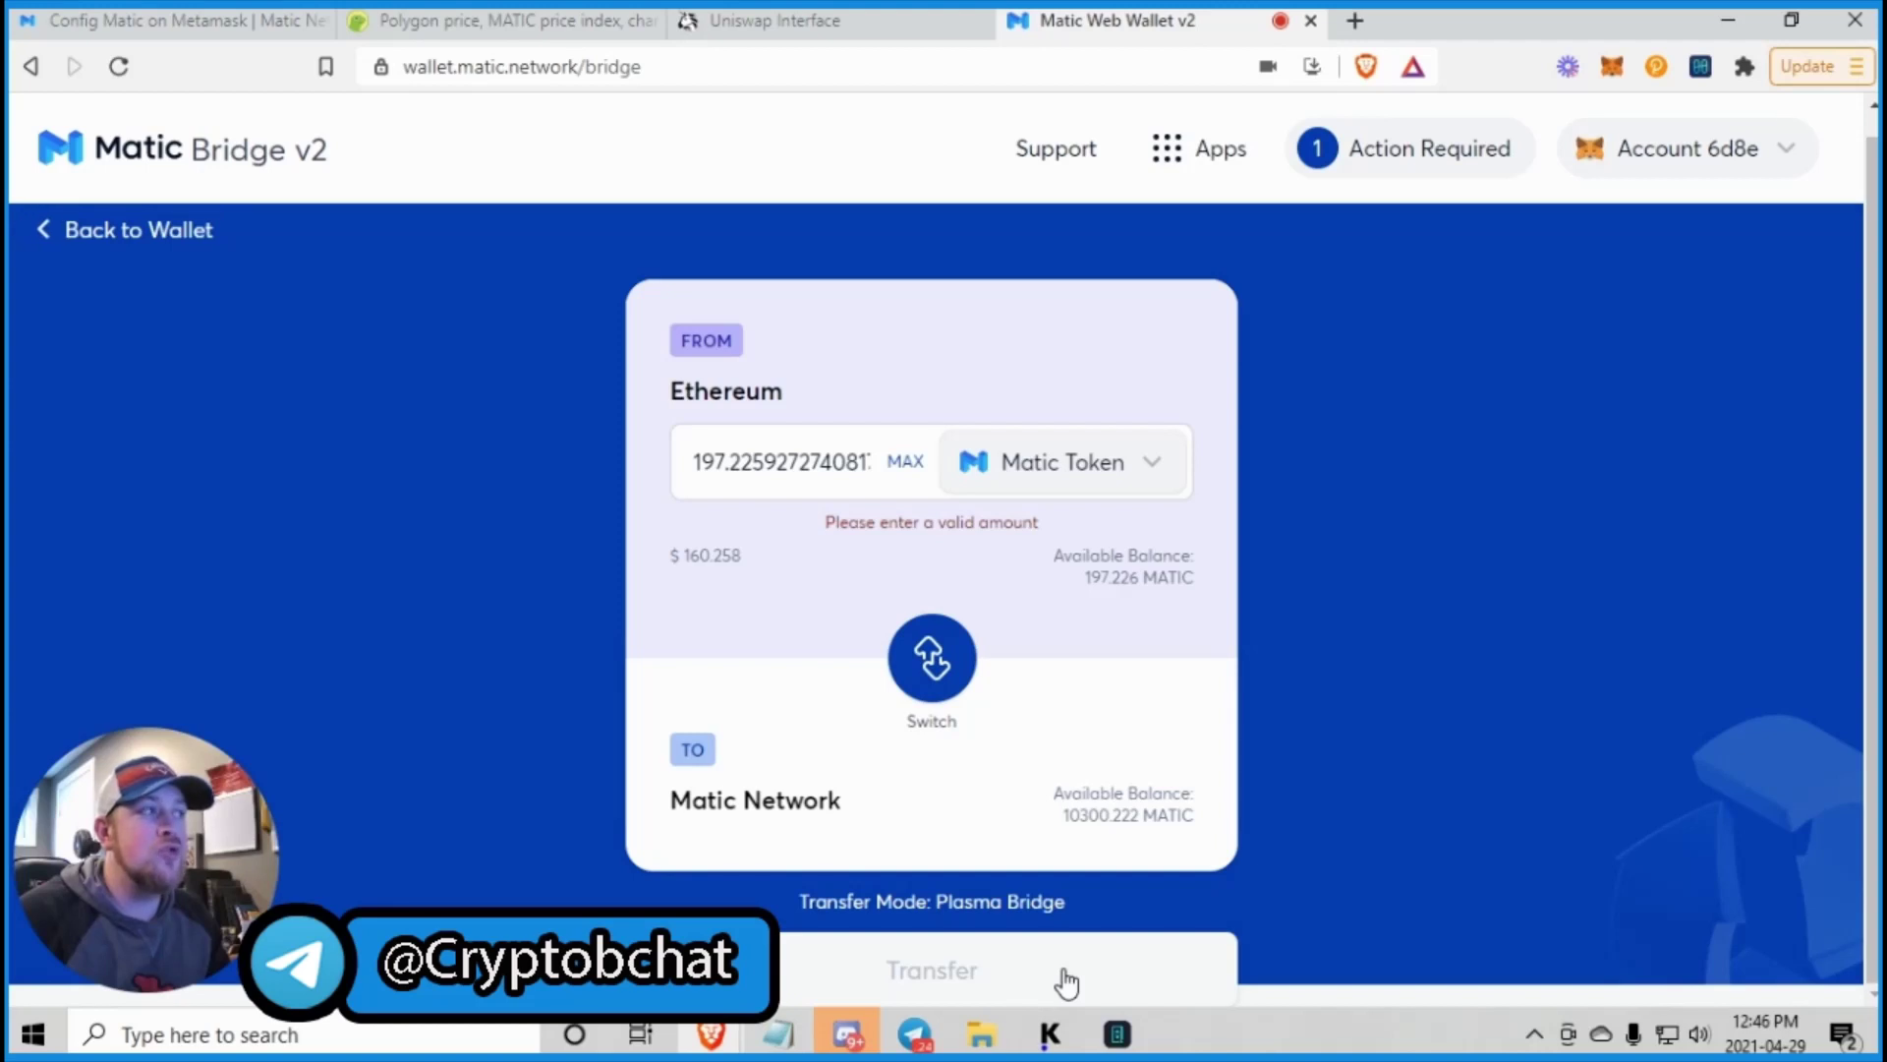
Check the deposit history, change the amount to 190, and start the transfer.
left_click(1405, 165)
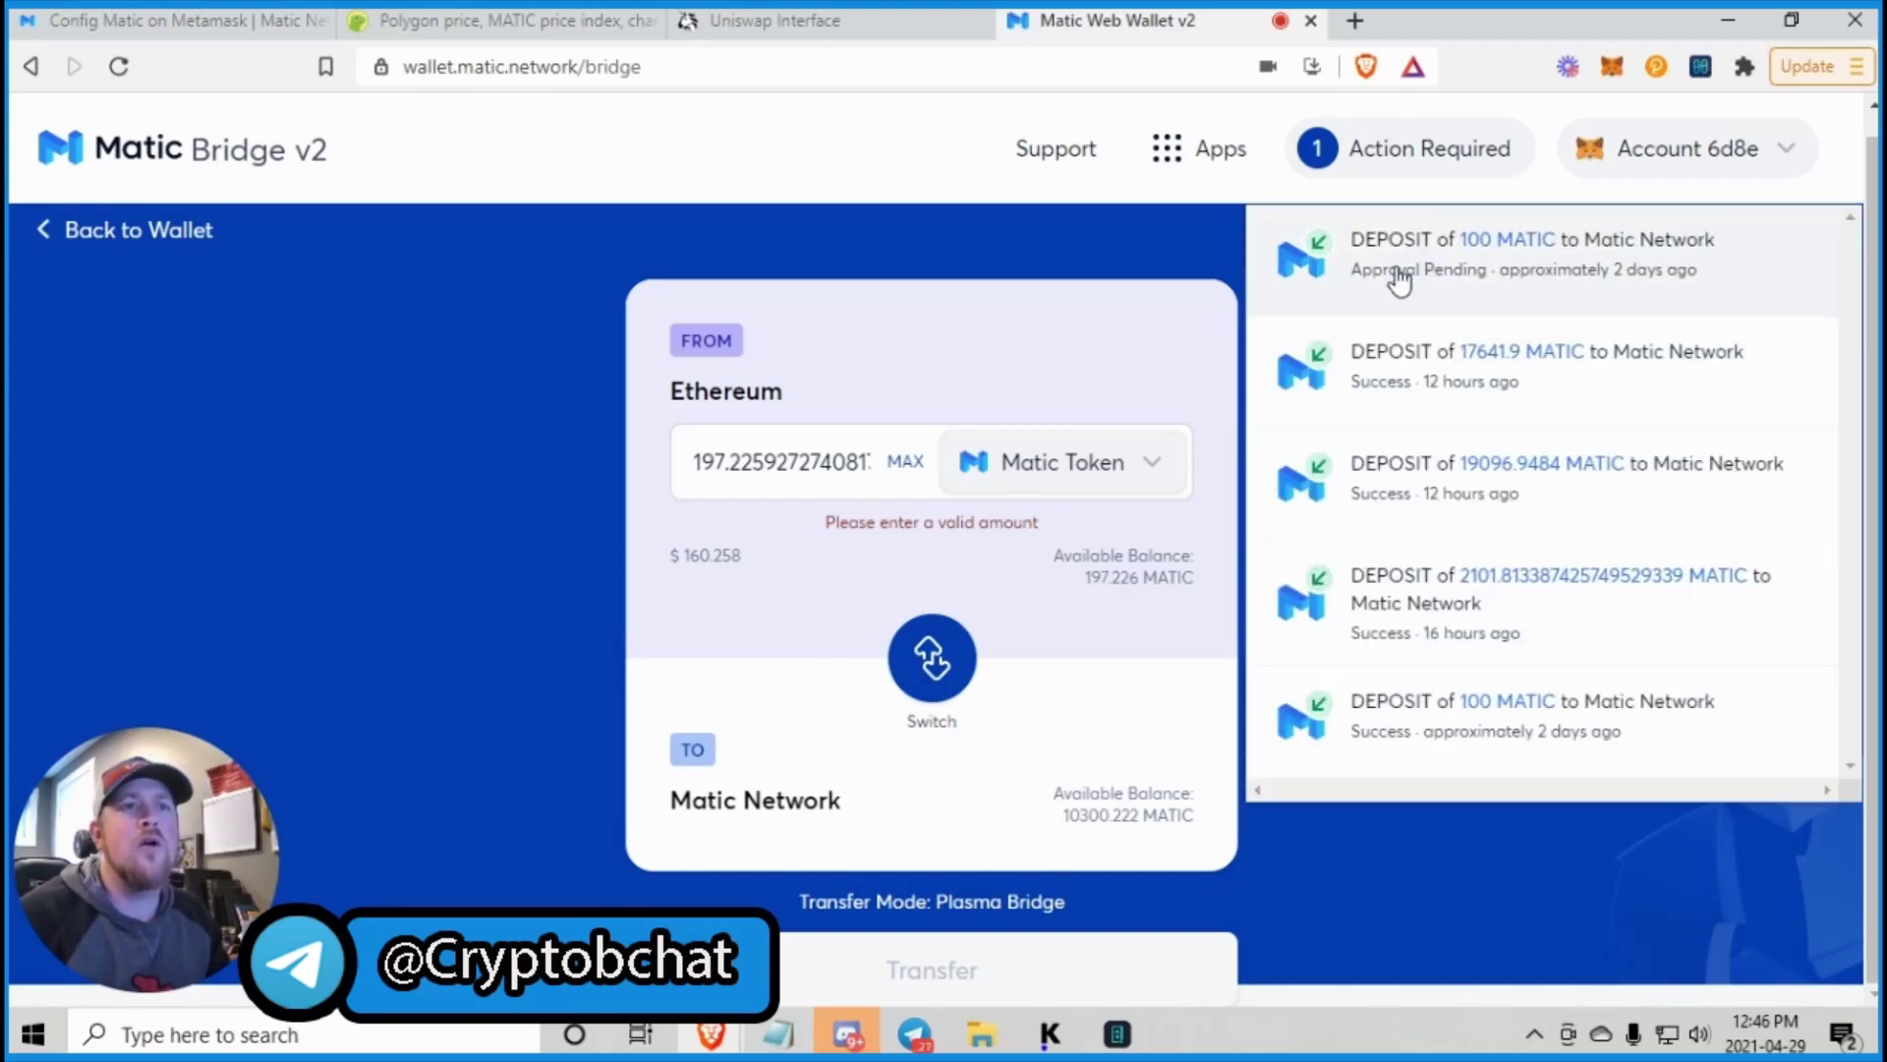
left_click(1010, 547)
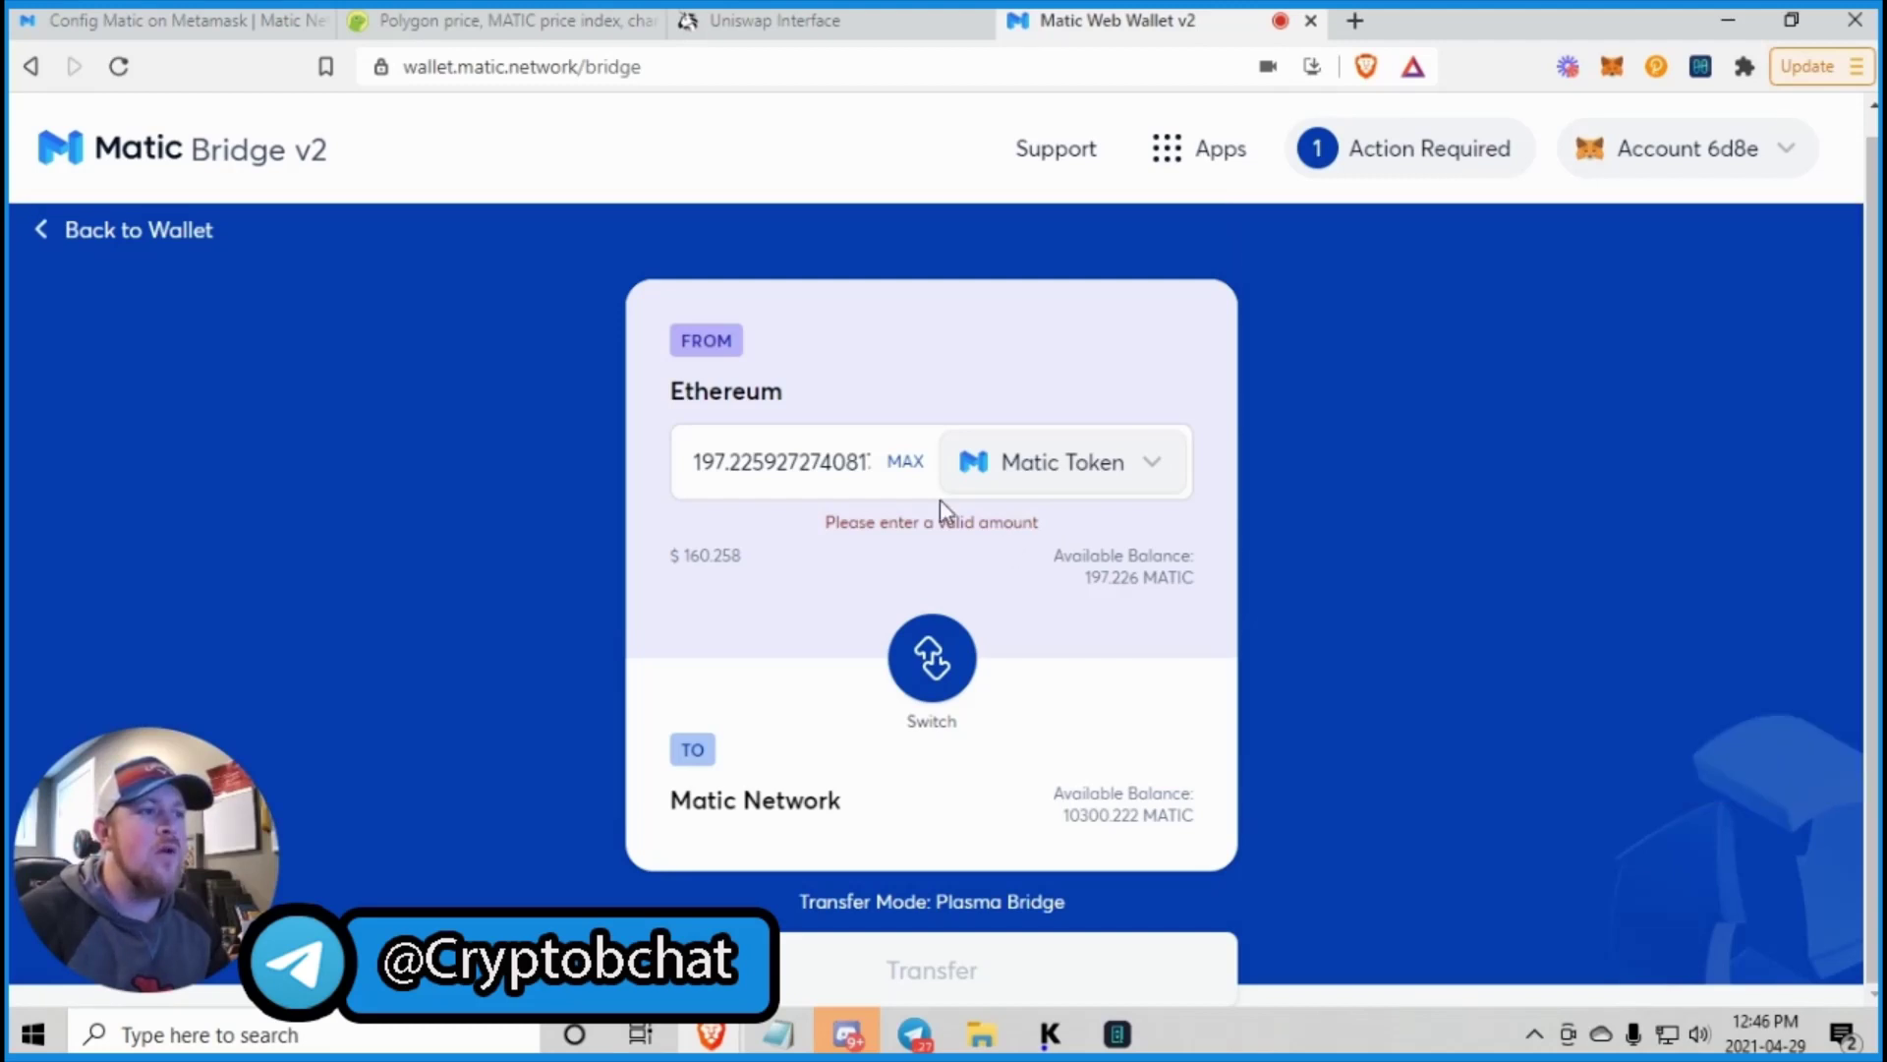
left_click_drag(703, 468, 1199, 467)
type("190")
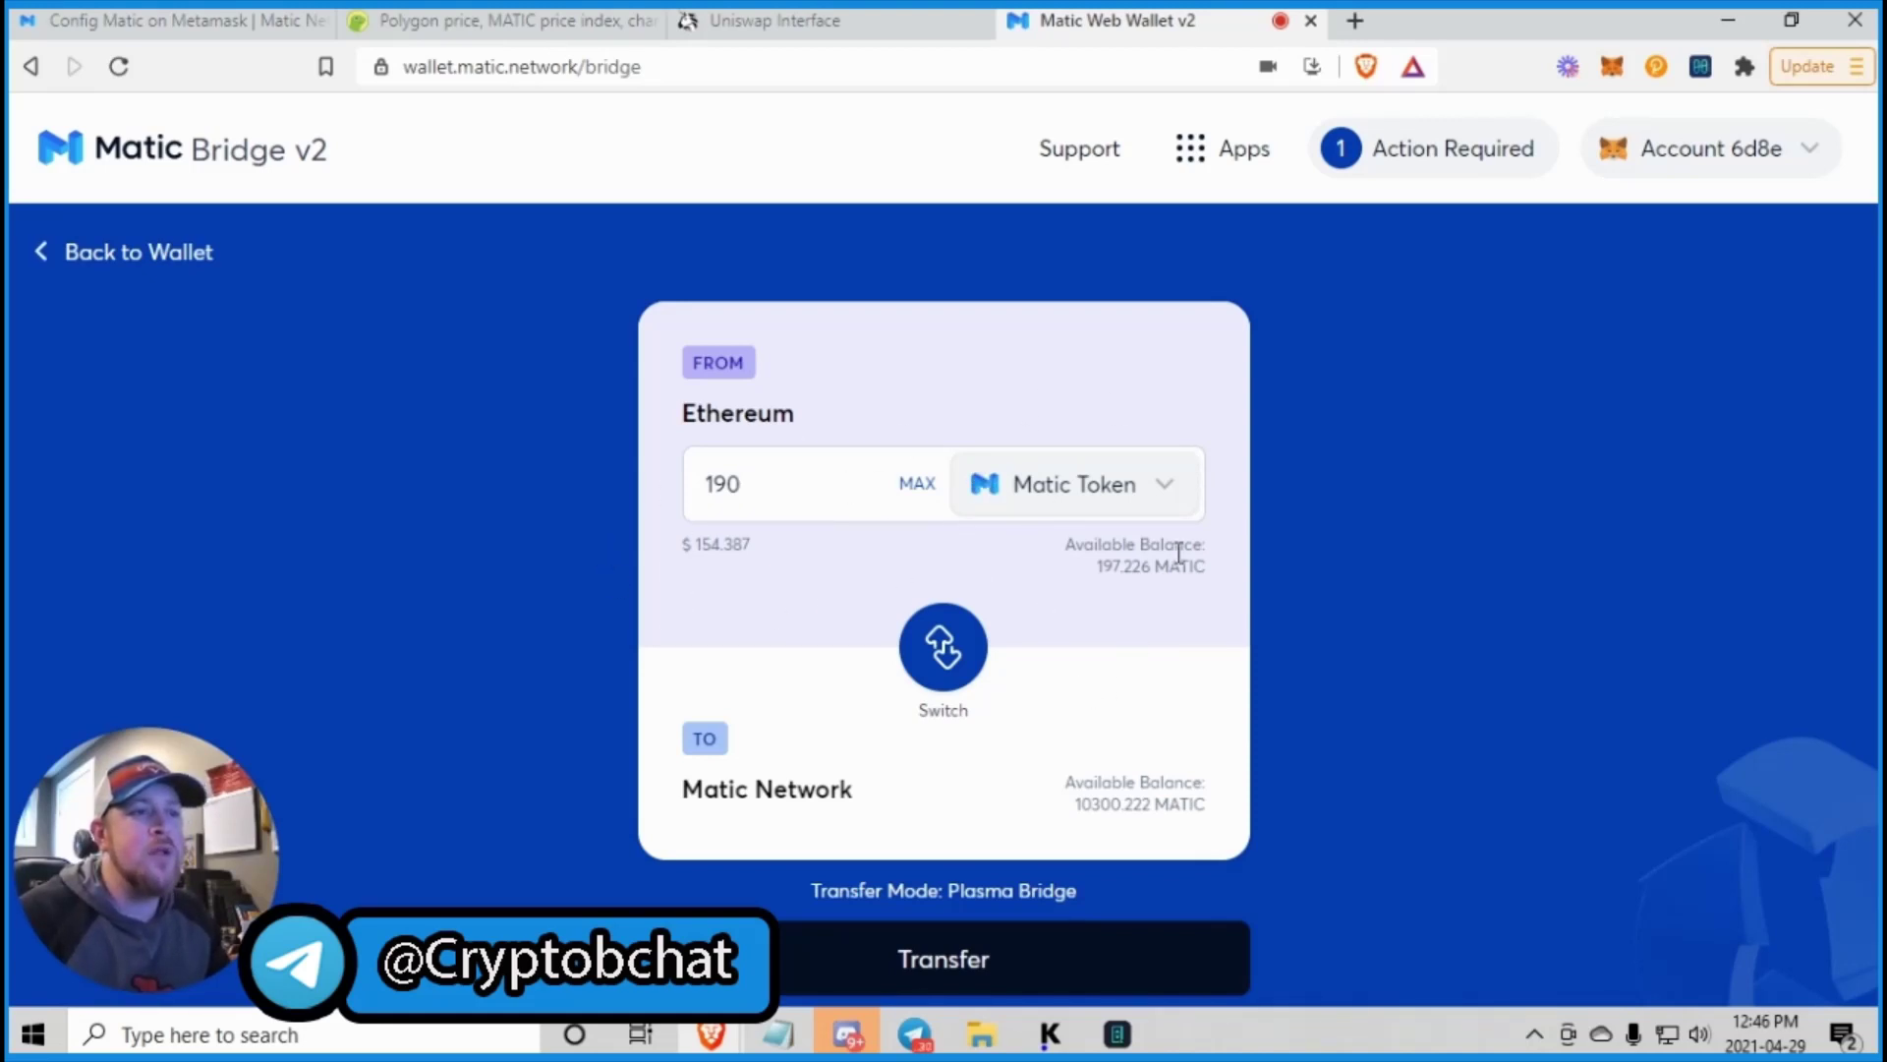
left_click(1041, 965)
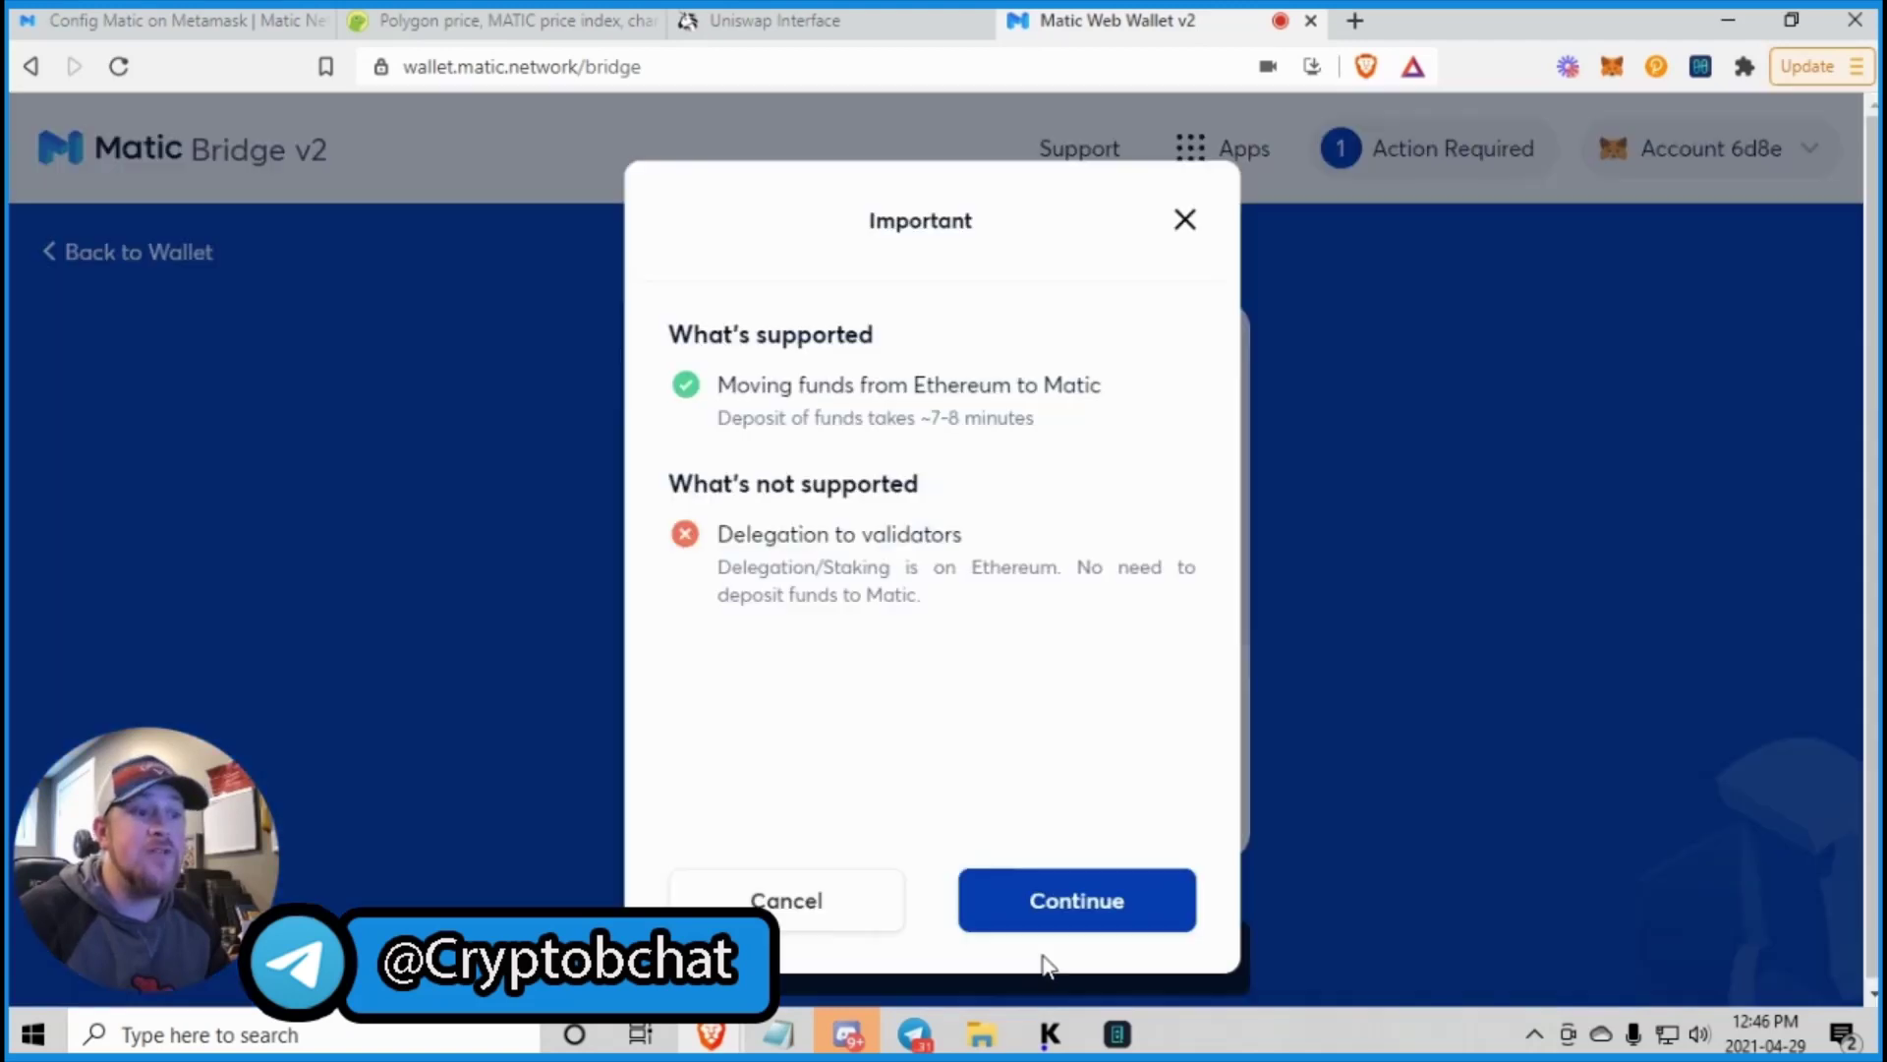
Confirm the notice, gas estimate and 190 MATIC transfer overview.
left_click(1099, 907)
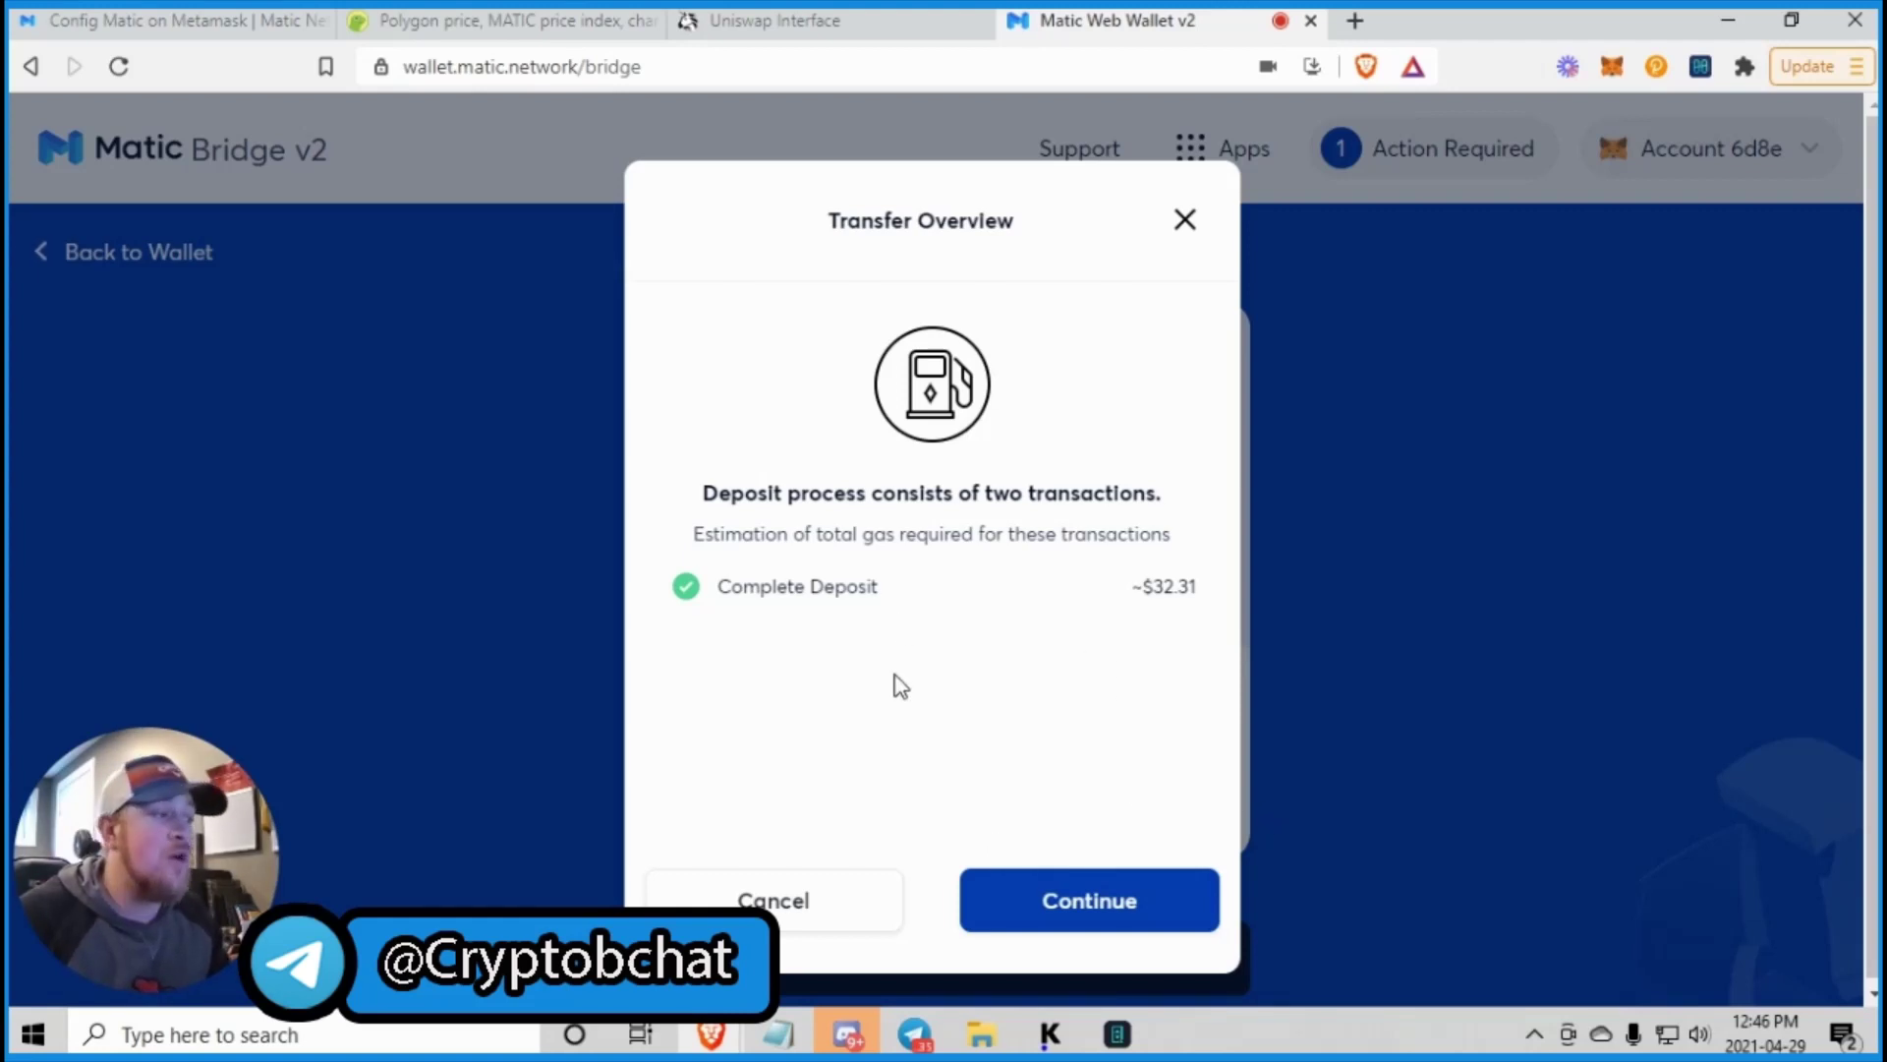
left_click(1121, 911)
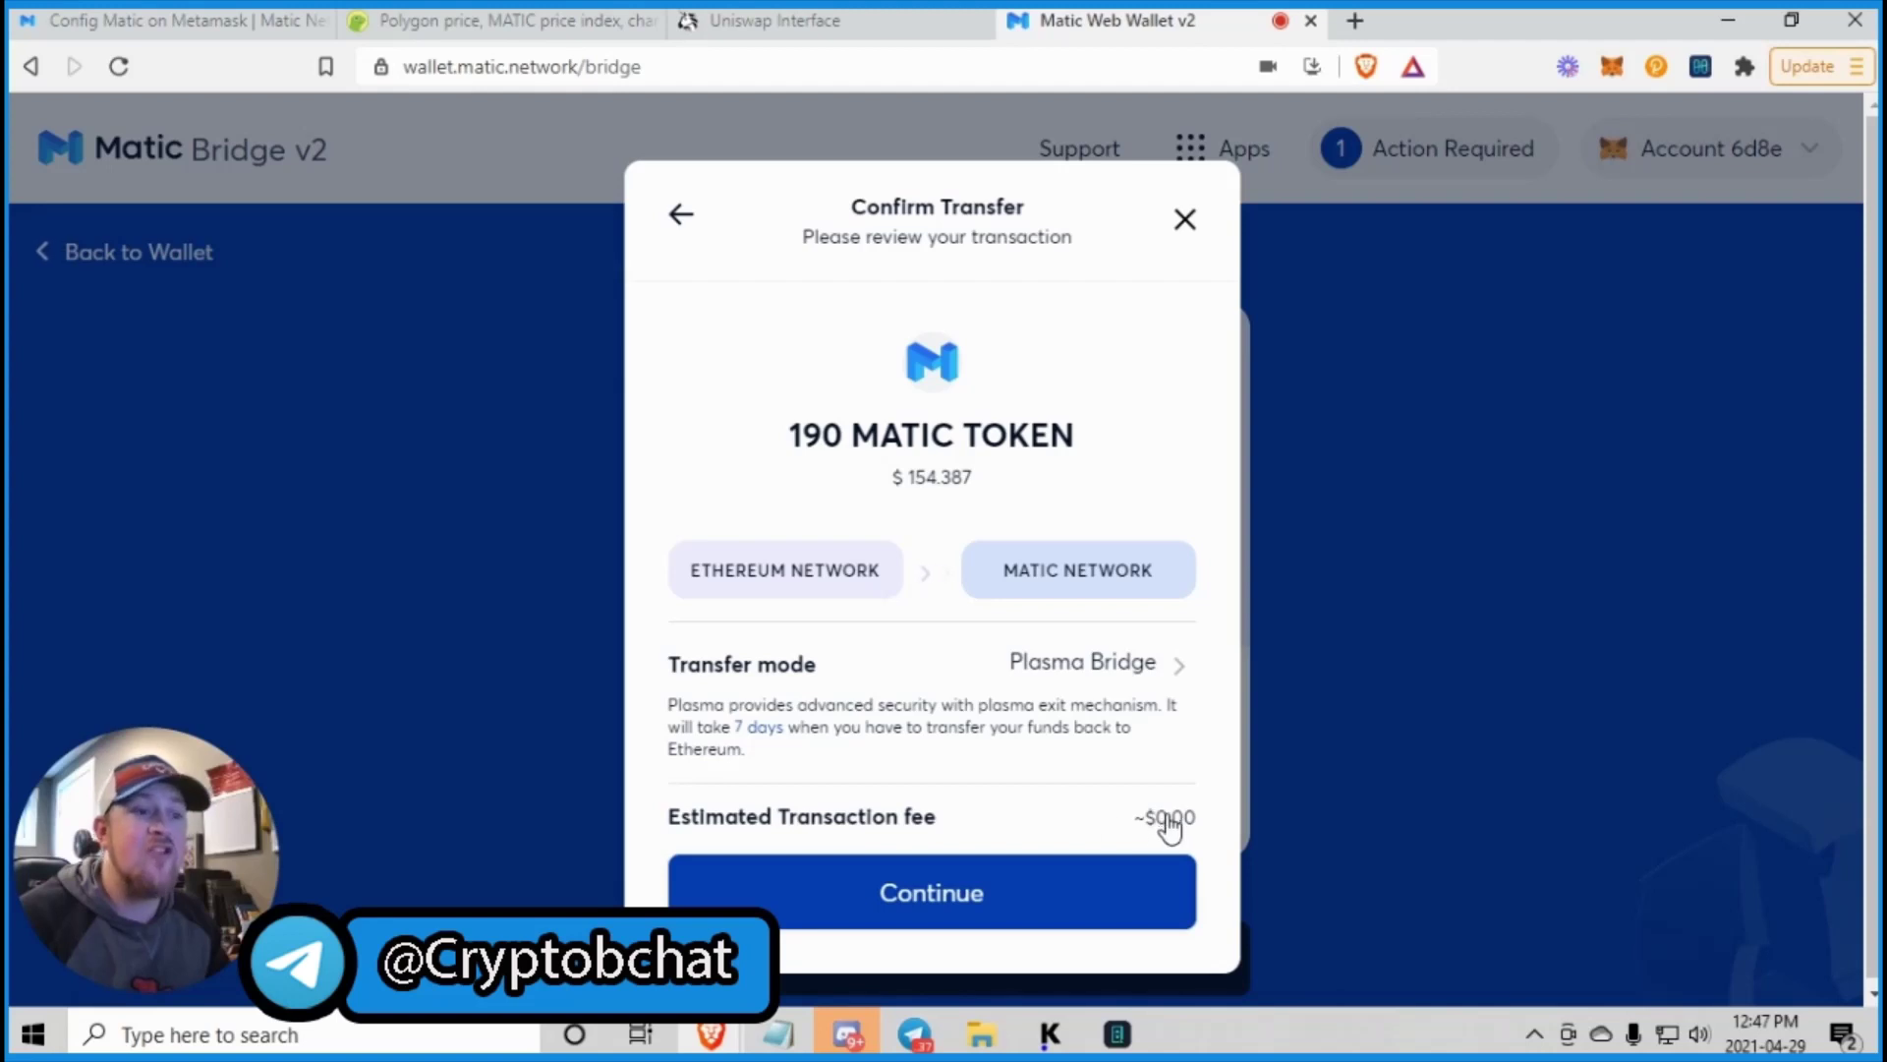
left_click(1082, 894)
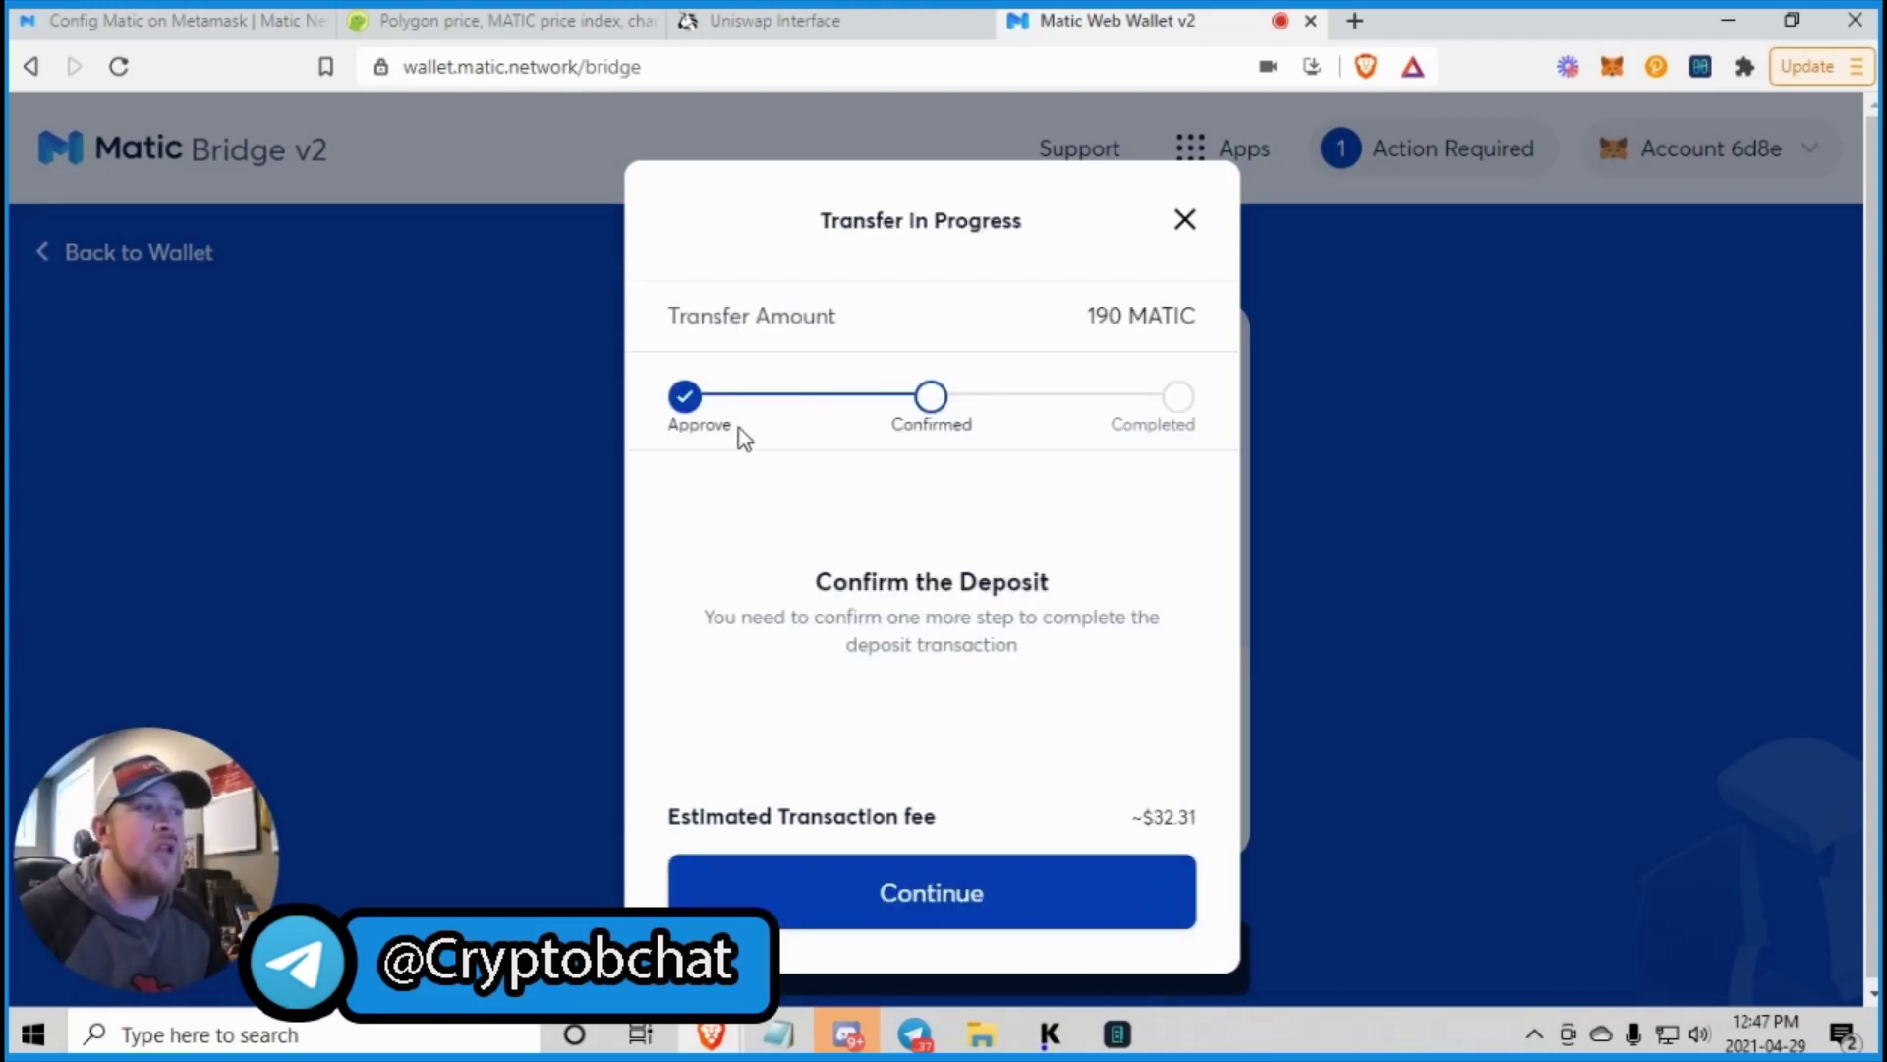
left_click(1012, 895)
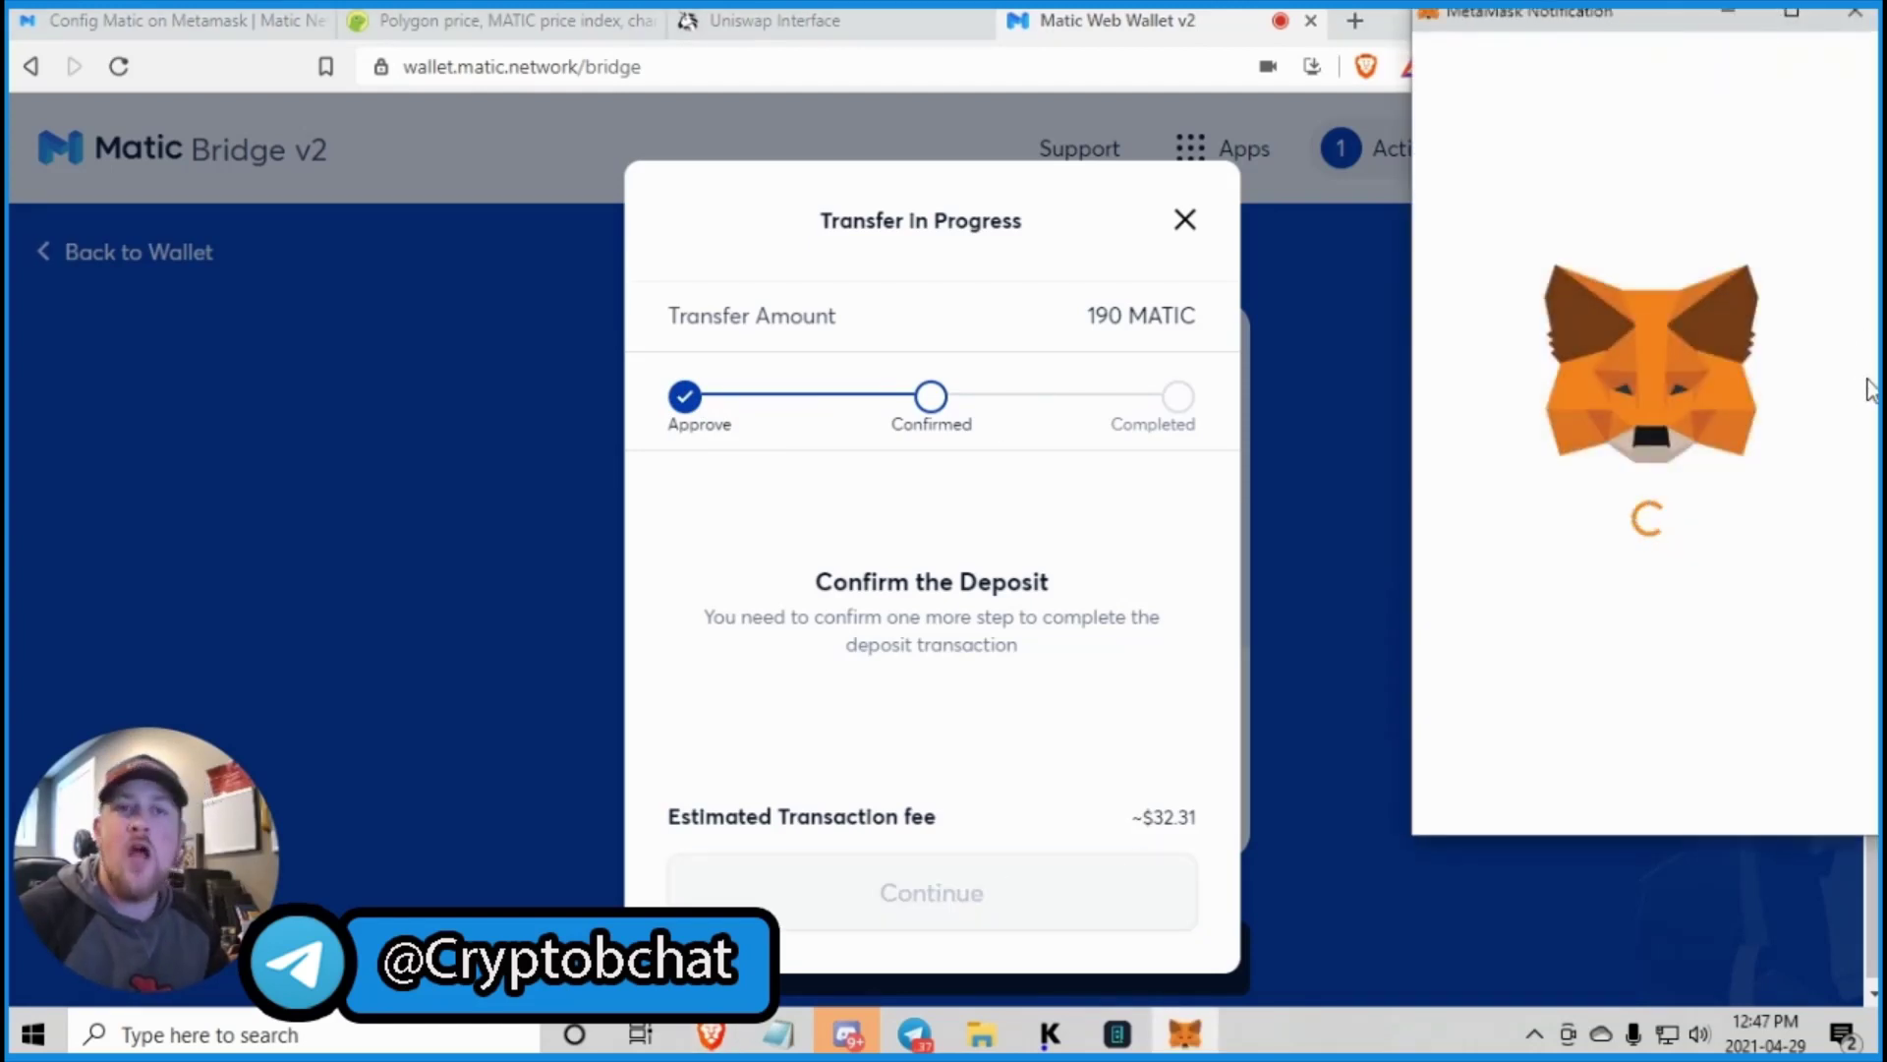
Approve the deposit in MetaMask with Fast gas, then go back to the wallet.
left_click(1832, 401)
left_click(1818, 362)
left_click(1769, 792)
left_click(1781, 787)
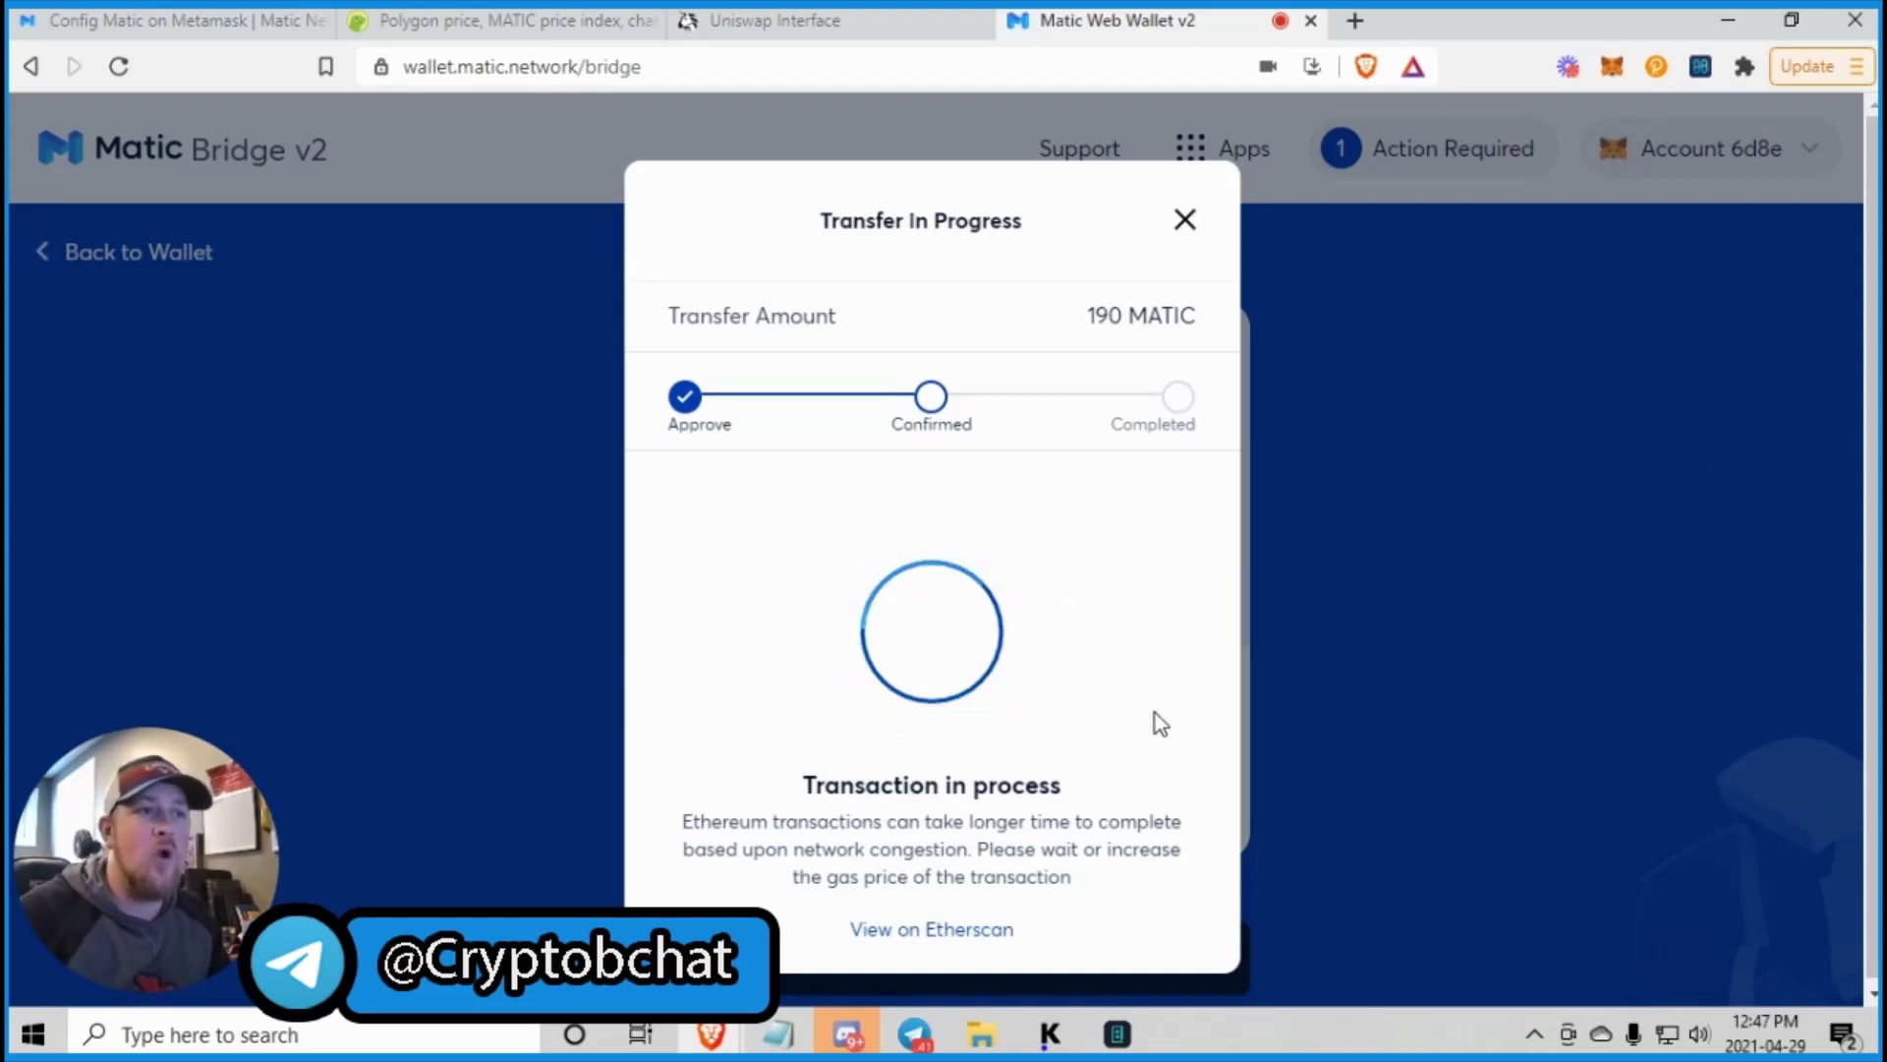
left_click(1186, 221)
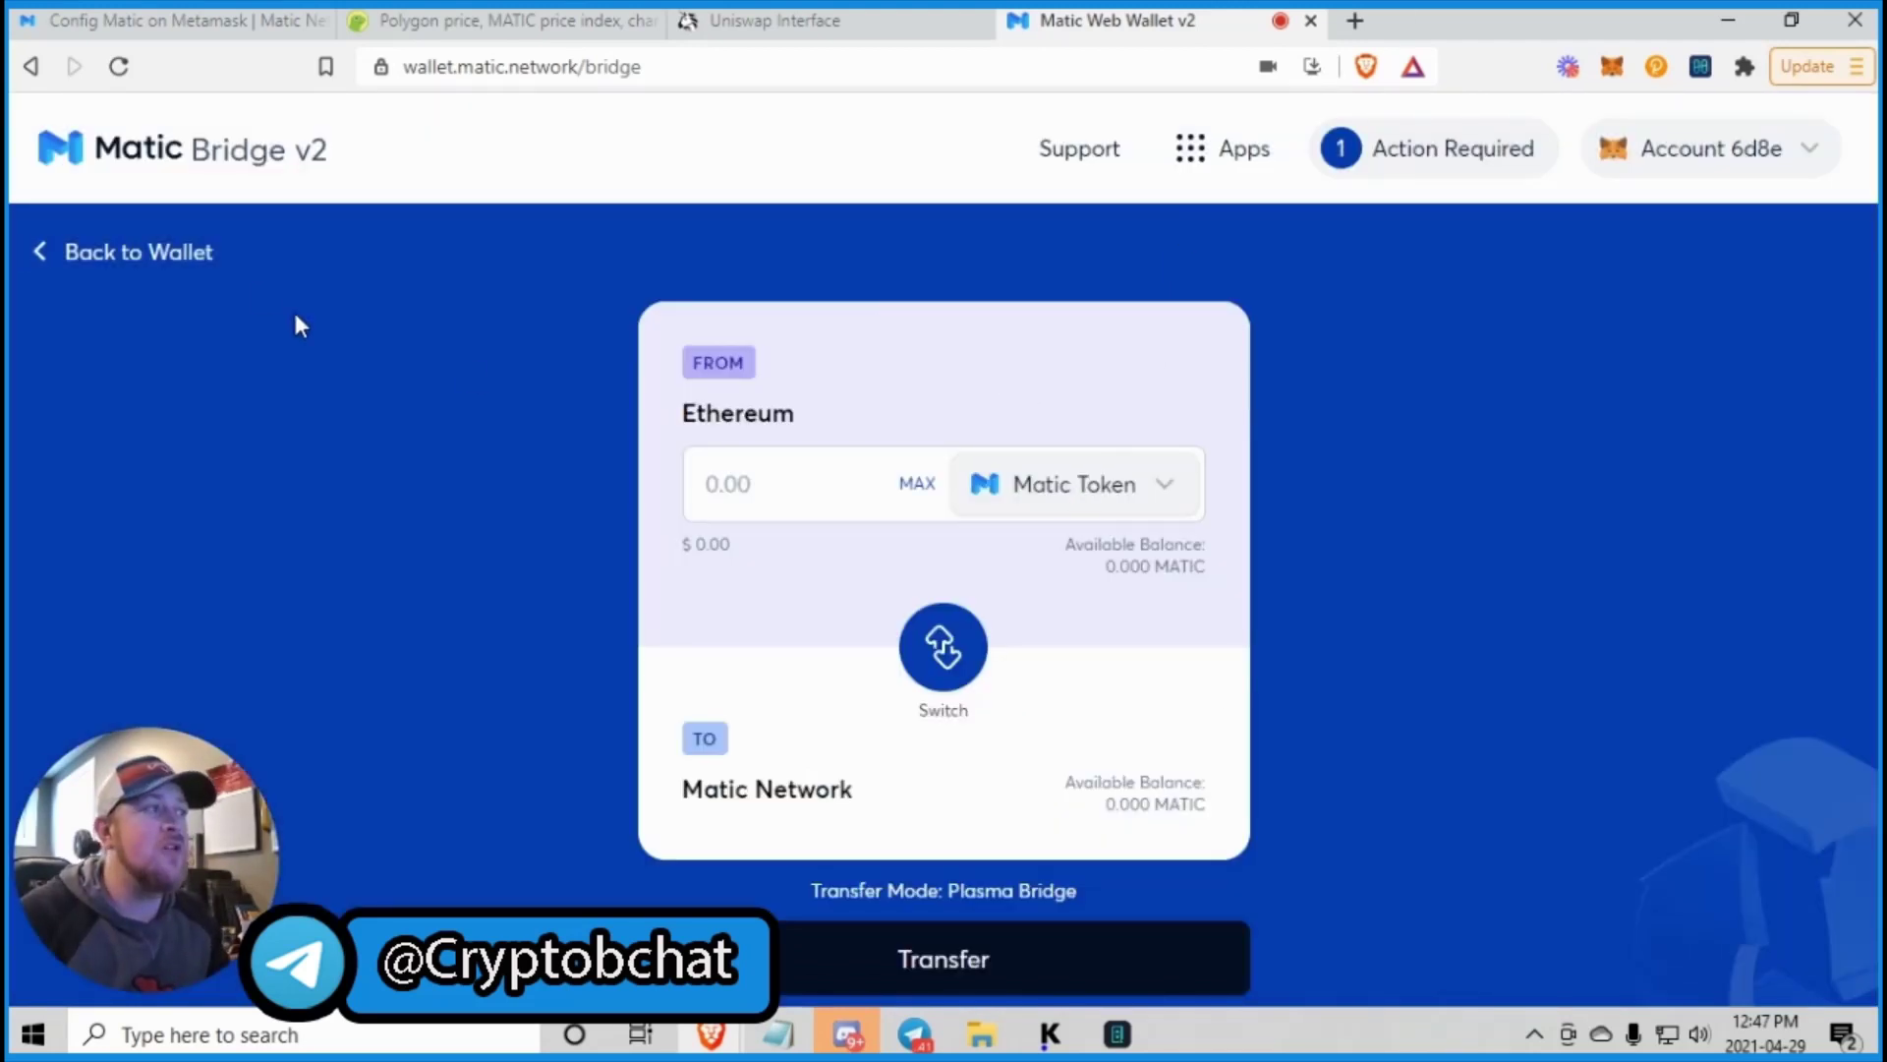
left_click(150, 258)
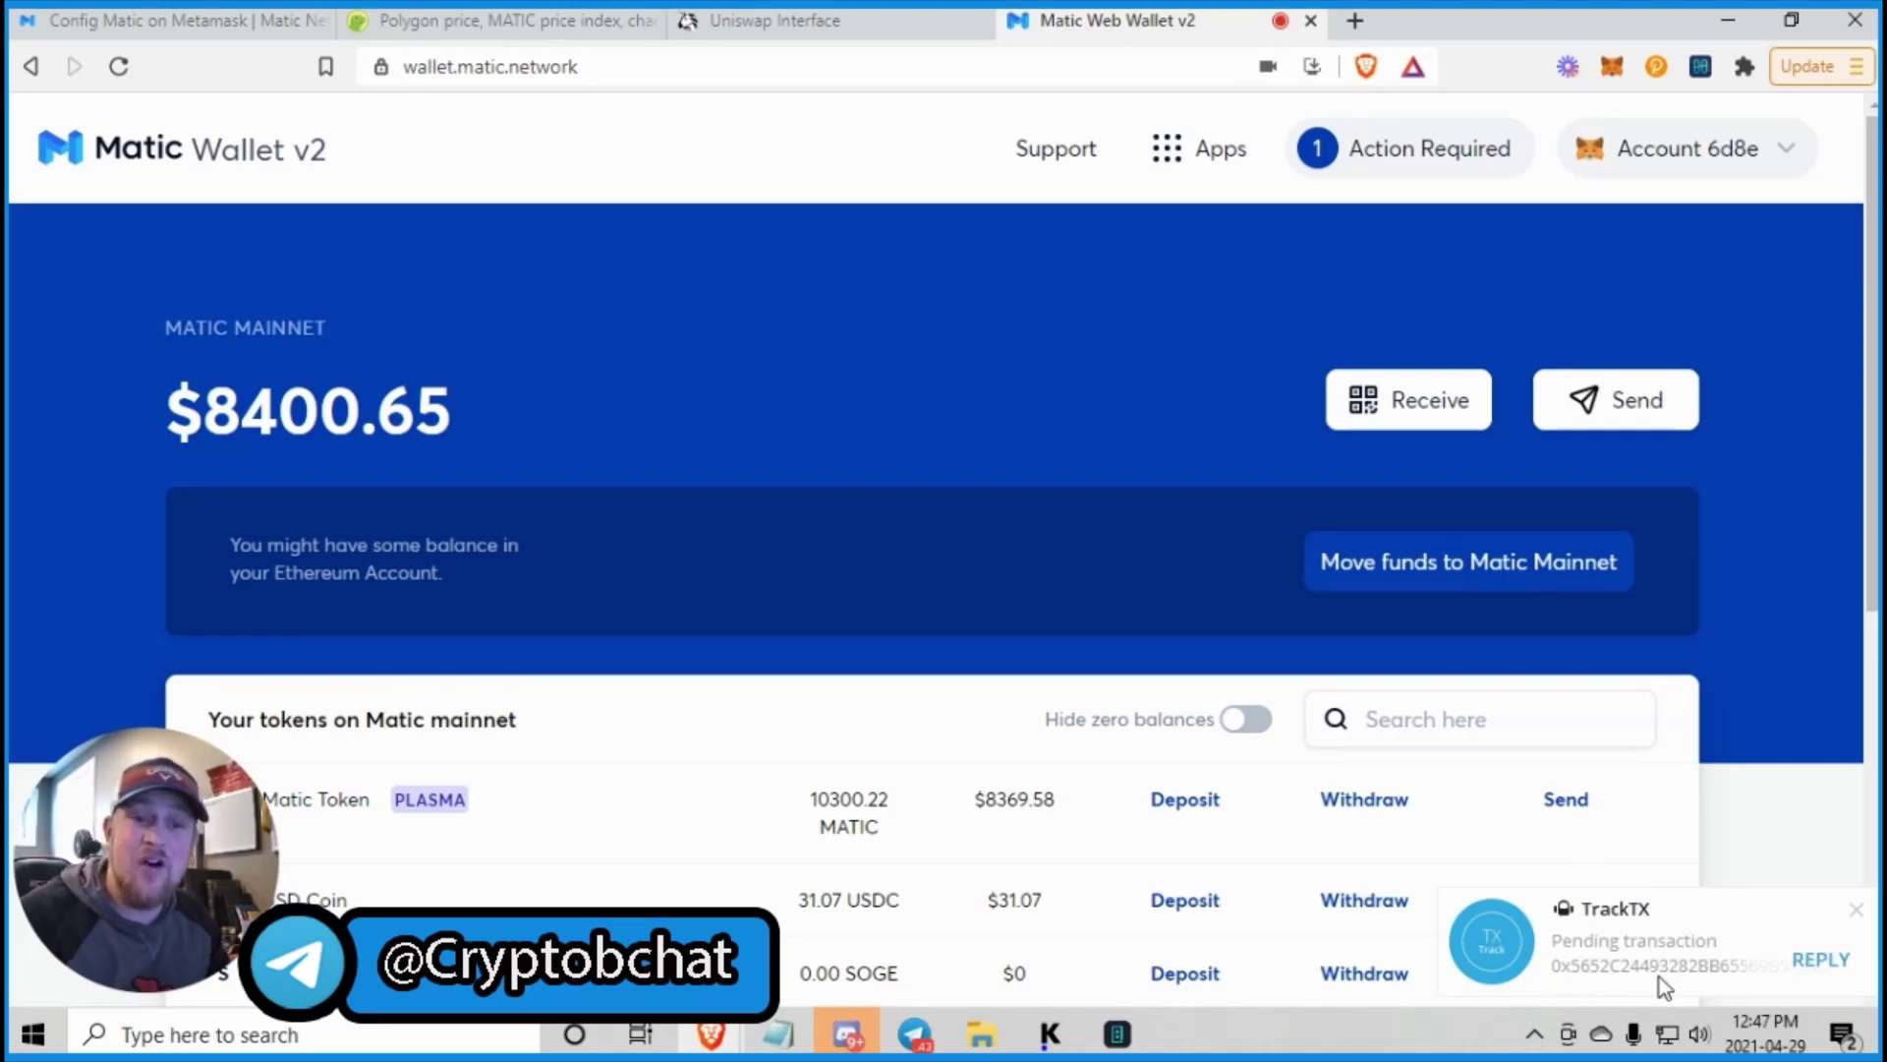
Close the TrackTX notice and scroll through the mainnet tokens, including the 10300.22 MATIC holding.
left_click(1854, 911)
scroll(757, 563, "down", 3)
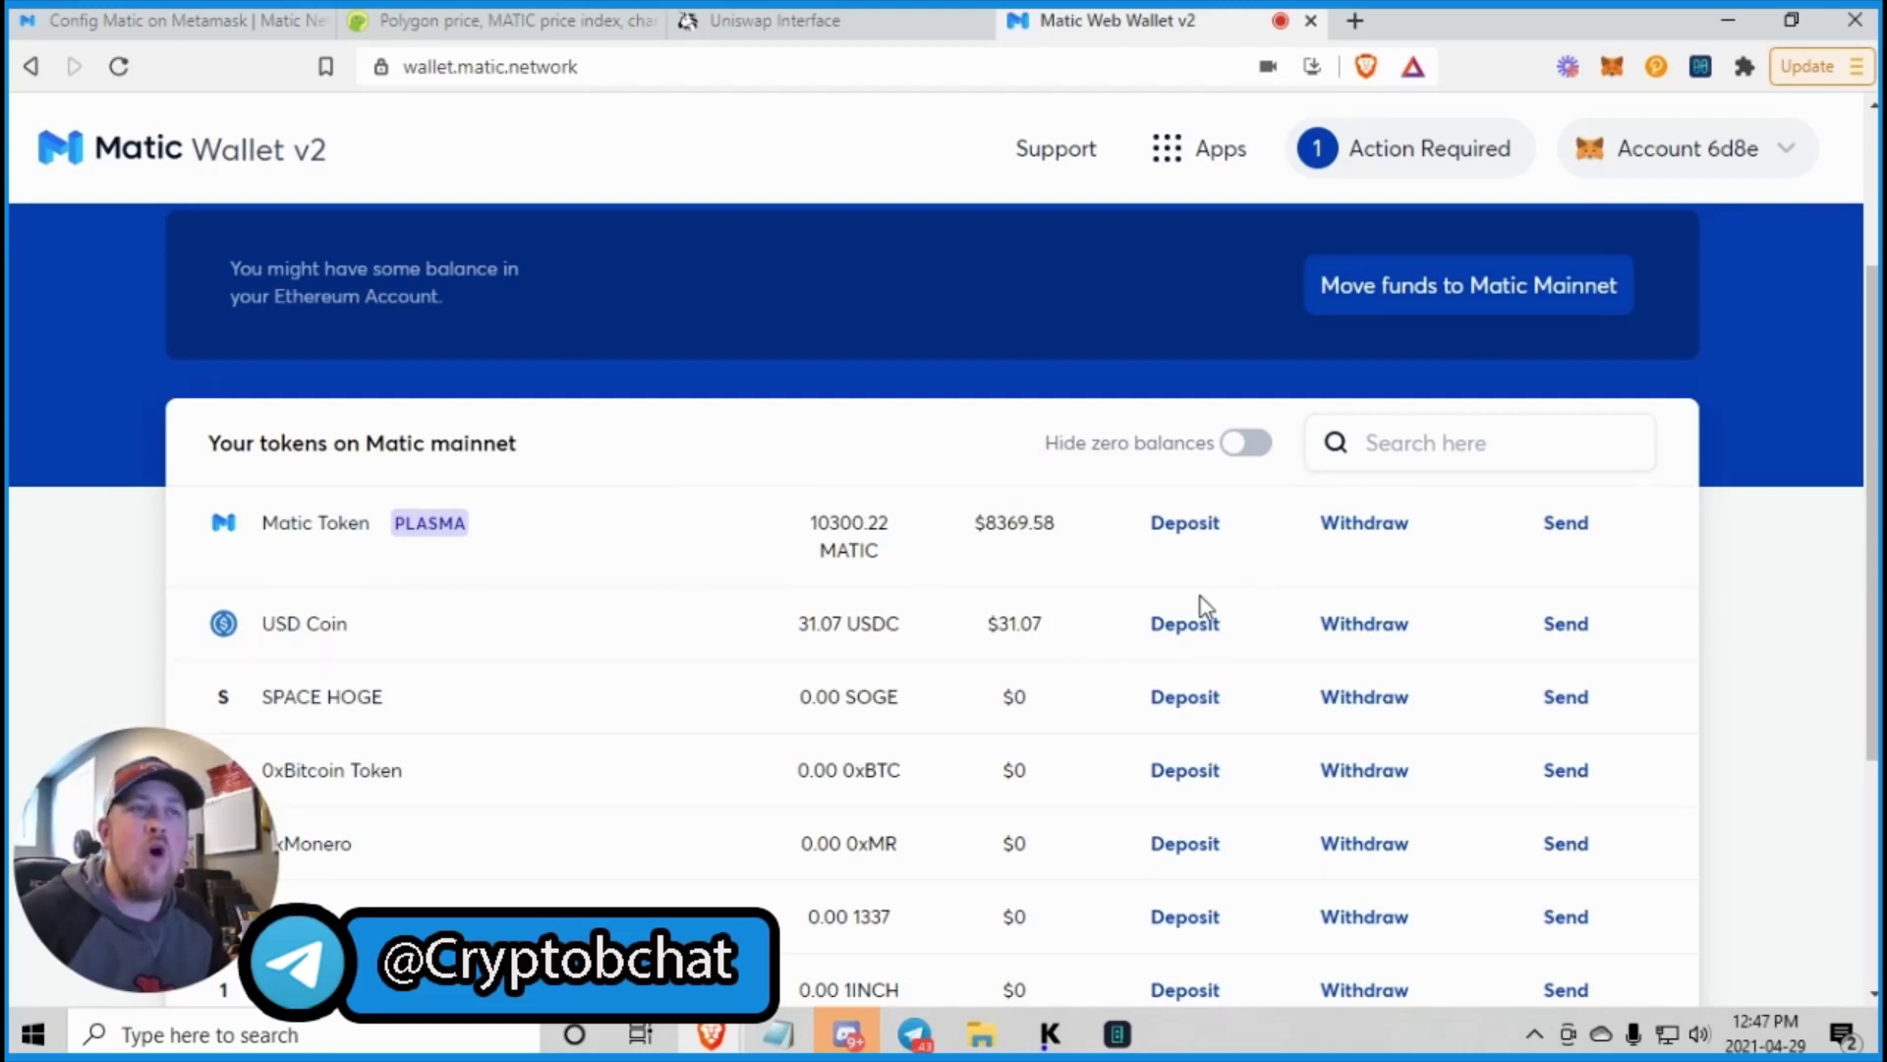
scroll(1179, 609, "up", 3)
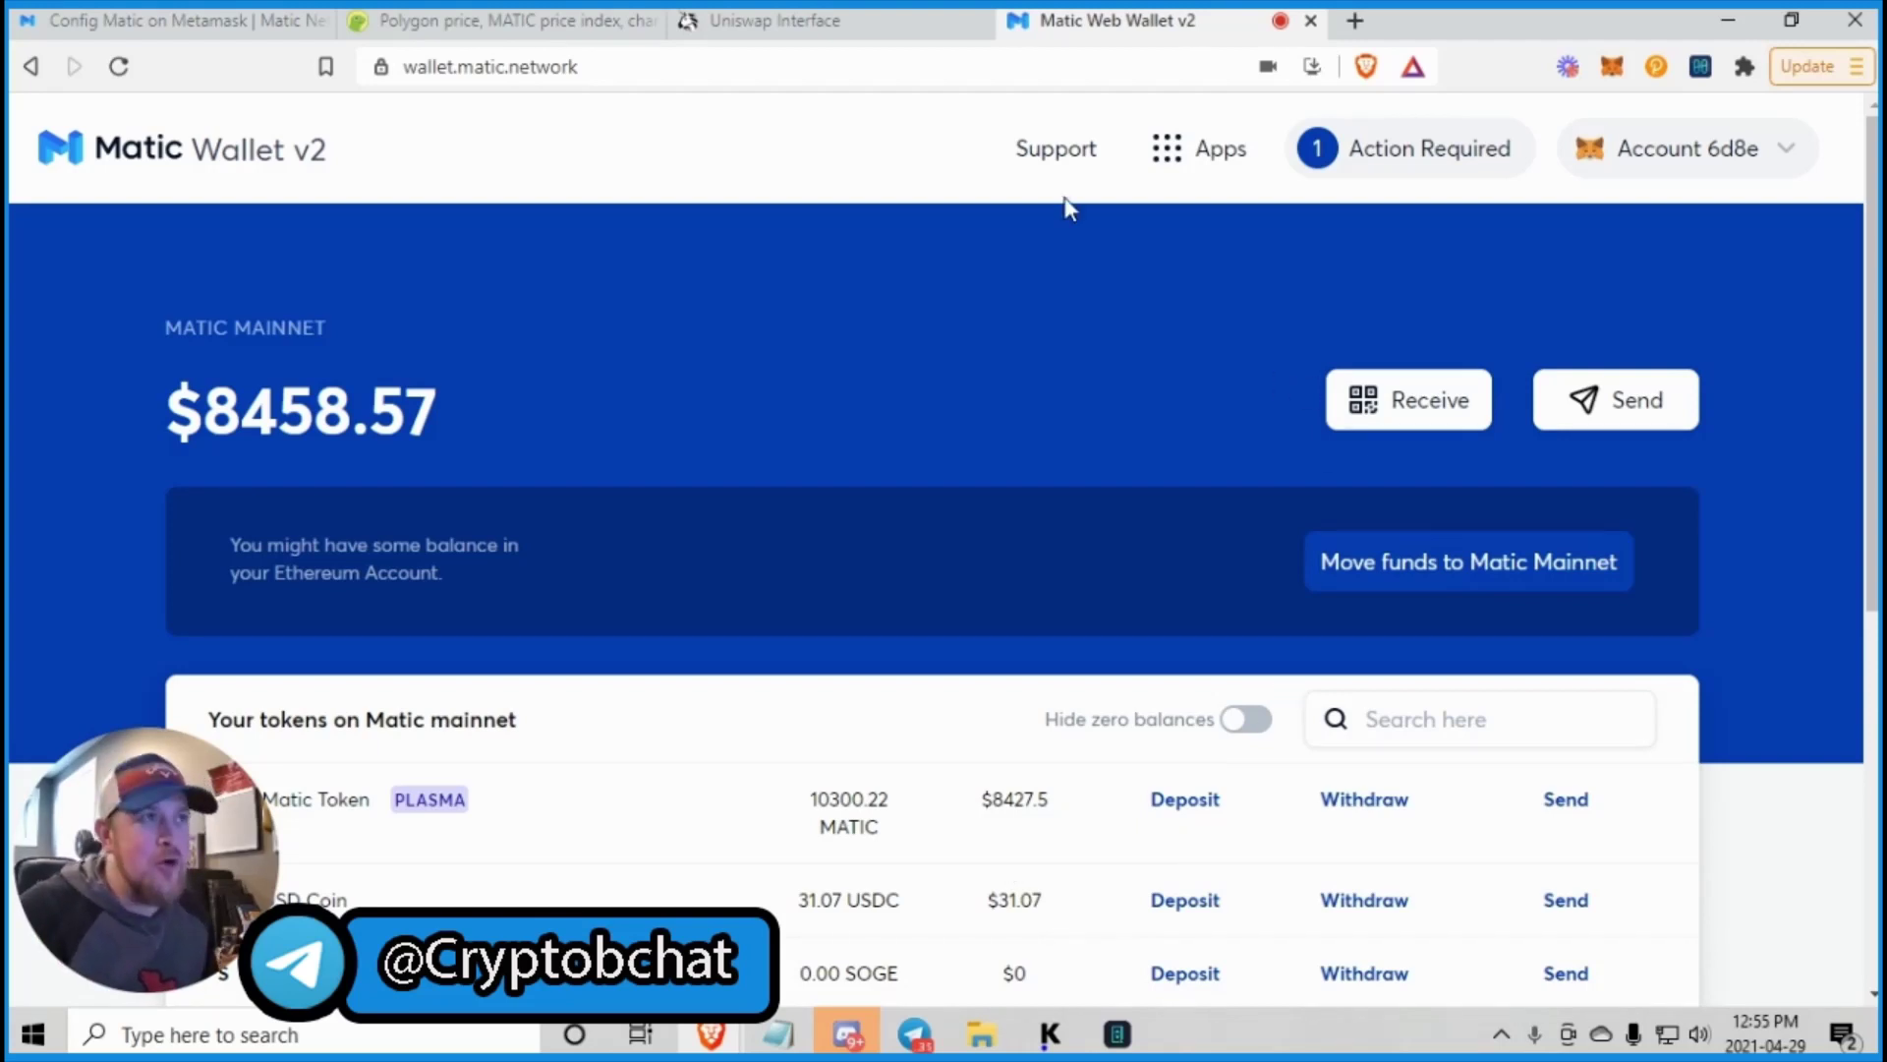
Load the QuickSwap swap page from the address bar.
left_click(900, 21)
left_click(841, 77)
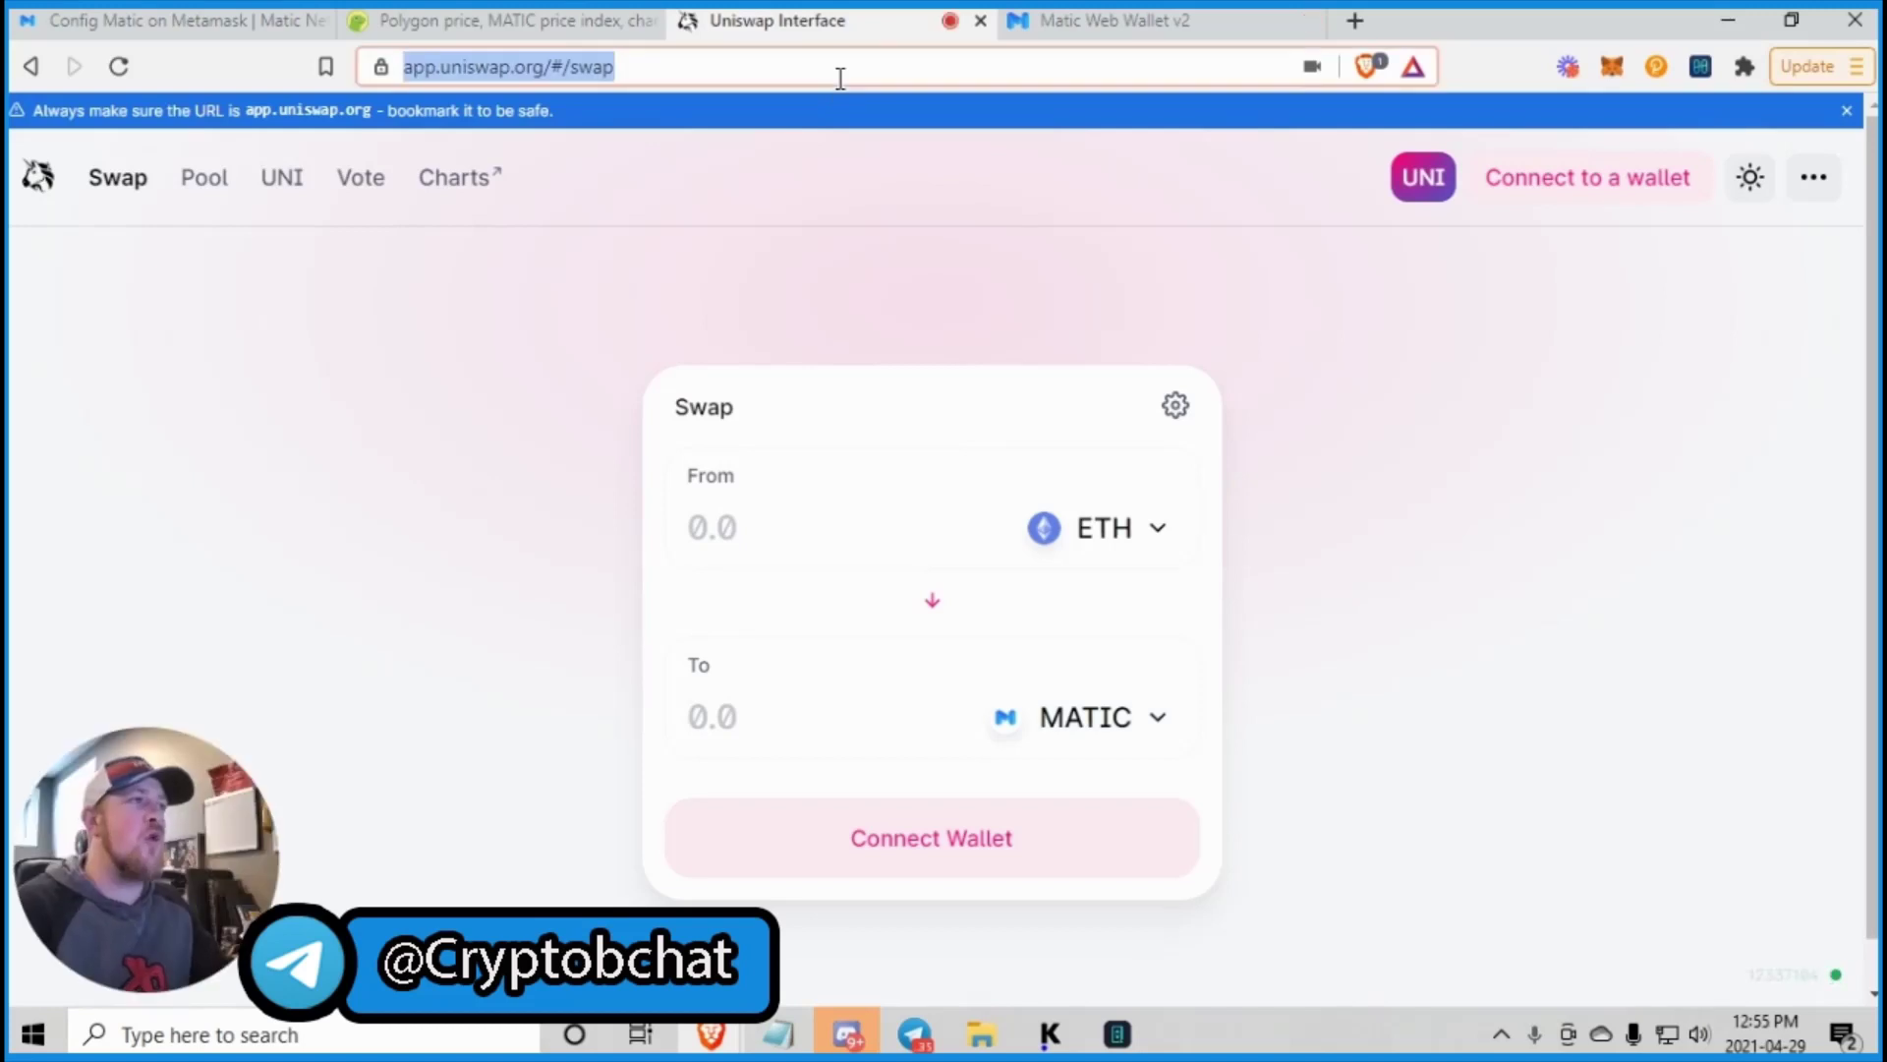
type("quick")
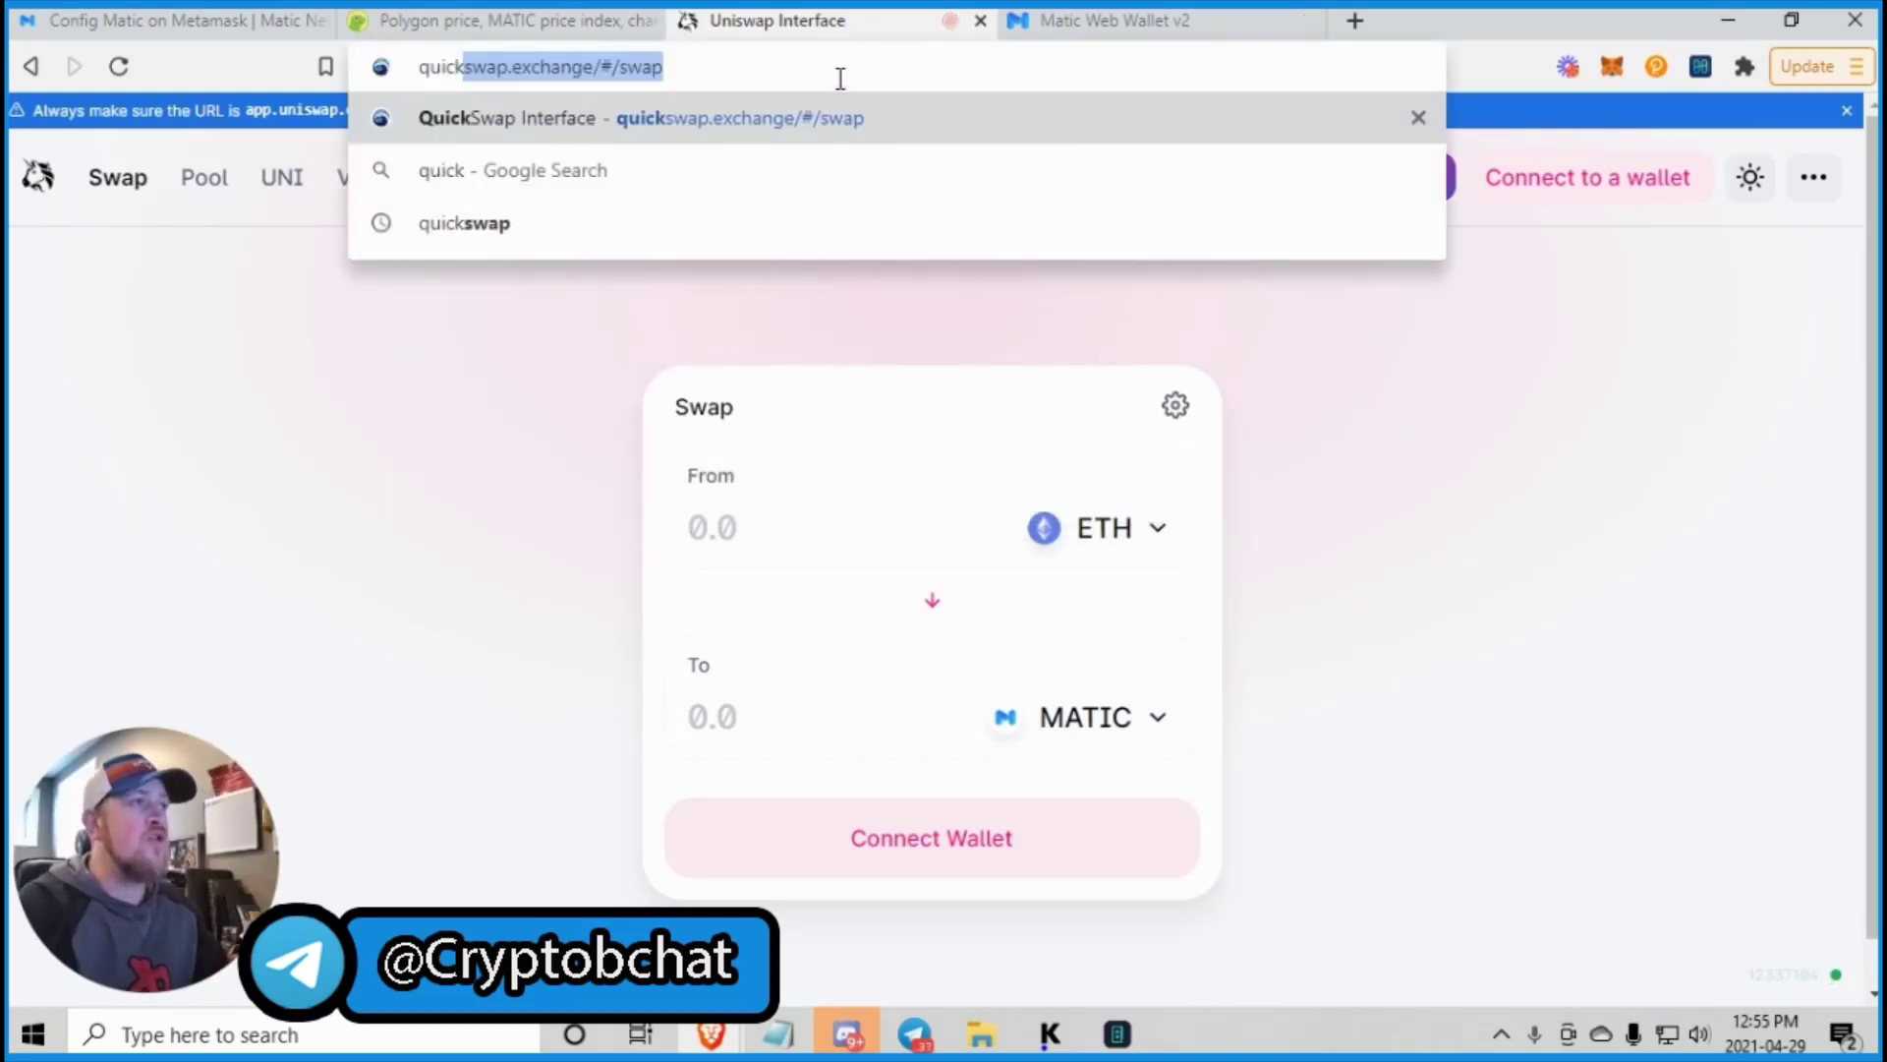
key("Return")
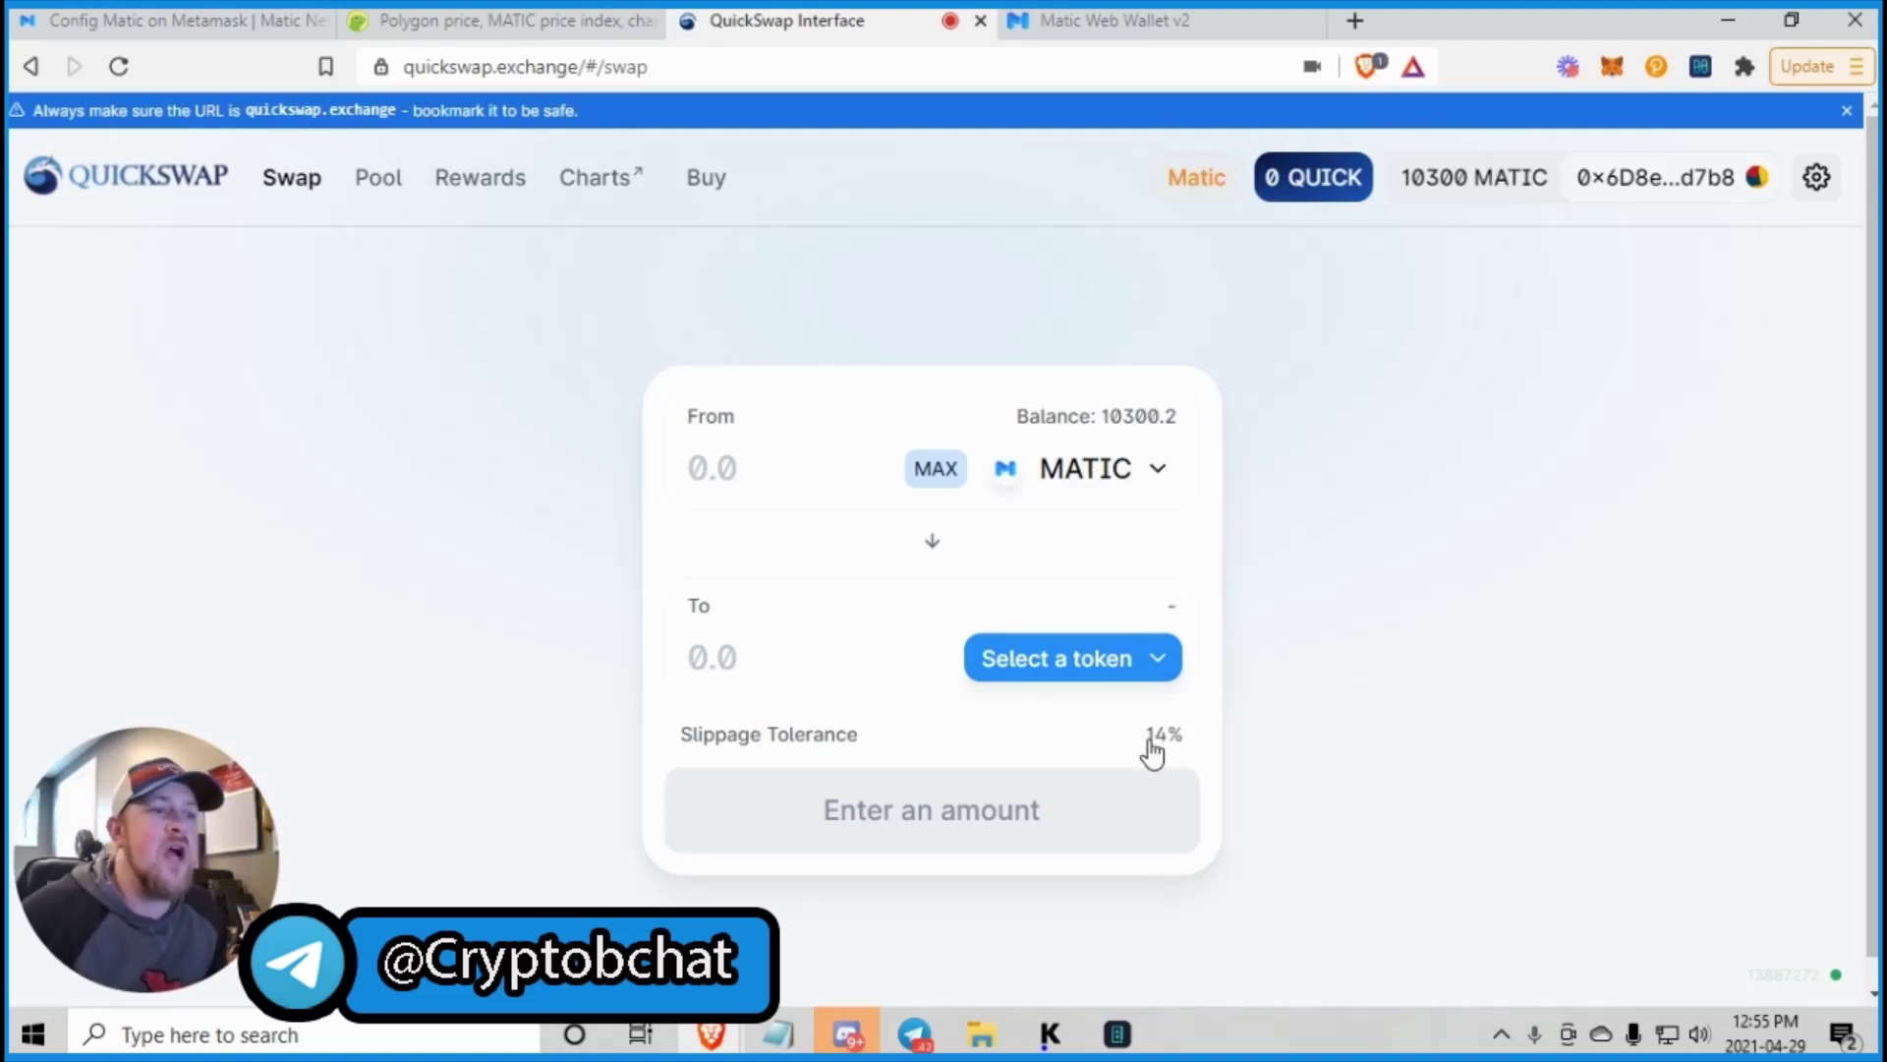
Lower the slippage tolerance to 12% in transaction settings.
left_click(1816, 179)
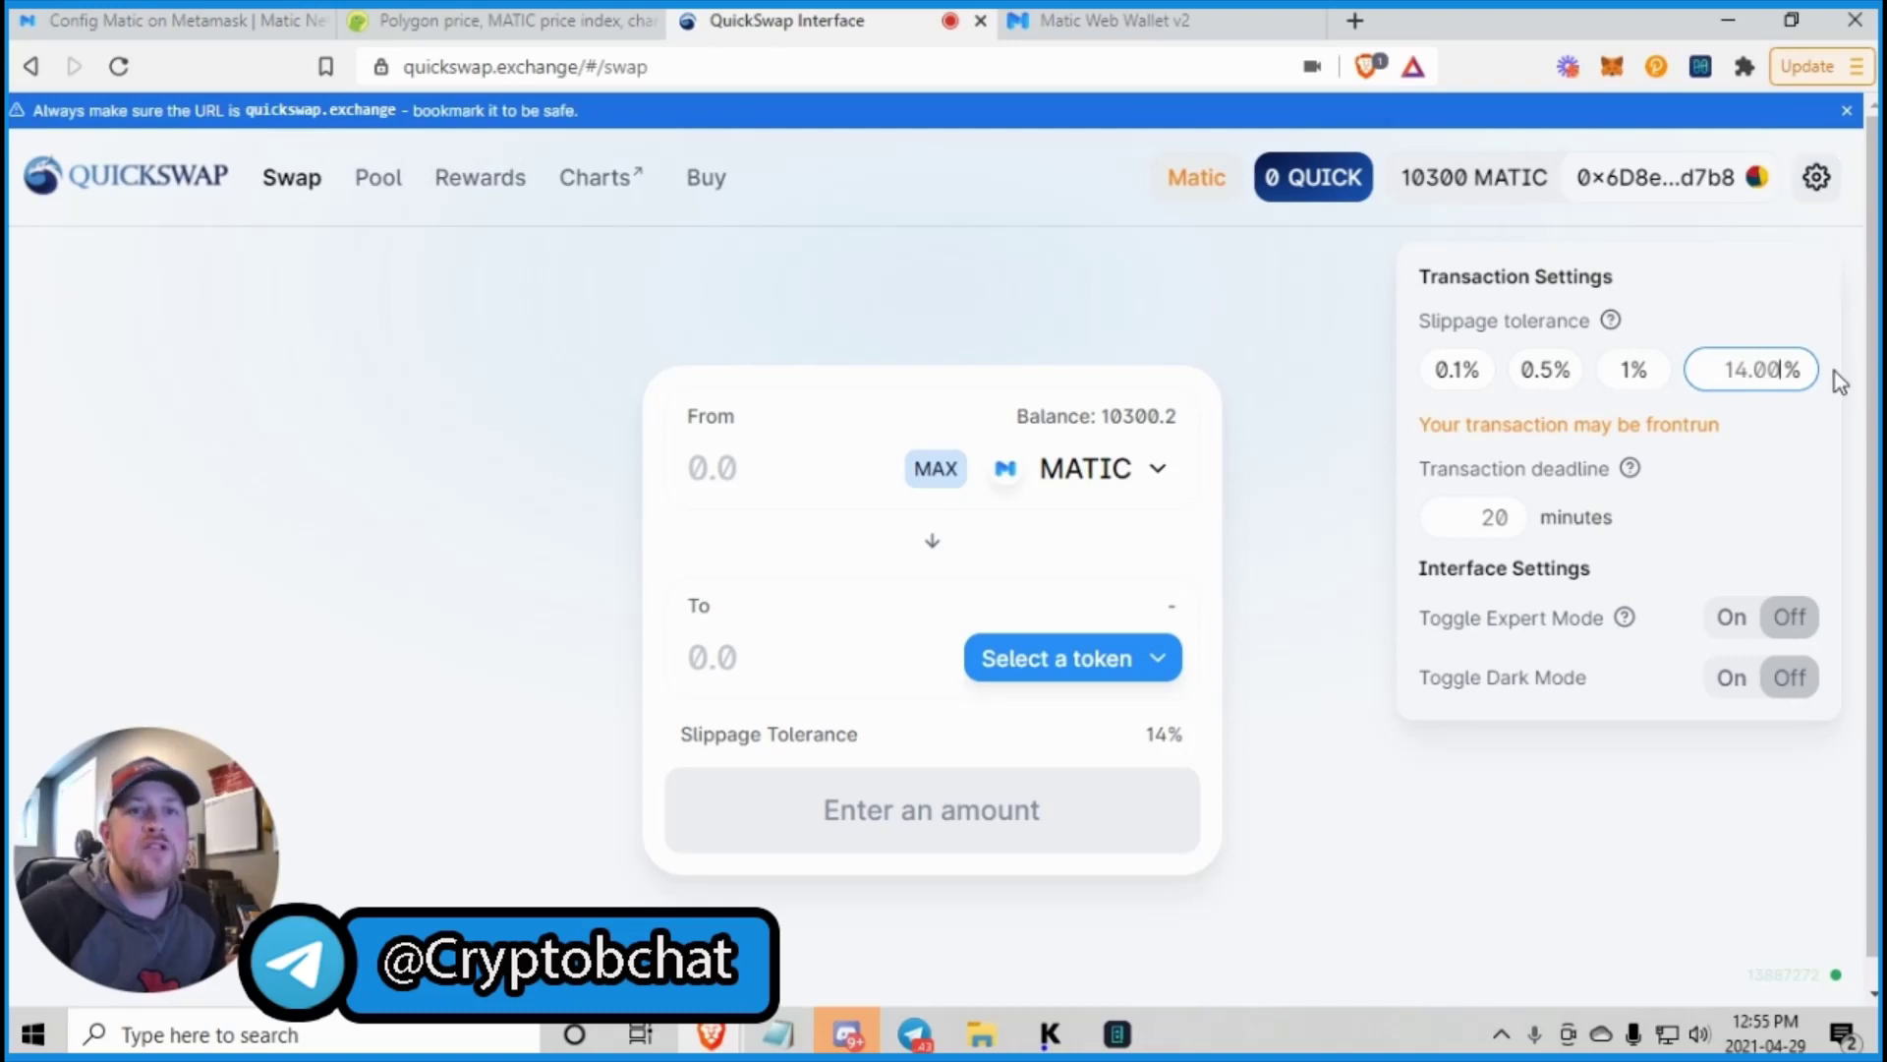
type("12")
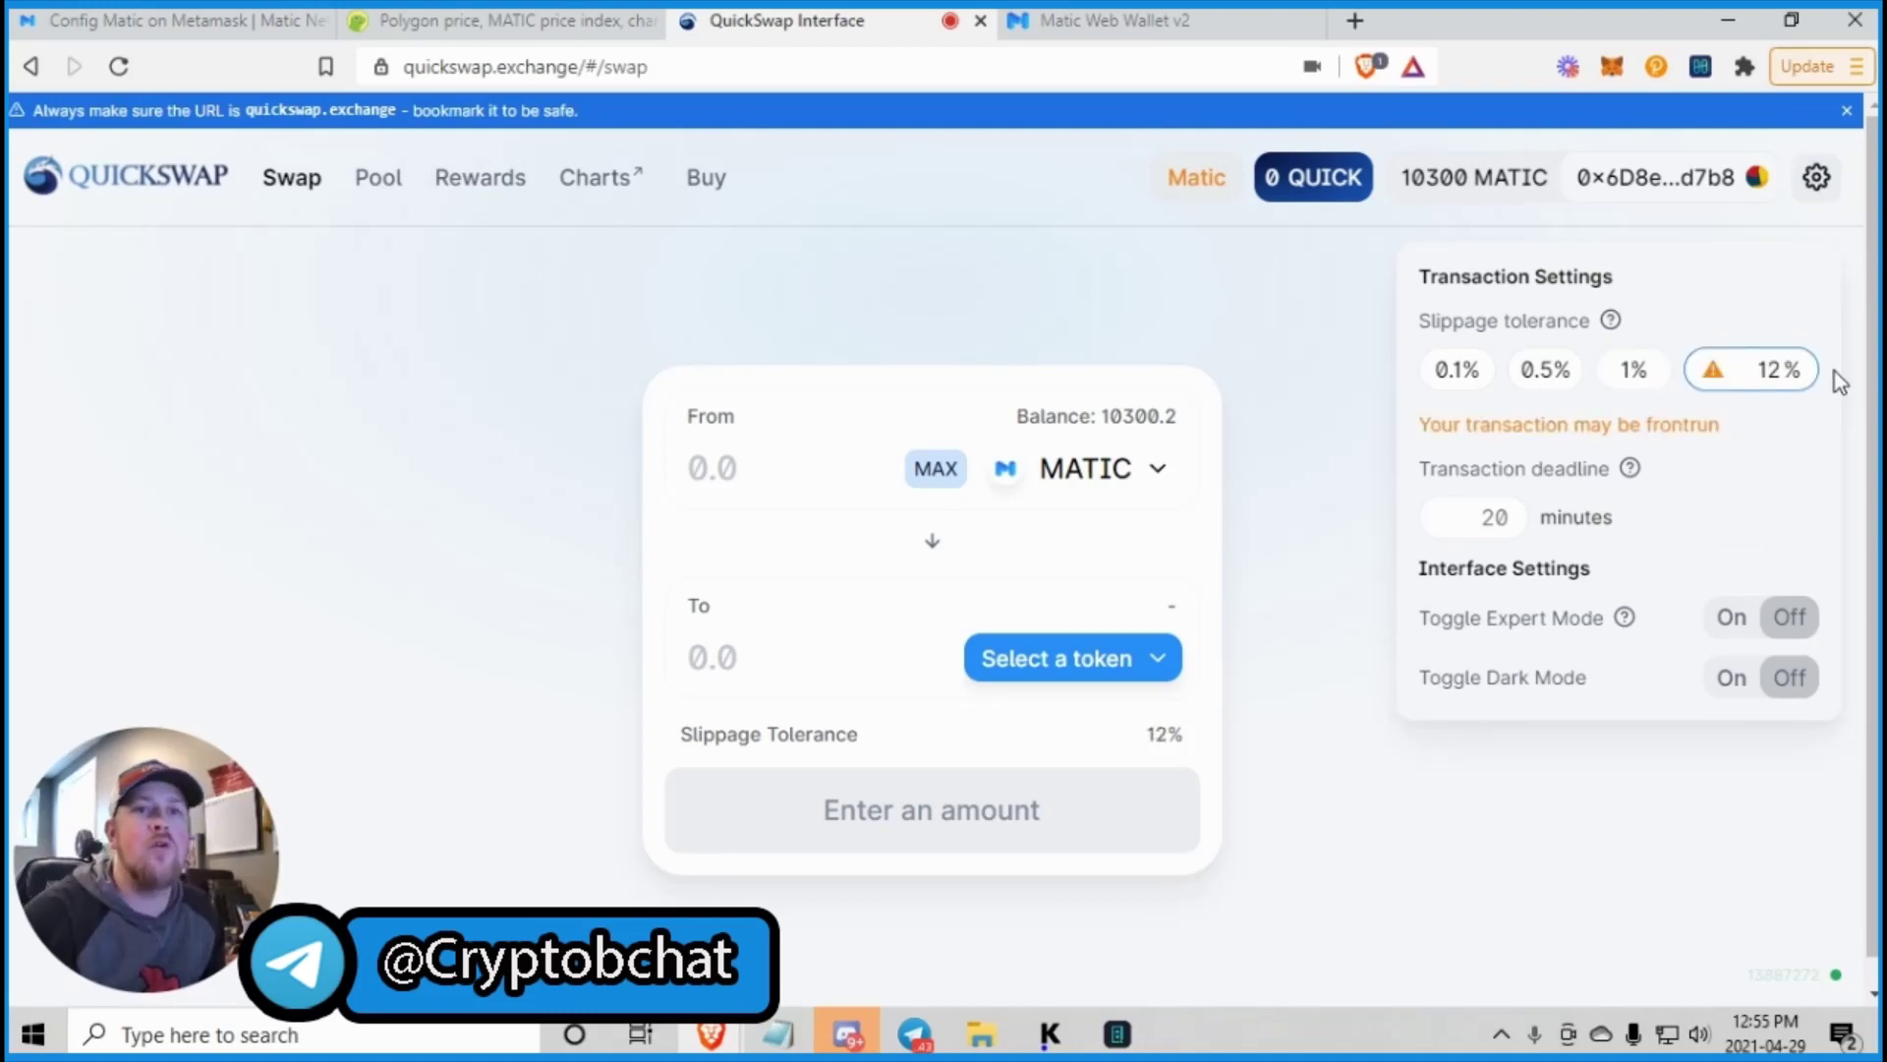
left_click(1283, 491)
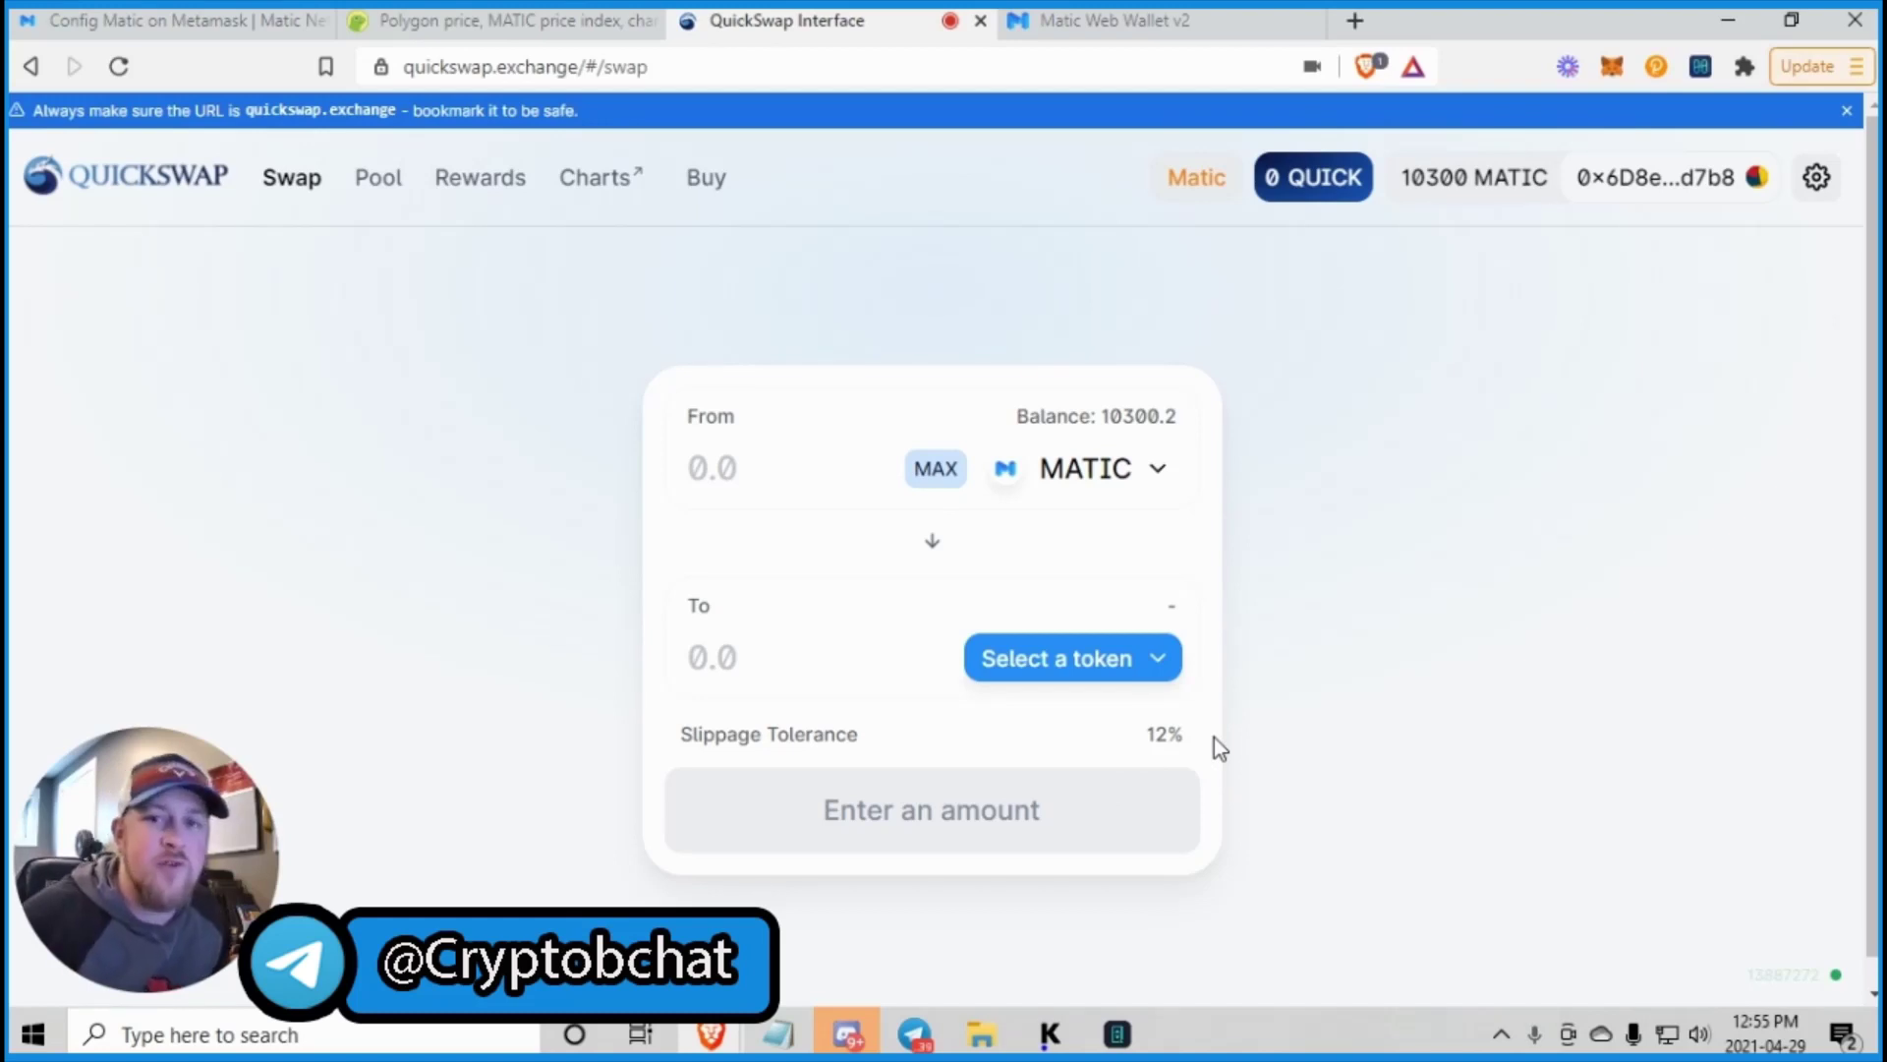
Select PolyMoon as the token to receive and enter 500 MATIC.
left_click(1125, 669)
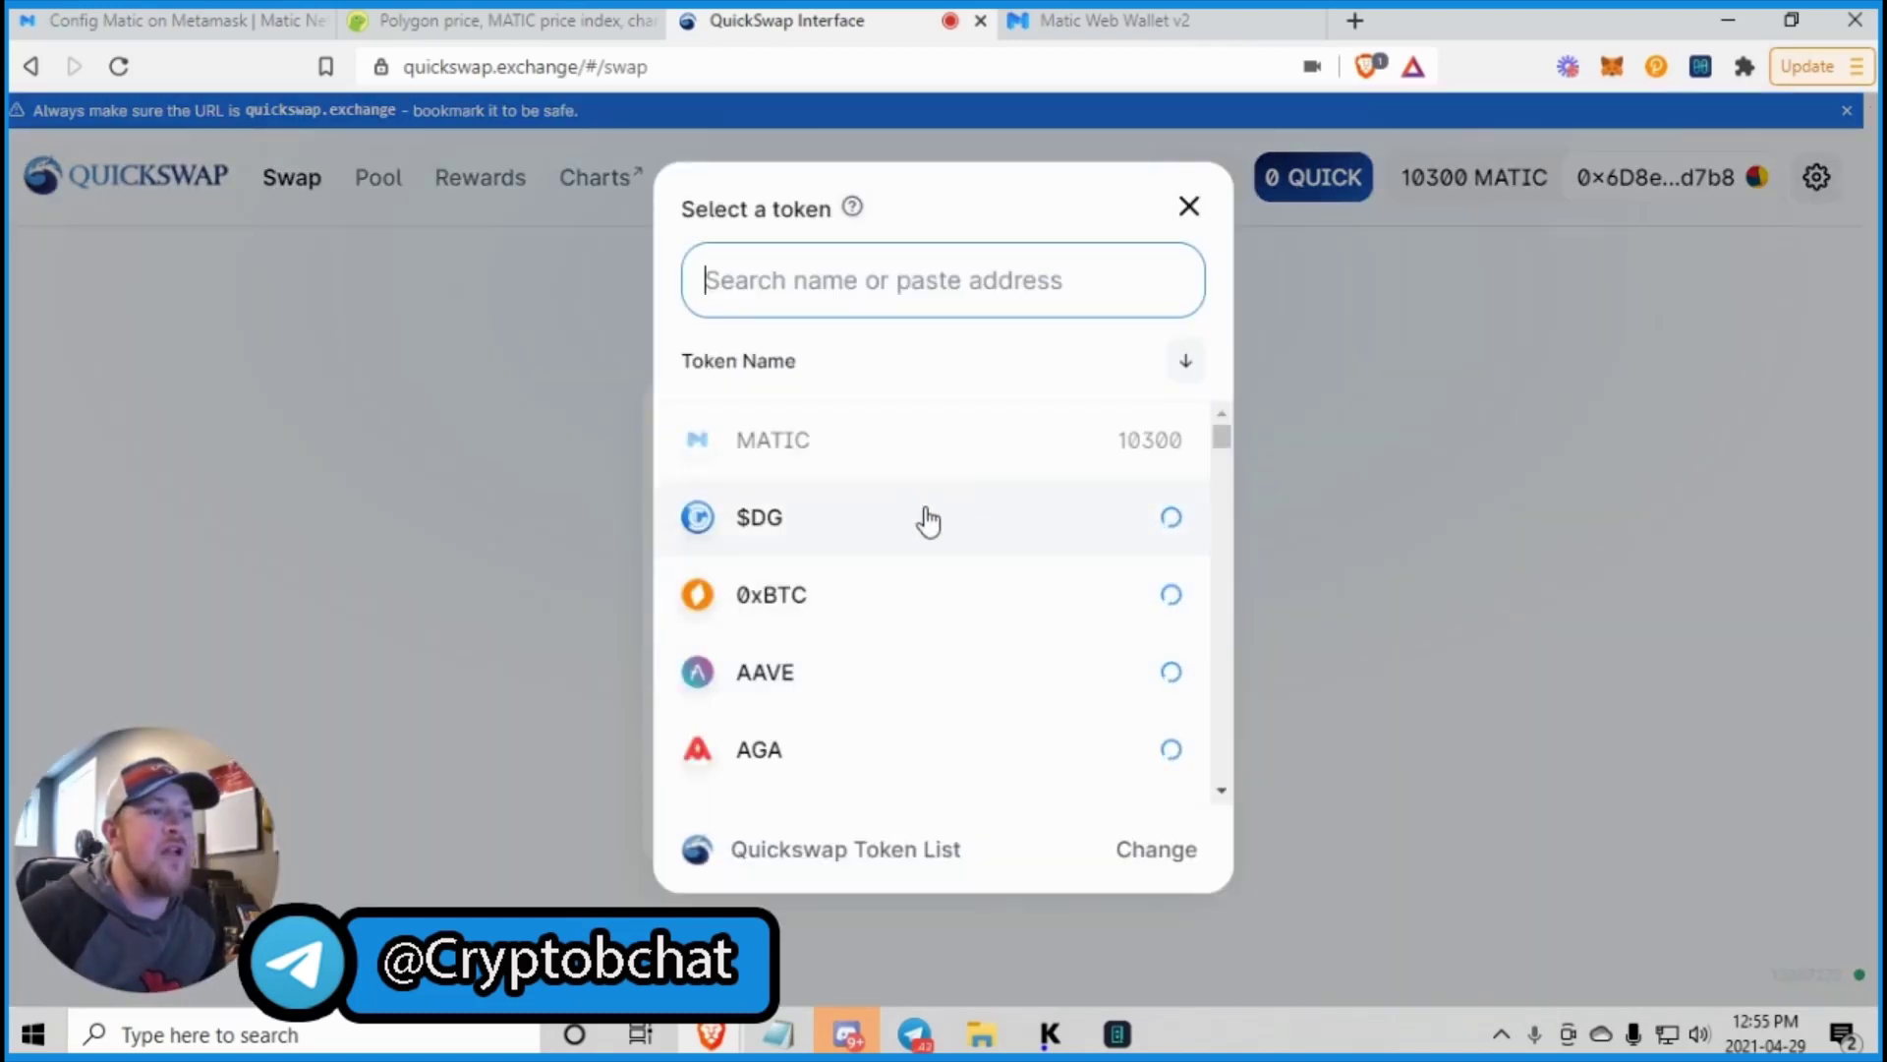
left_click(809, 527)
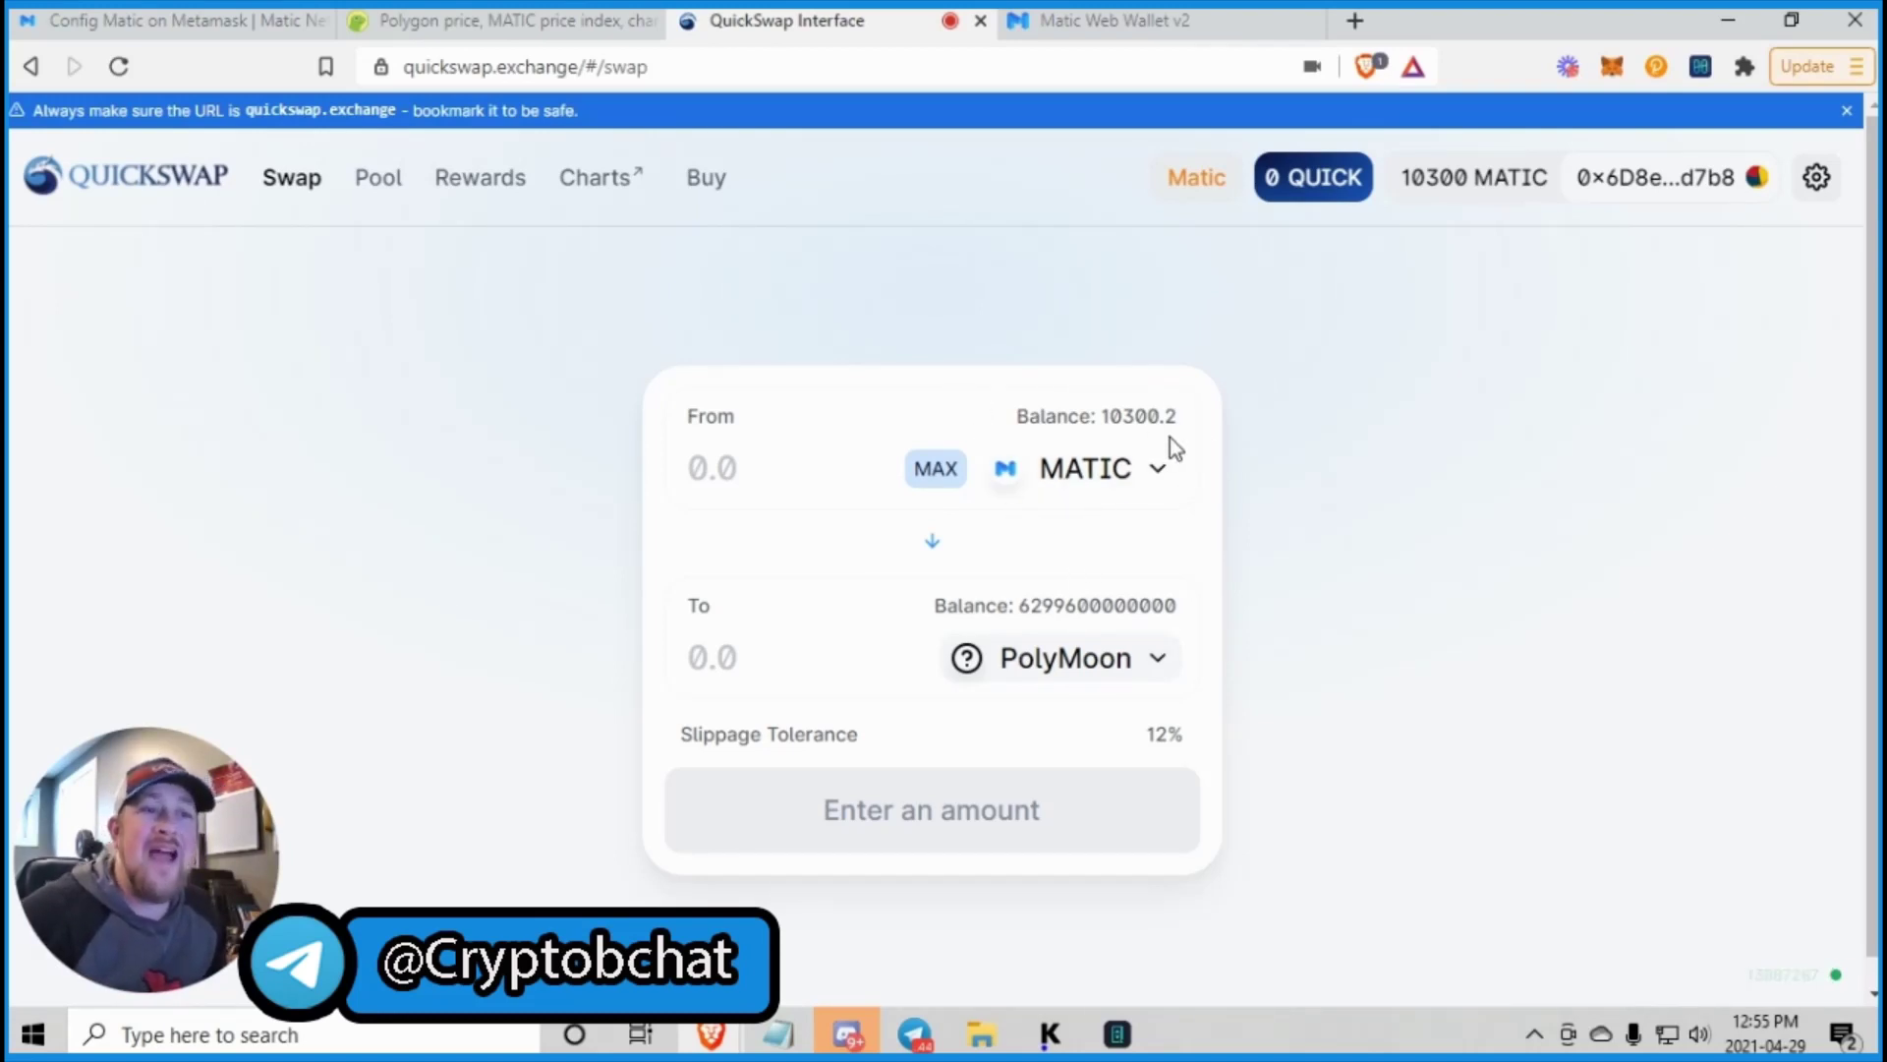
left_click(766, 470)
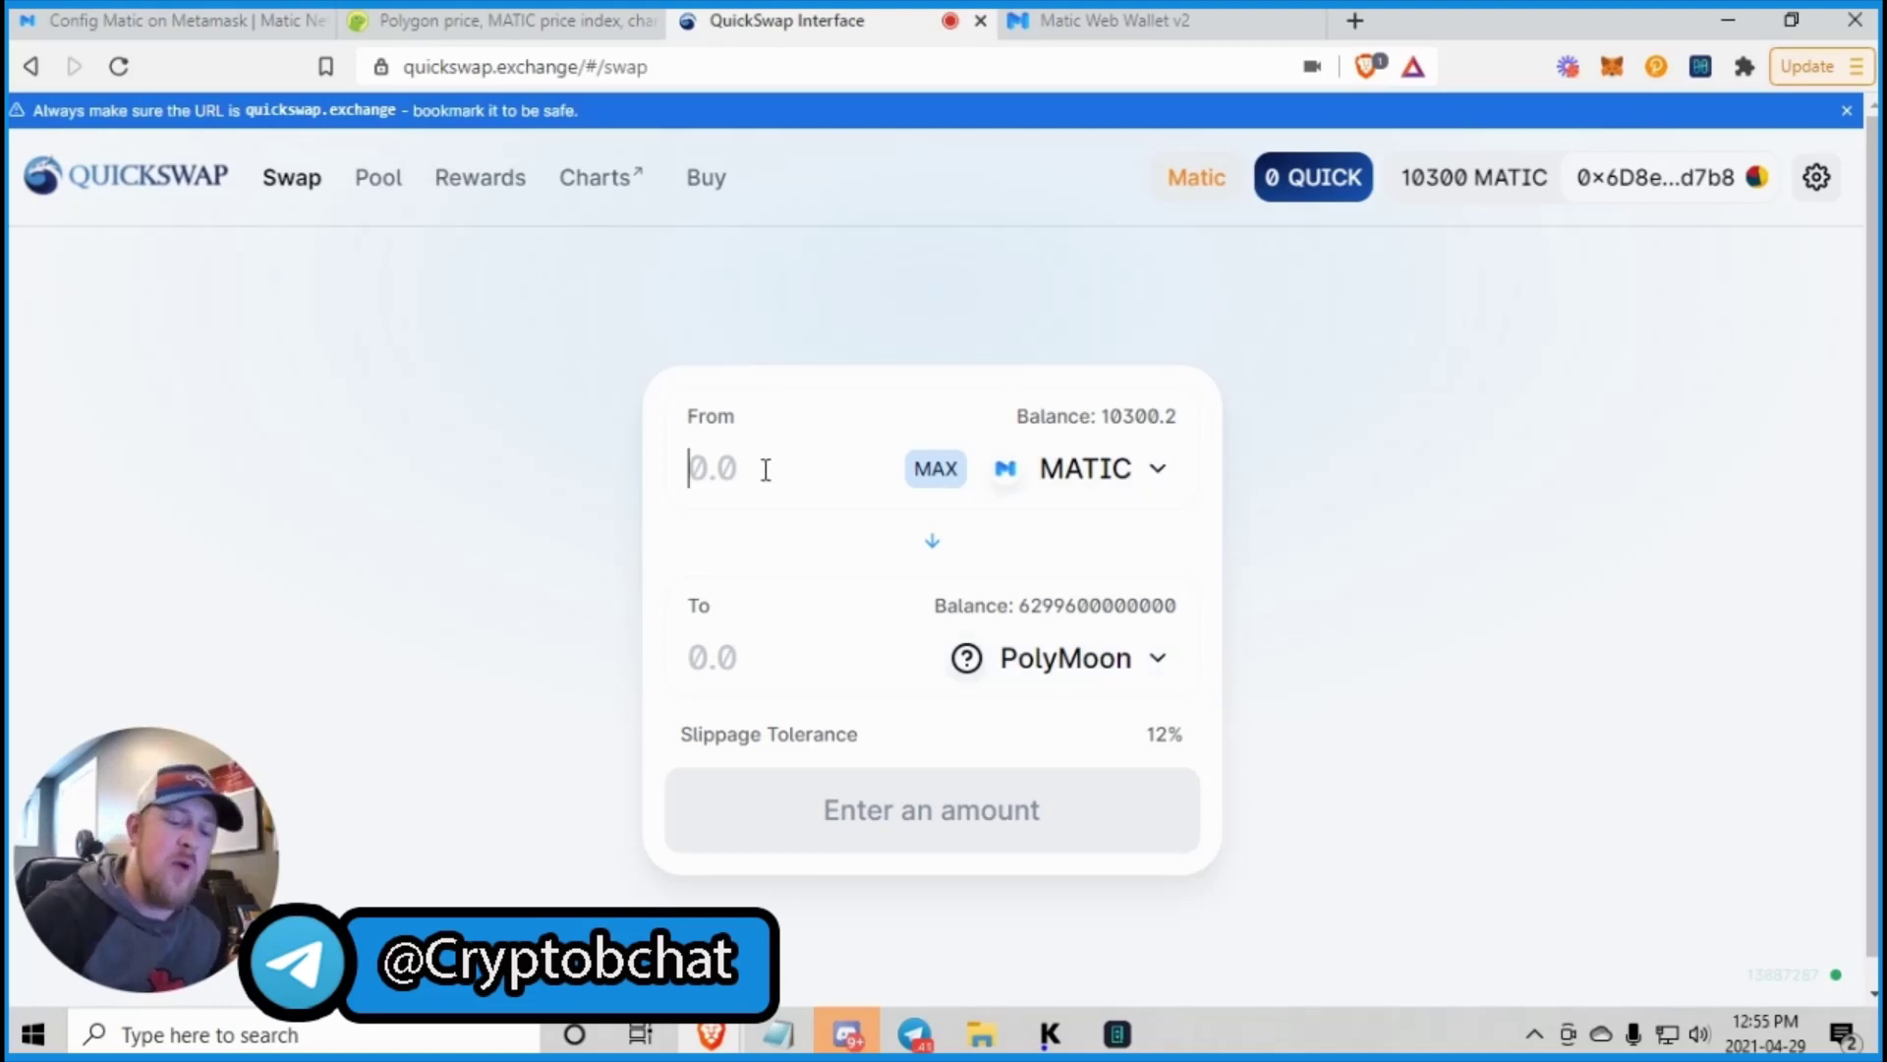
type("500")
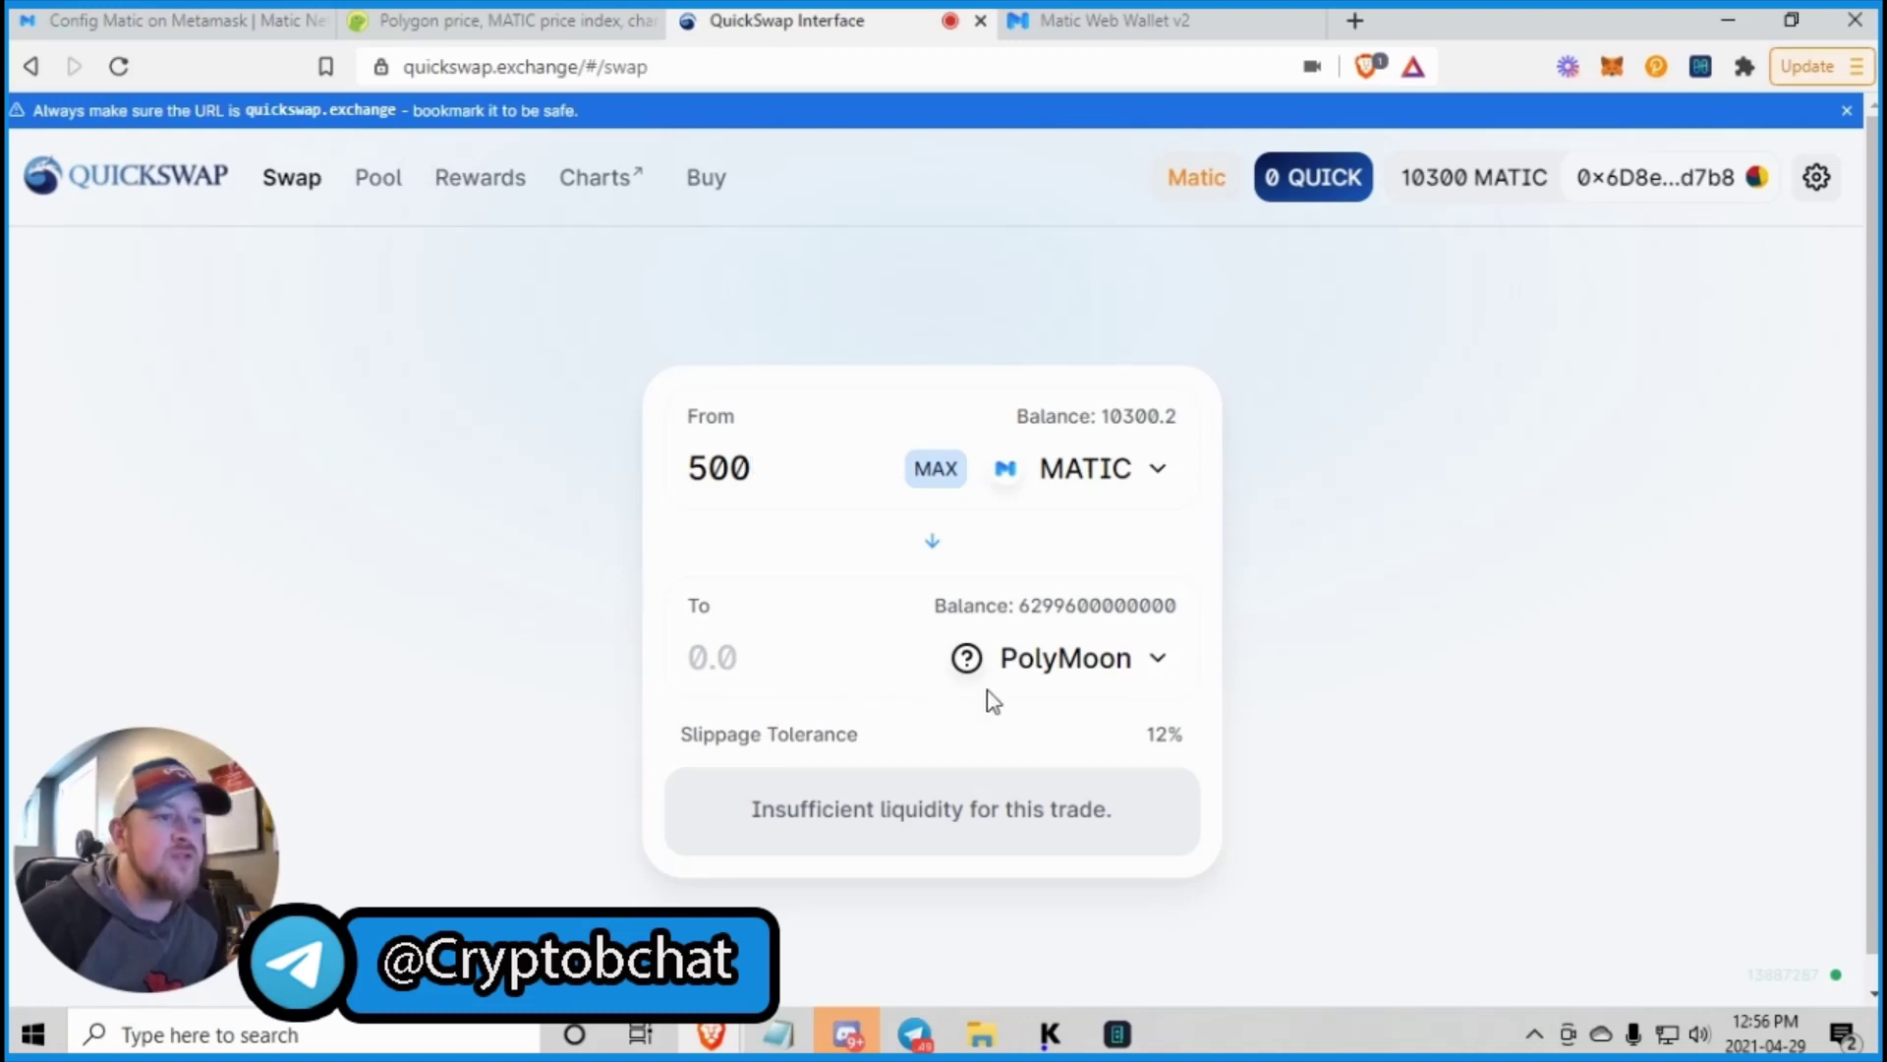
scroll(1299, 664, "down", 1)
Fill in the full MATIC balance, then replace it with 500 for the PolyMoon quote.
left_click(1119, 649)
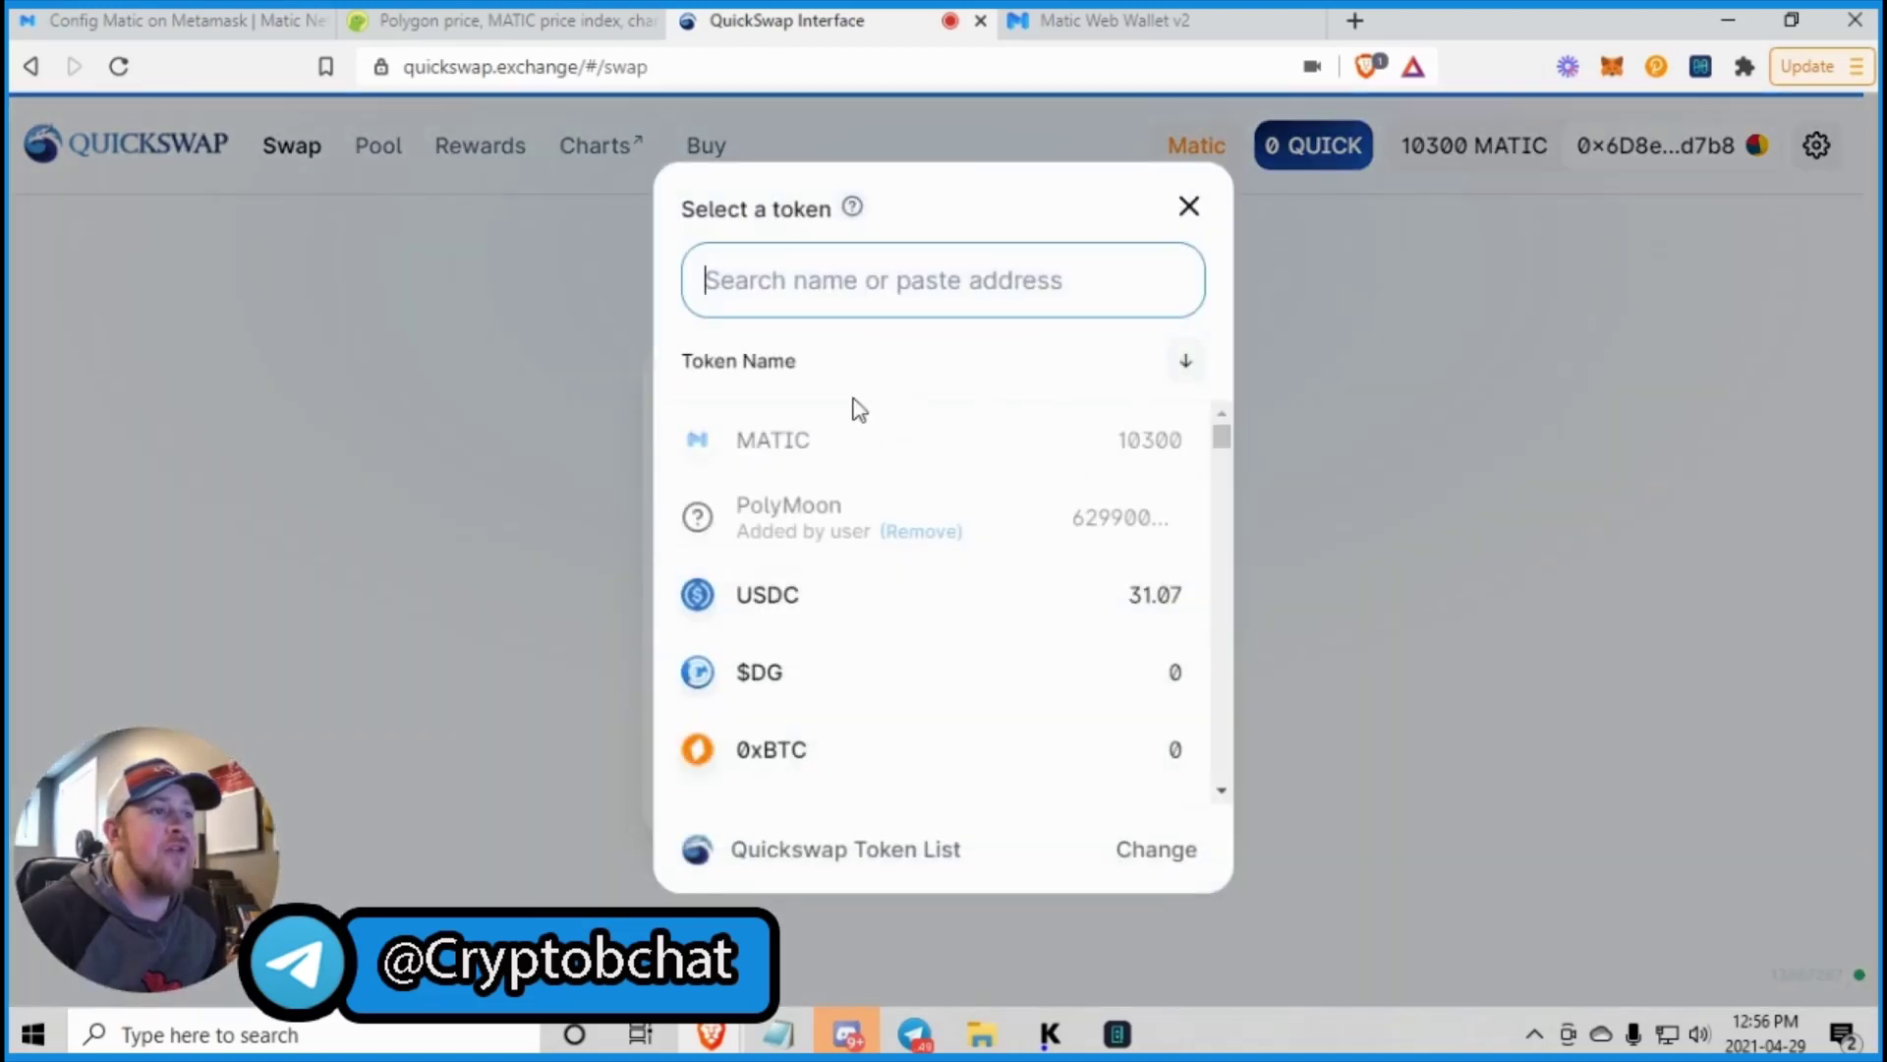
left_click(1648, 546)
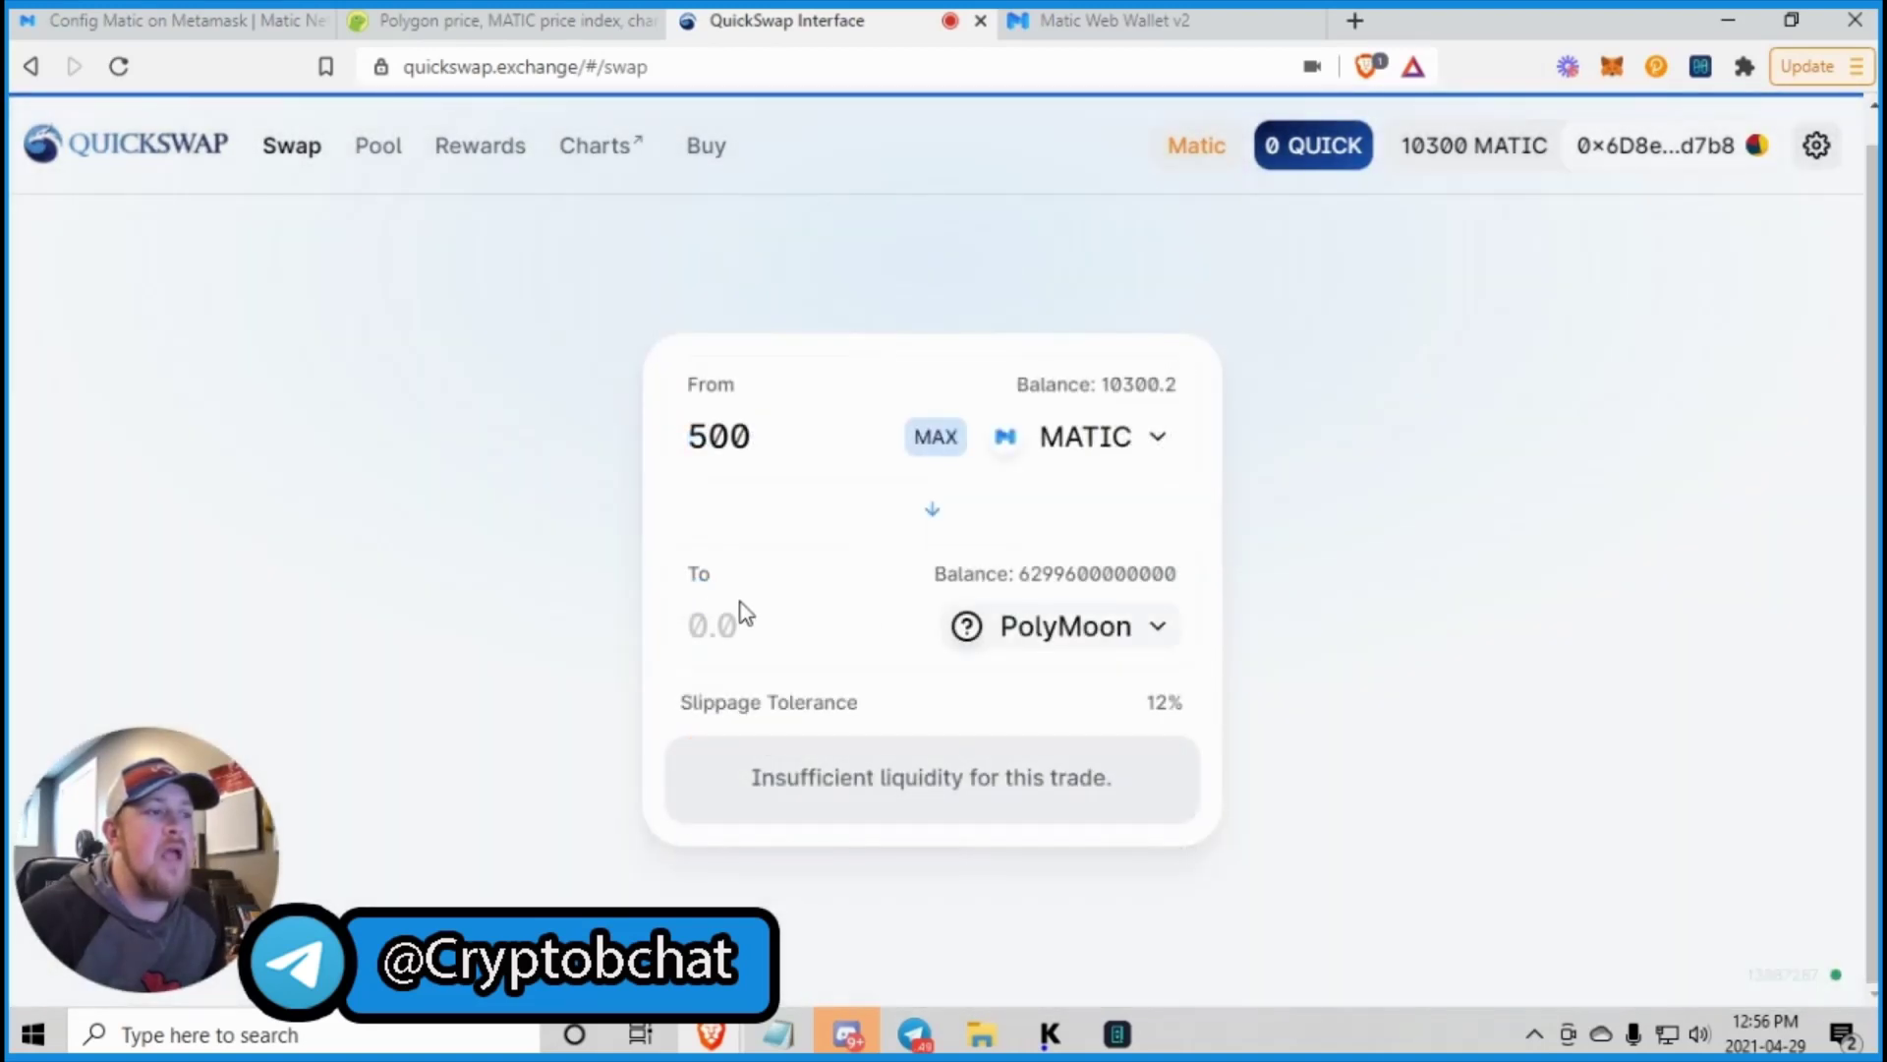
left_click(749, 624)
left_click(780, 434)
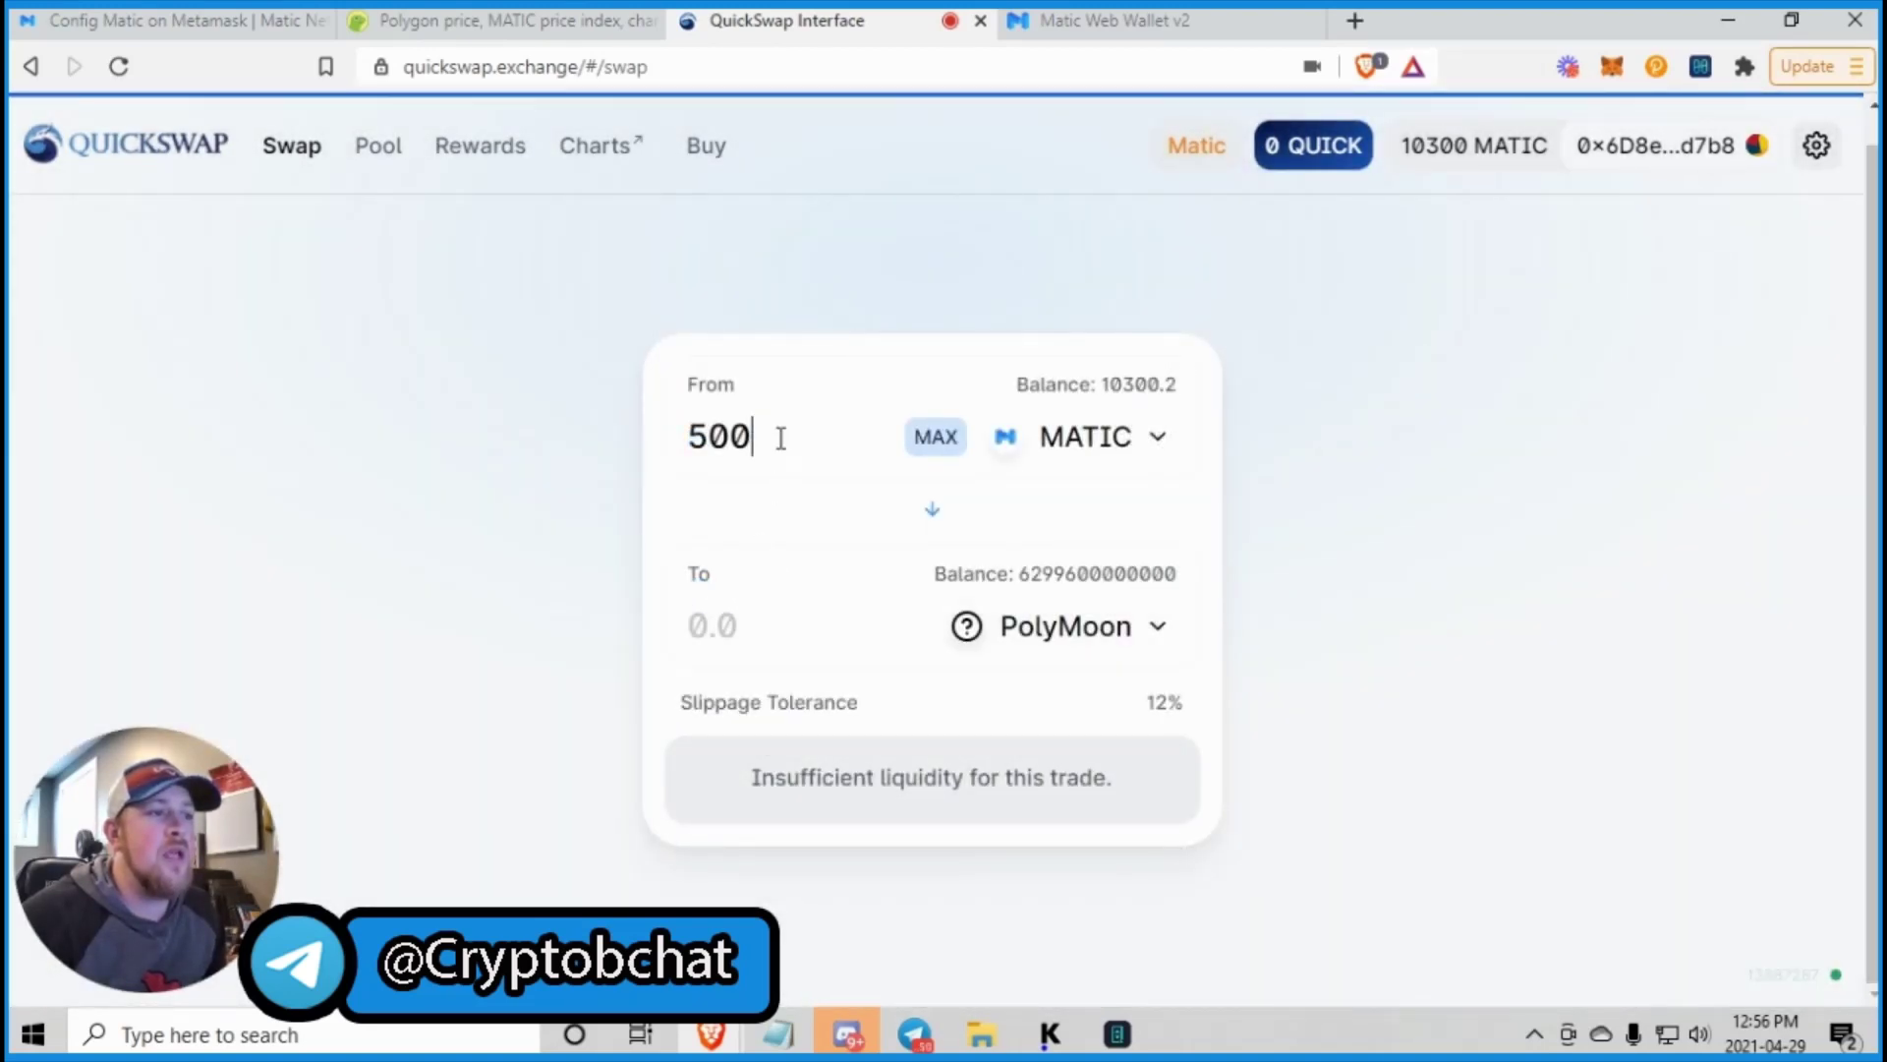
left_click(935, 435)
left_click_drag(695, 435, 1612, 444)
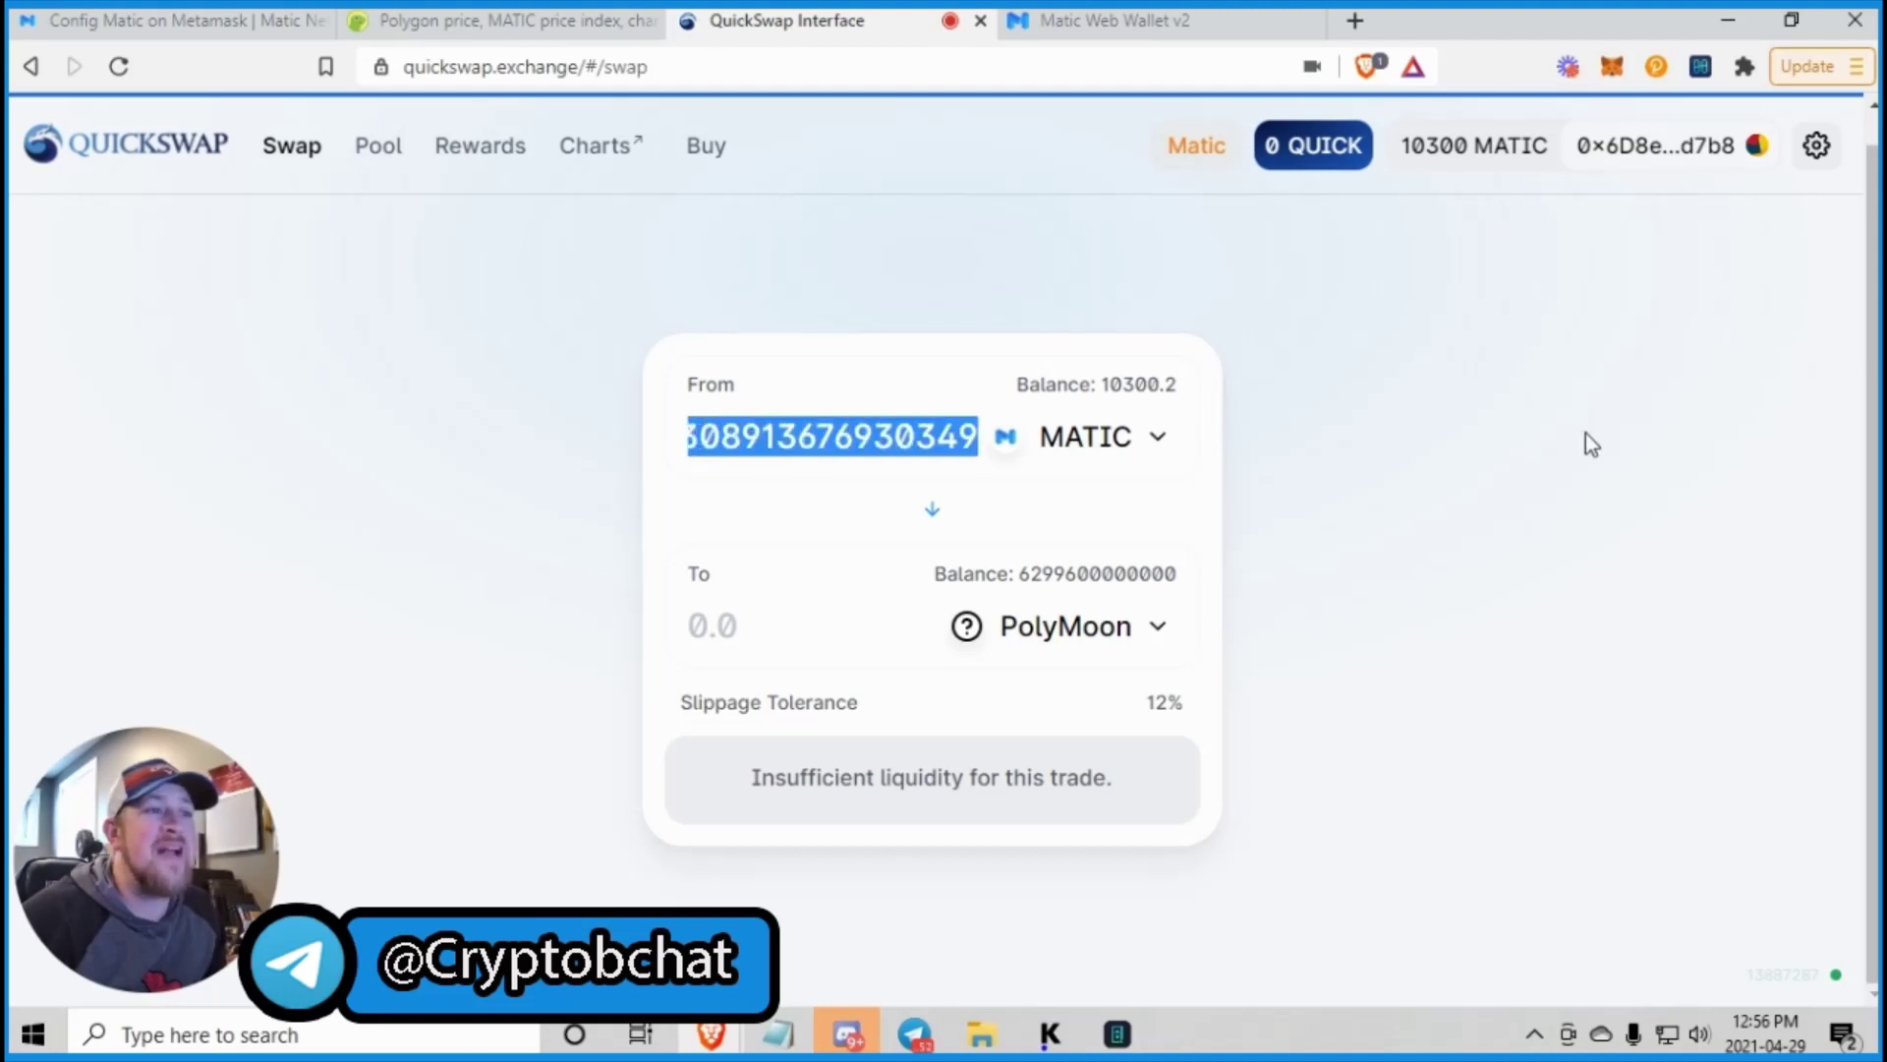
type("500")
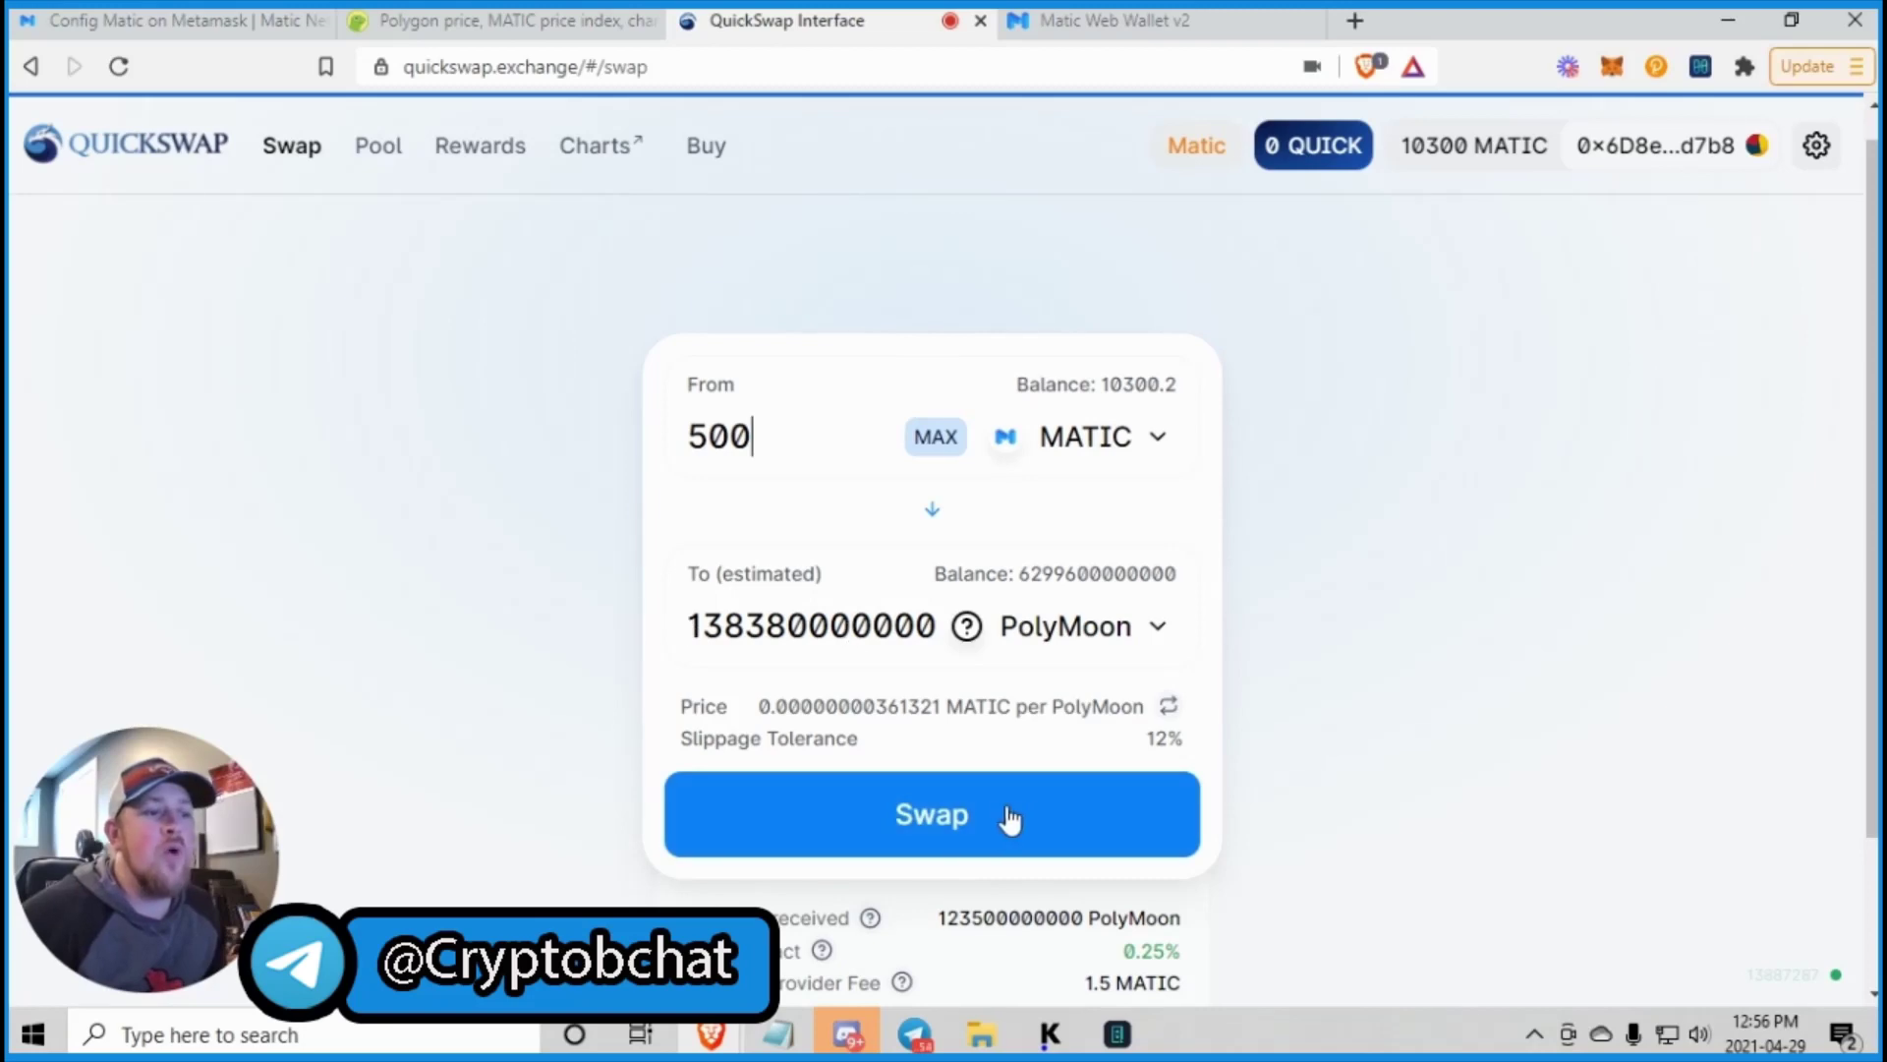
Submit the 500 MATIC to PolyMoon swap, approving the transaction in MetaMask.
left_click(1034, 818)
left_click(1127, 786)
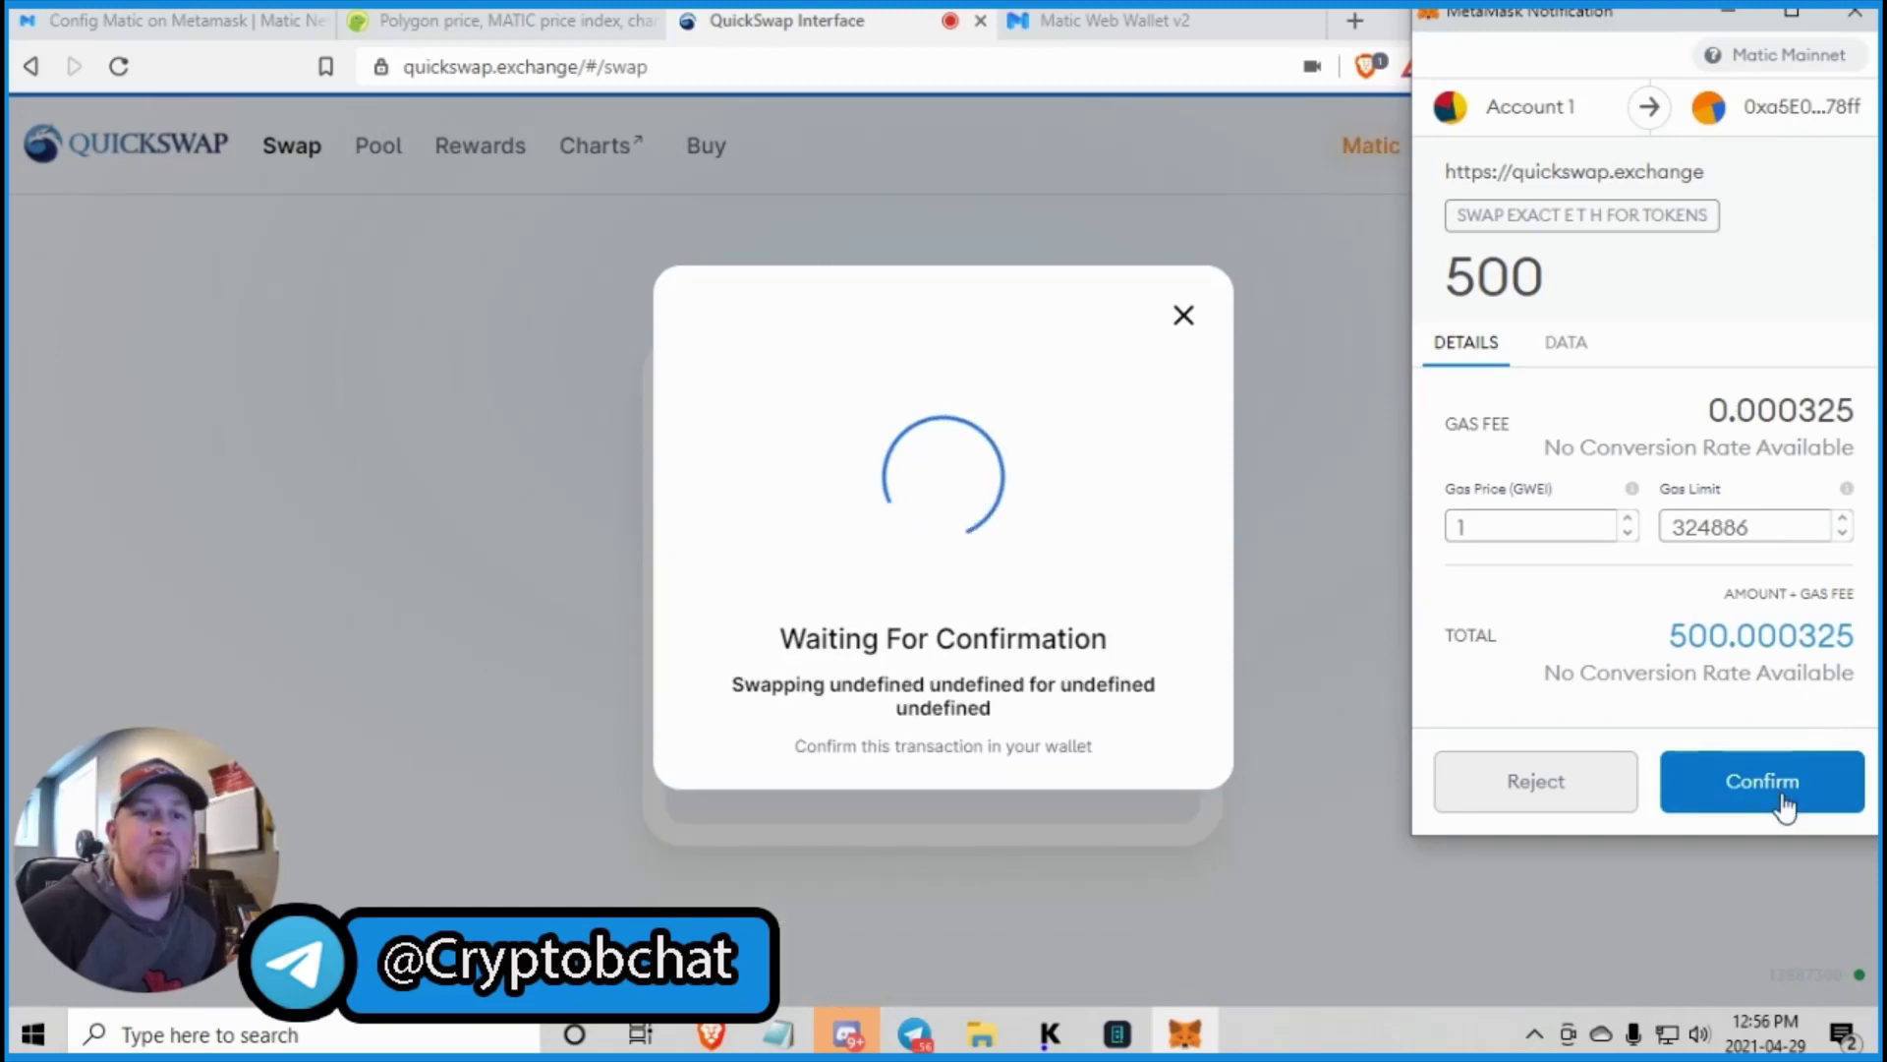
left_click(1784, 791)
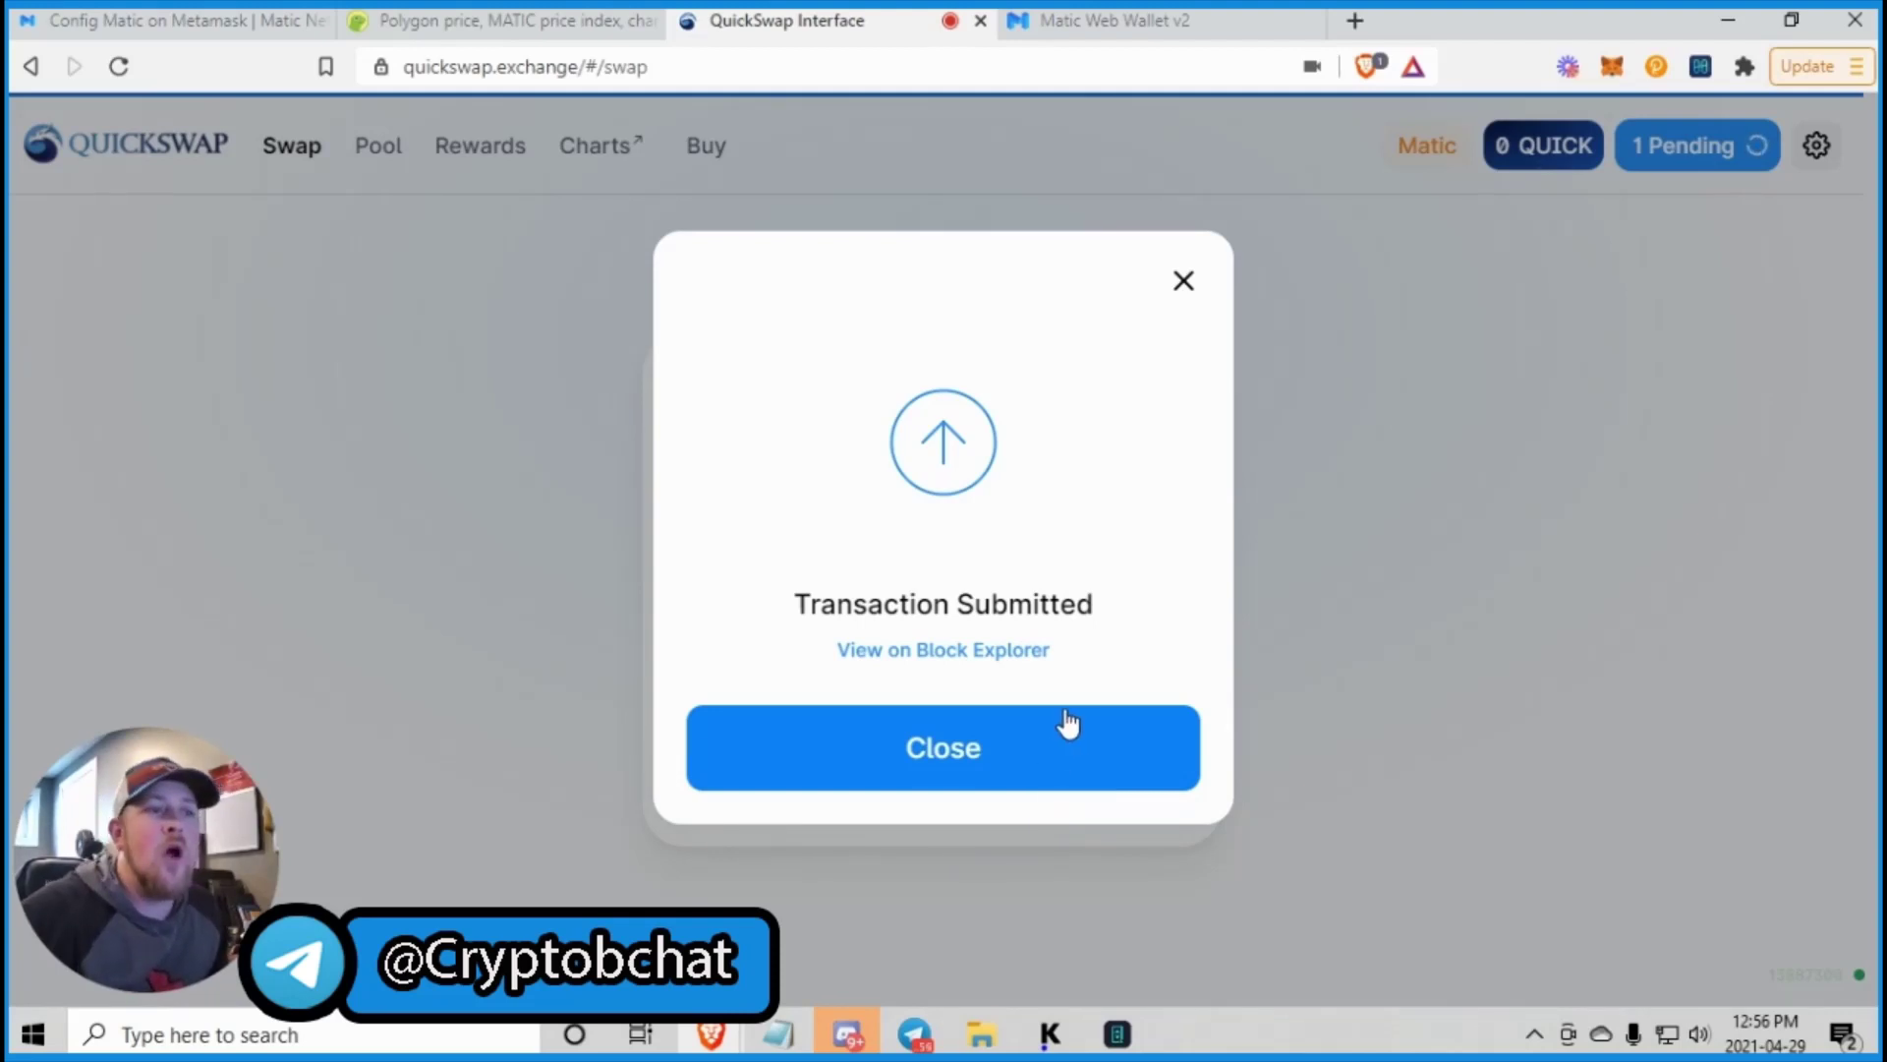
left_click(1192, 769)
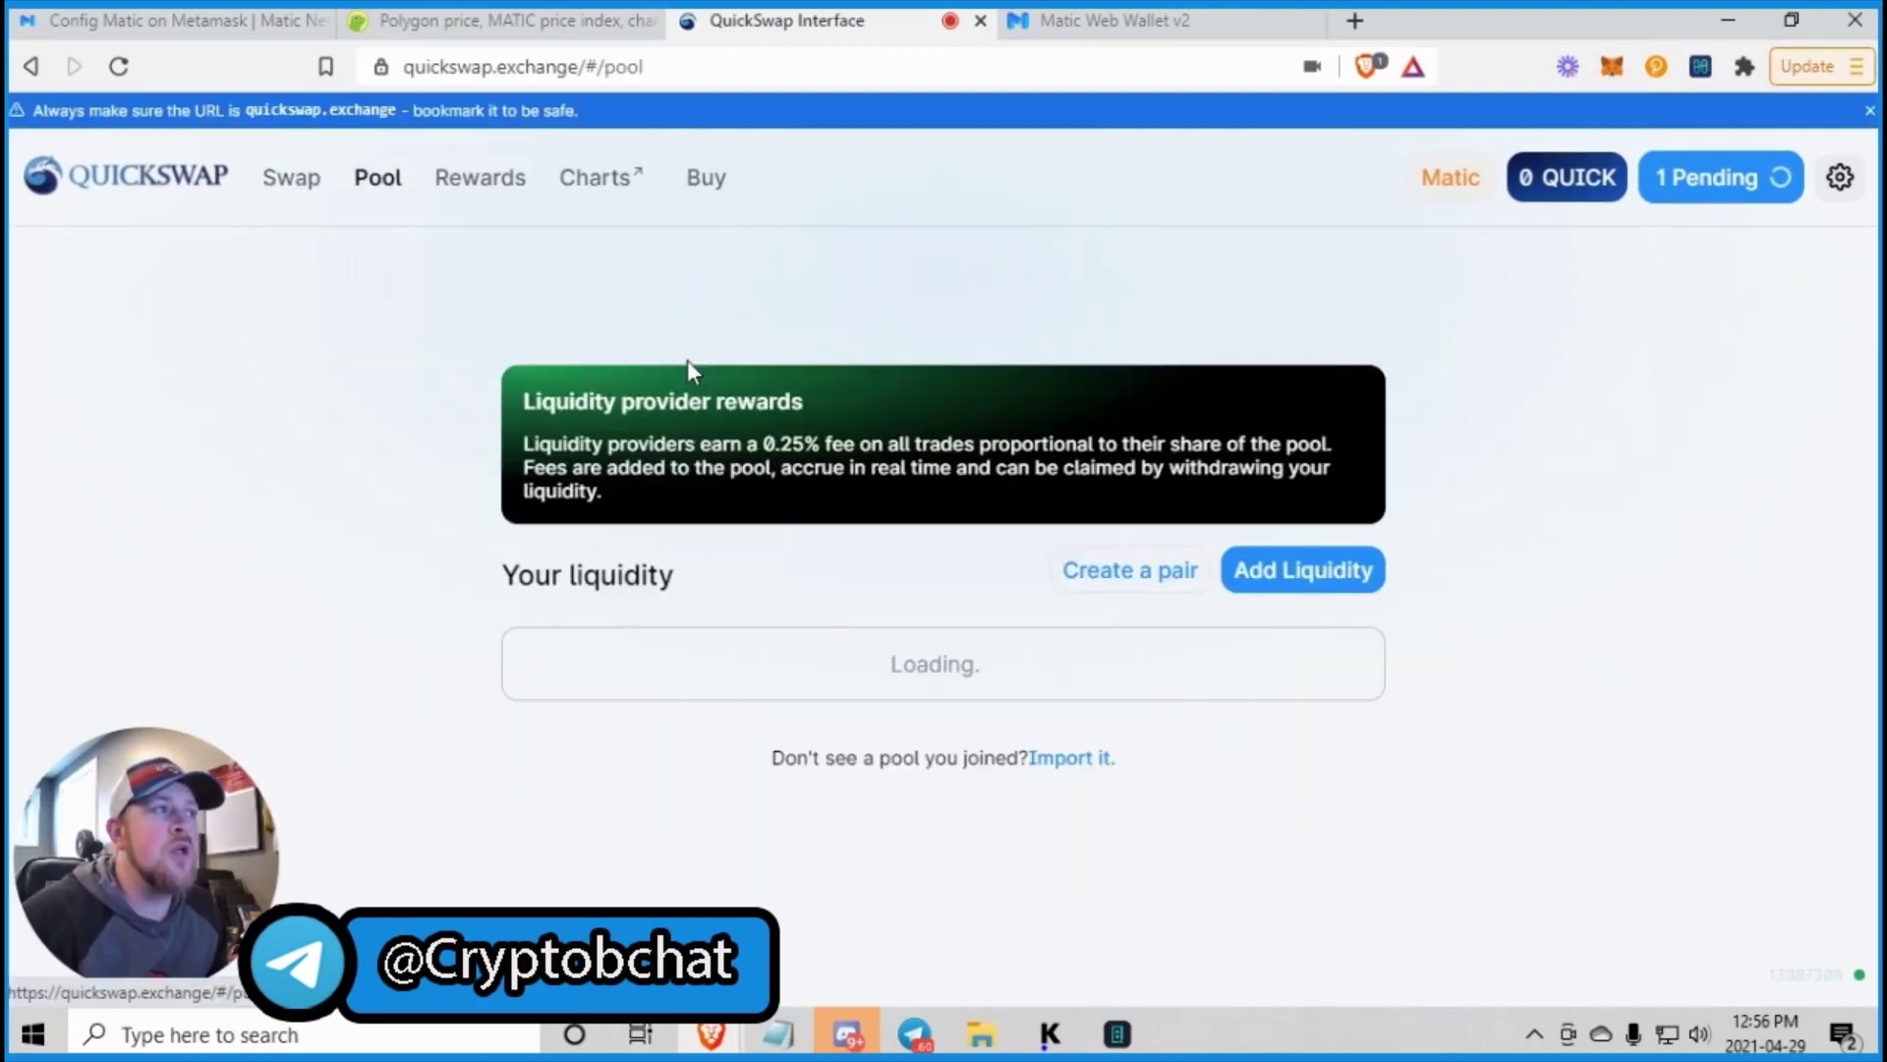
Browse QuickSwap's Rewards page and its participating pools' daily QUICK rewards, dismissing the swap toast.
left_click(486, 179)
scroll(1114, 442, "down", 1)
scroll(691, 411, "down", 2)
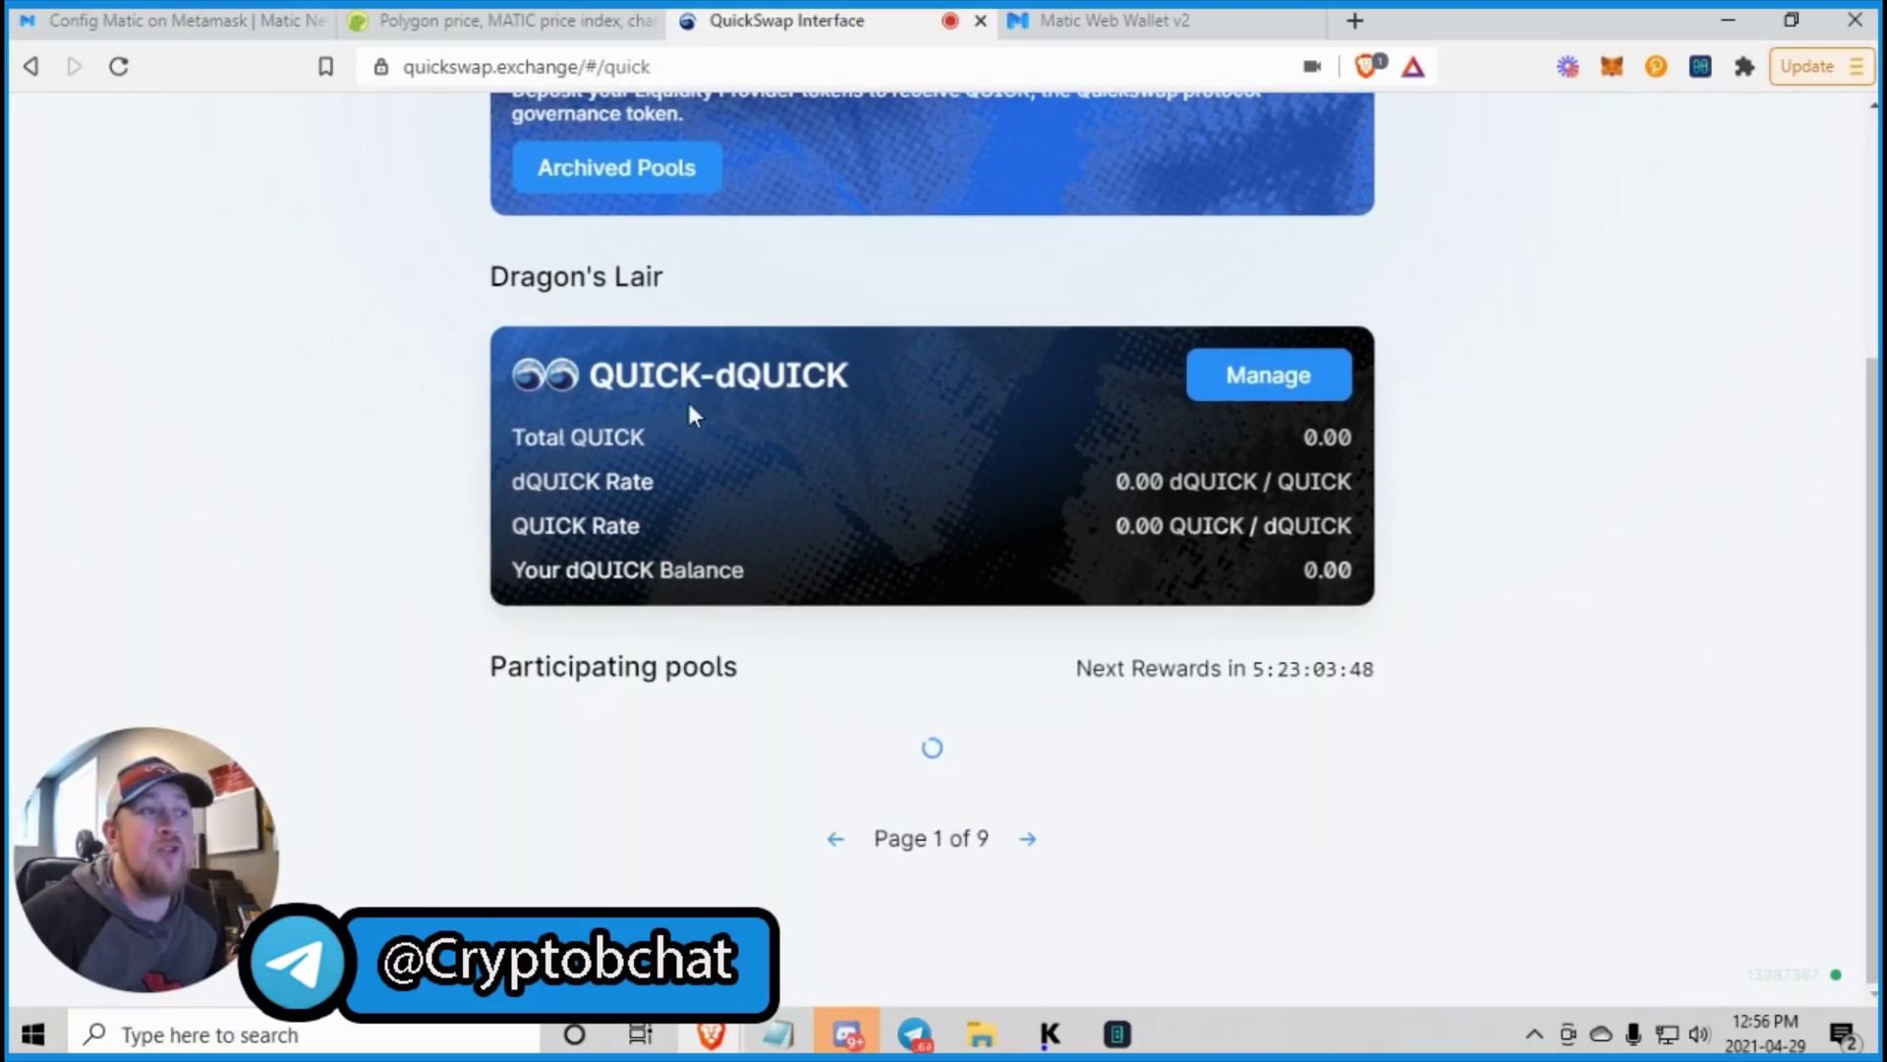
scroll(1013, 668, "down", 5)
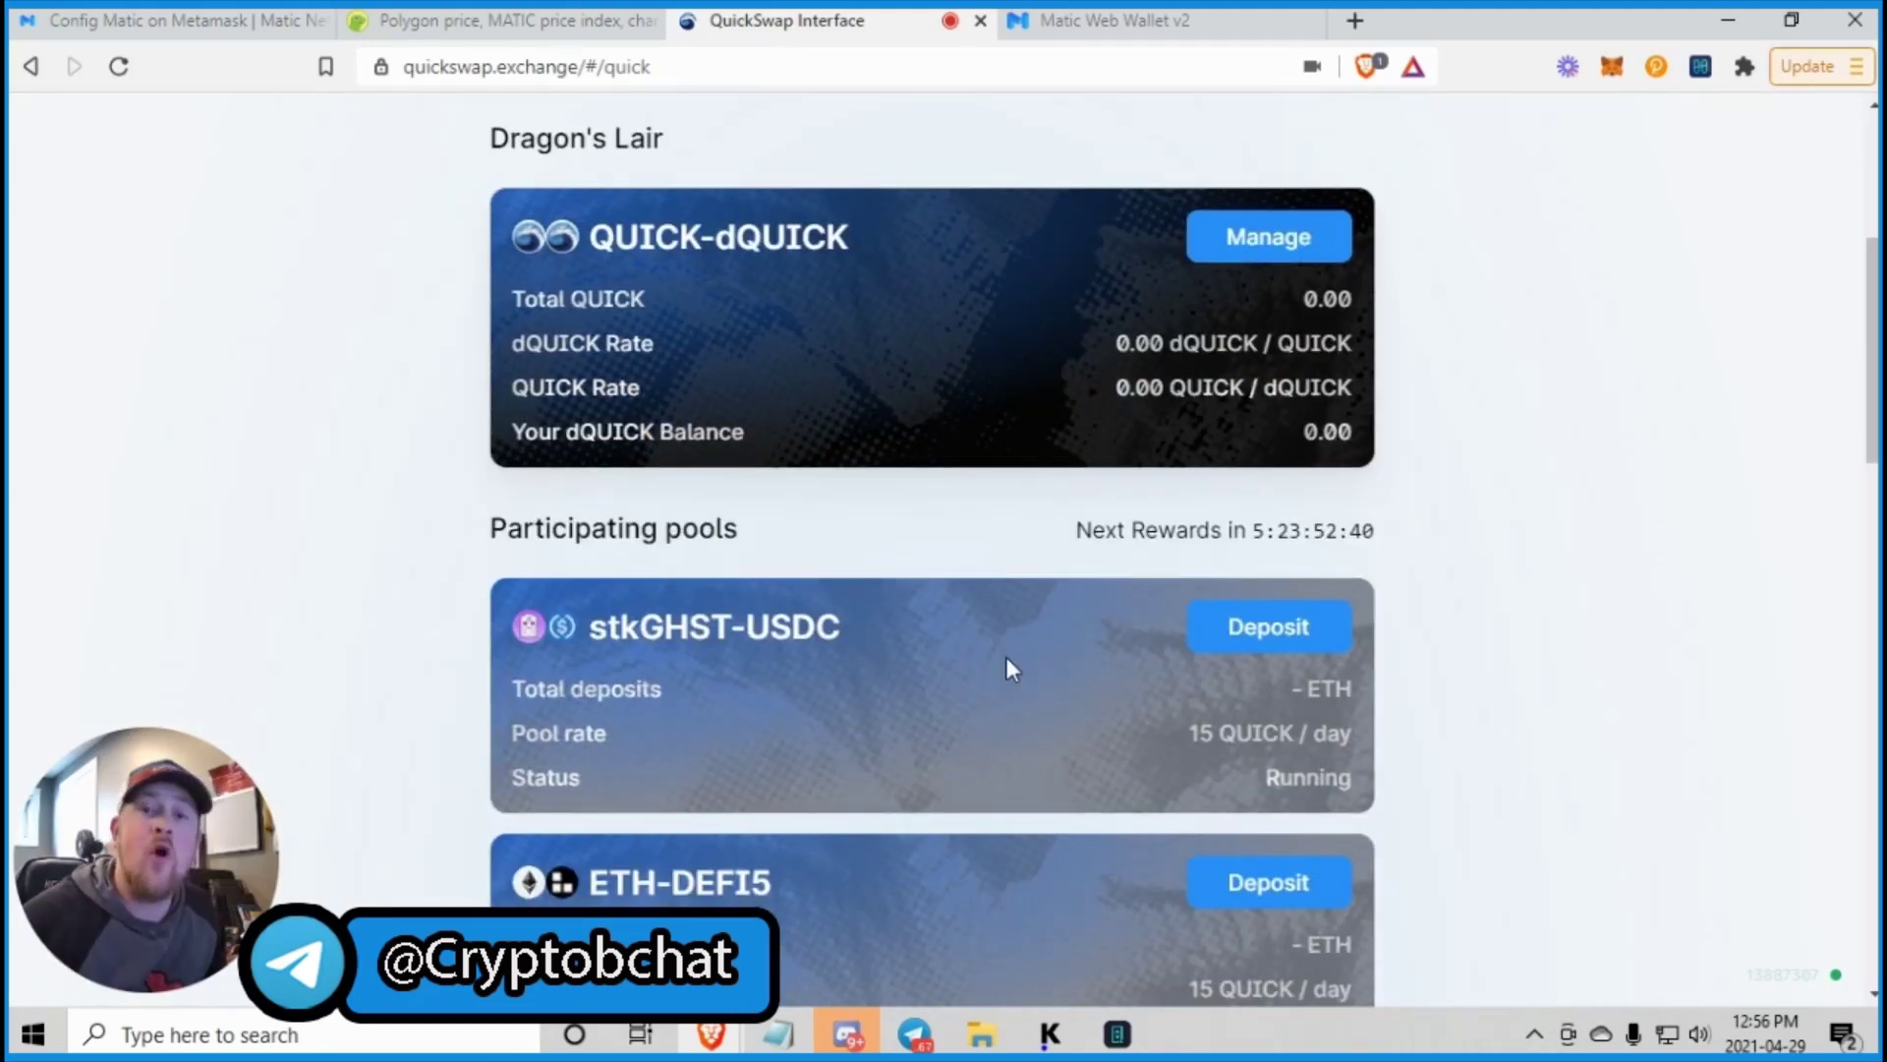
scroll(988, 683, "down", 3)
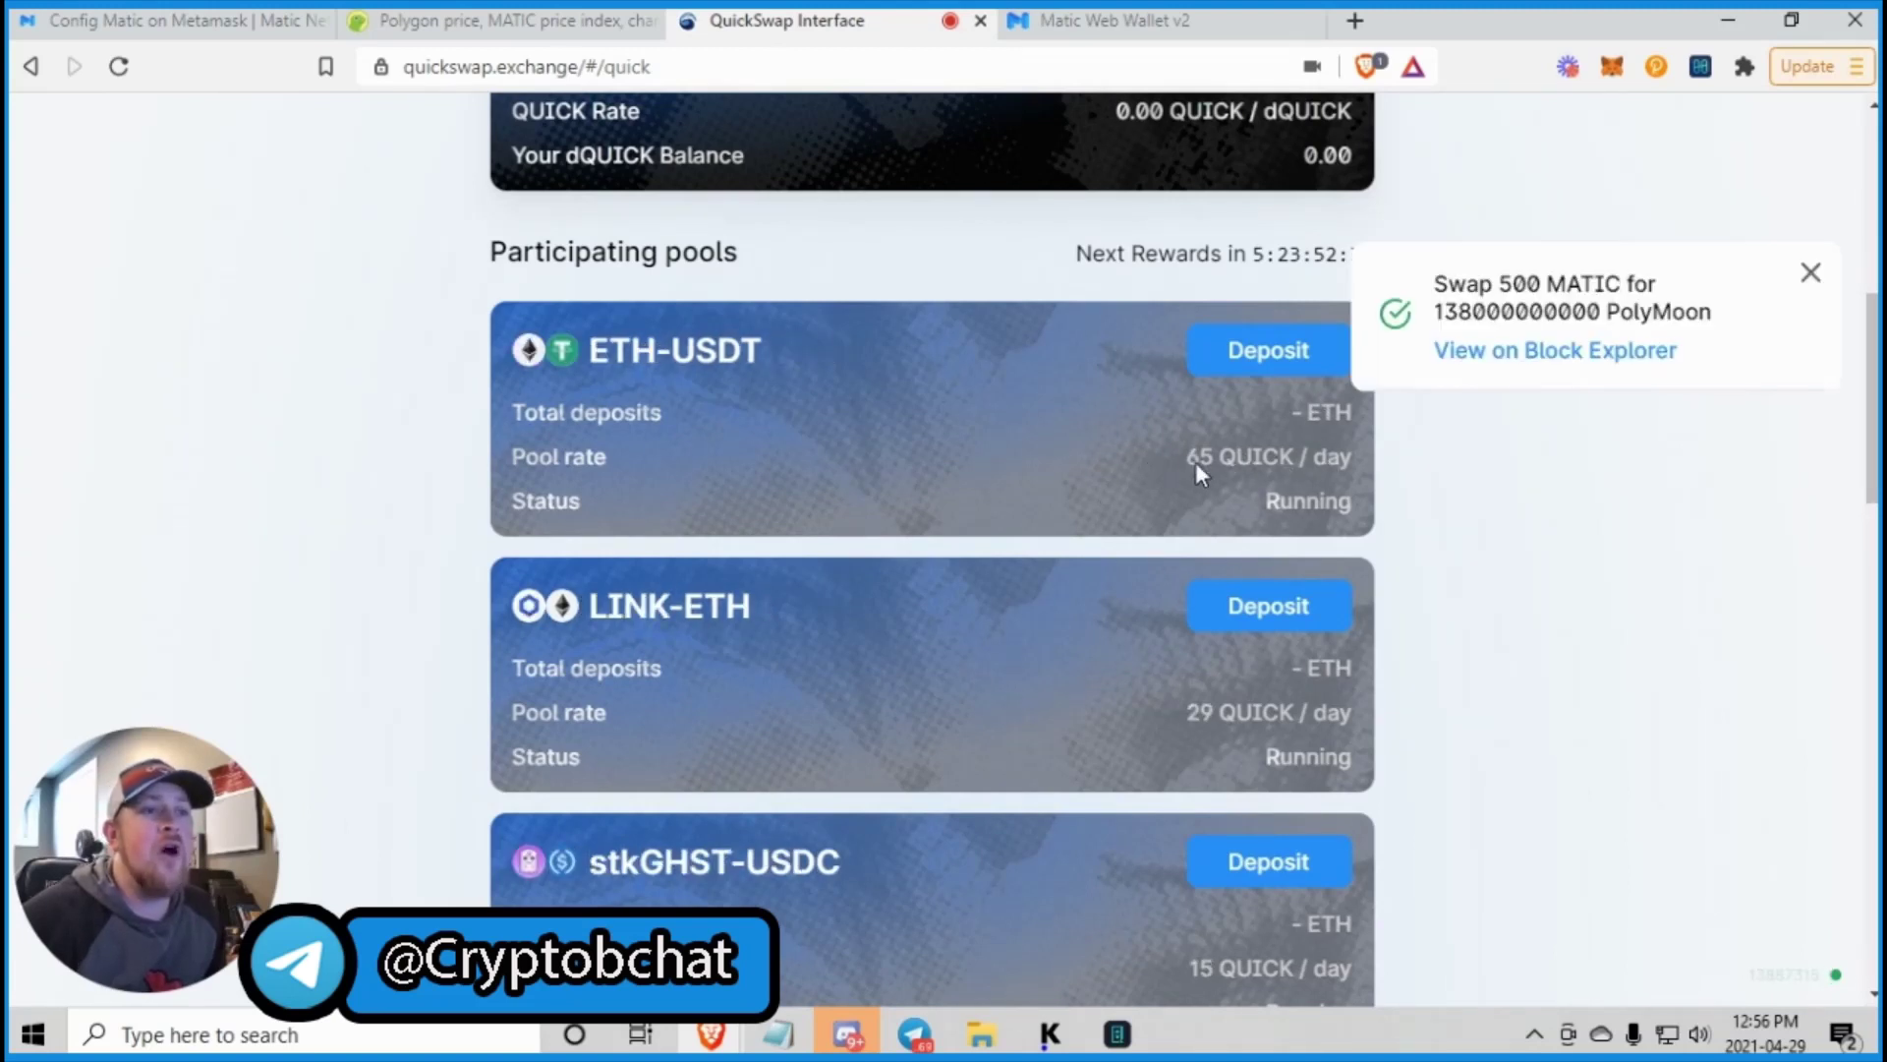
left_click(1812, 274)
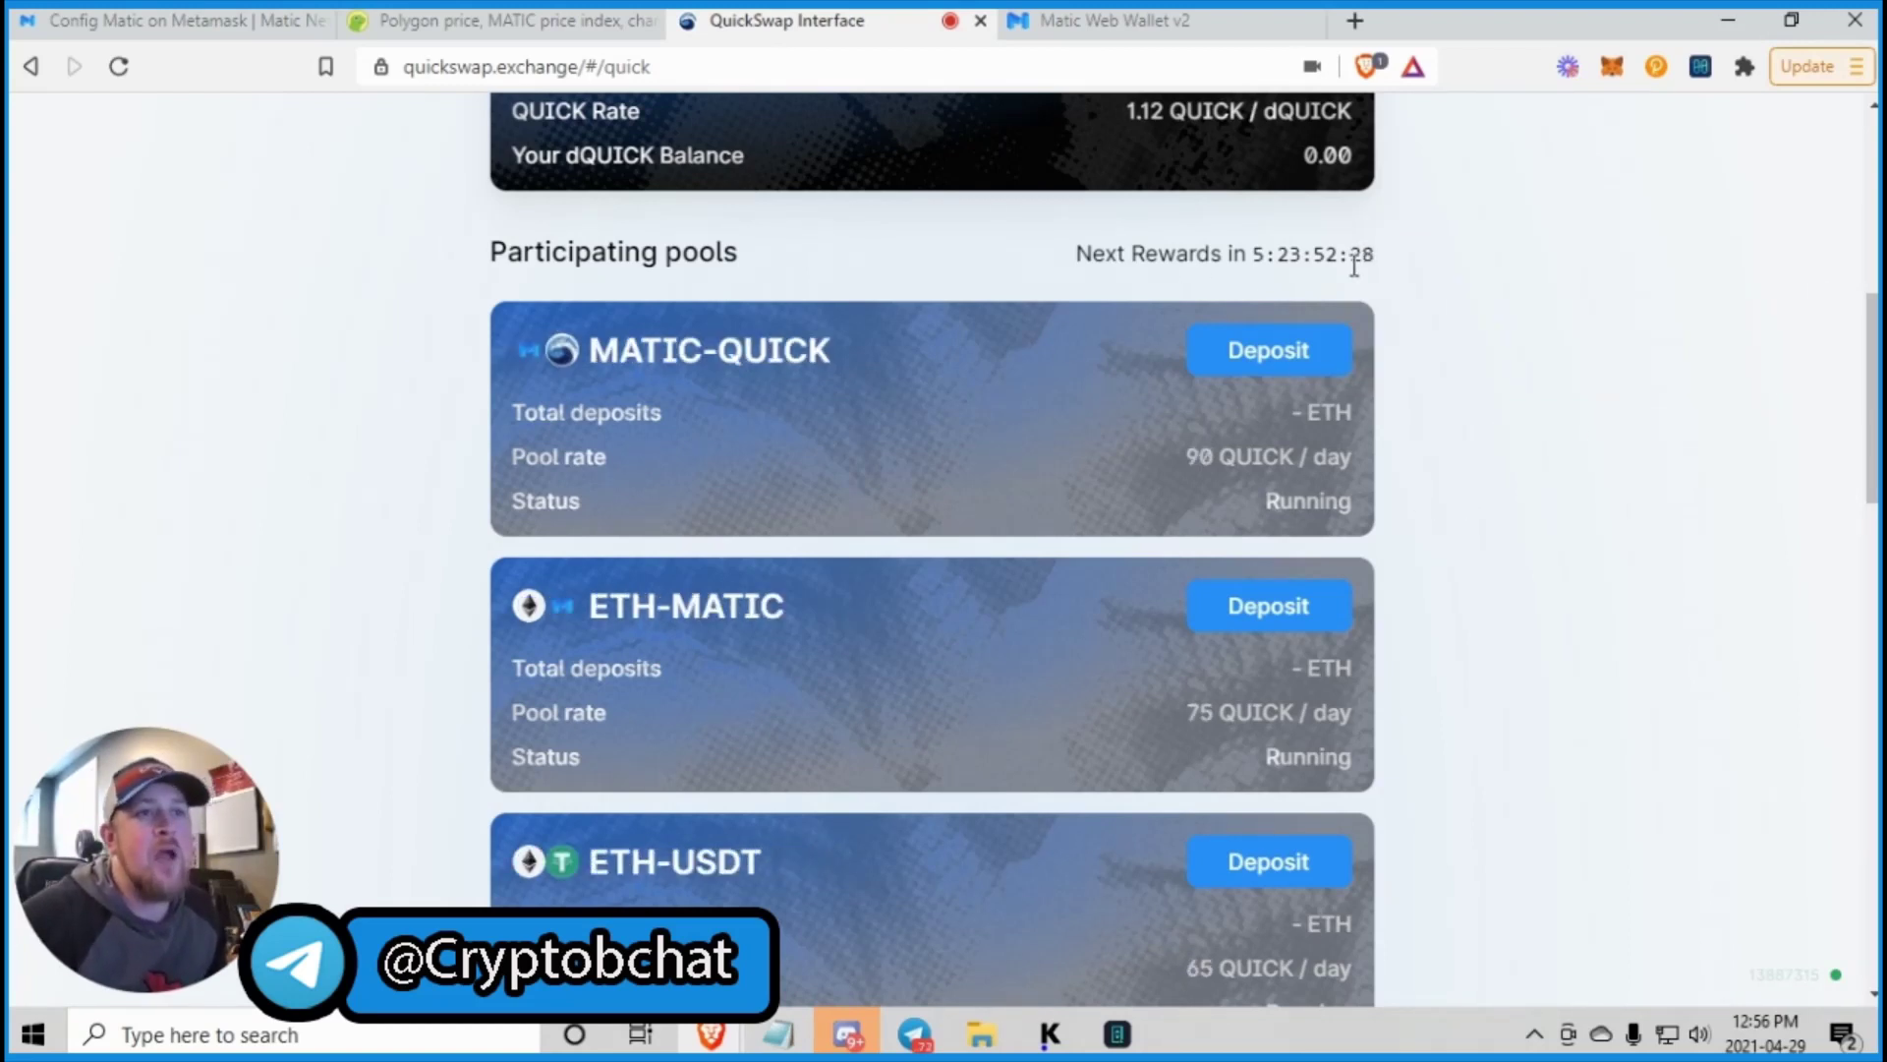
scroll(1301, 539, "down", 10)
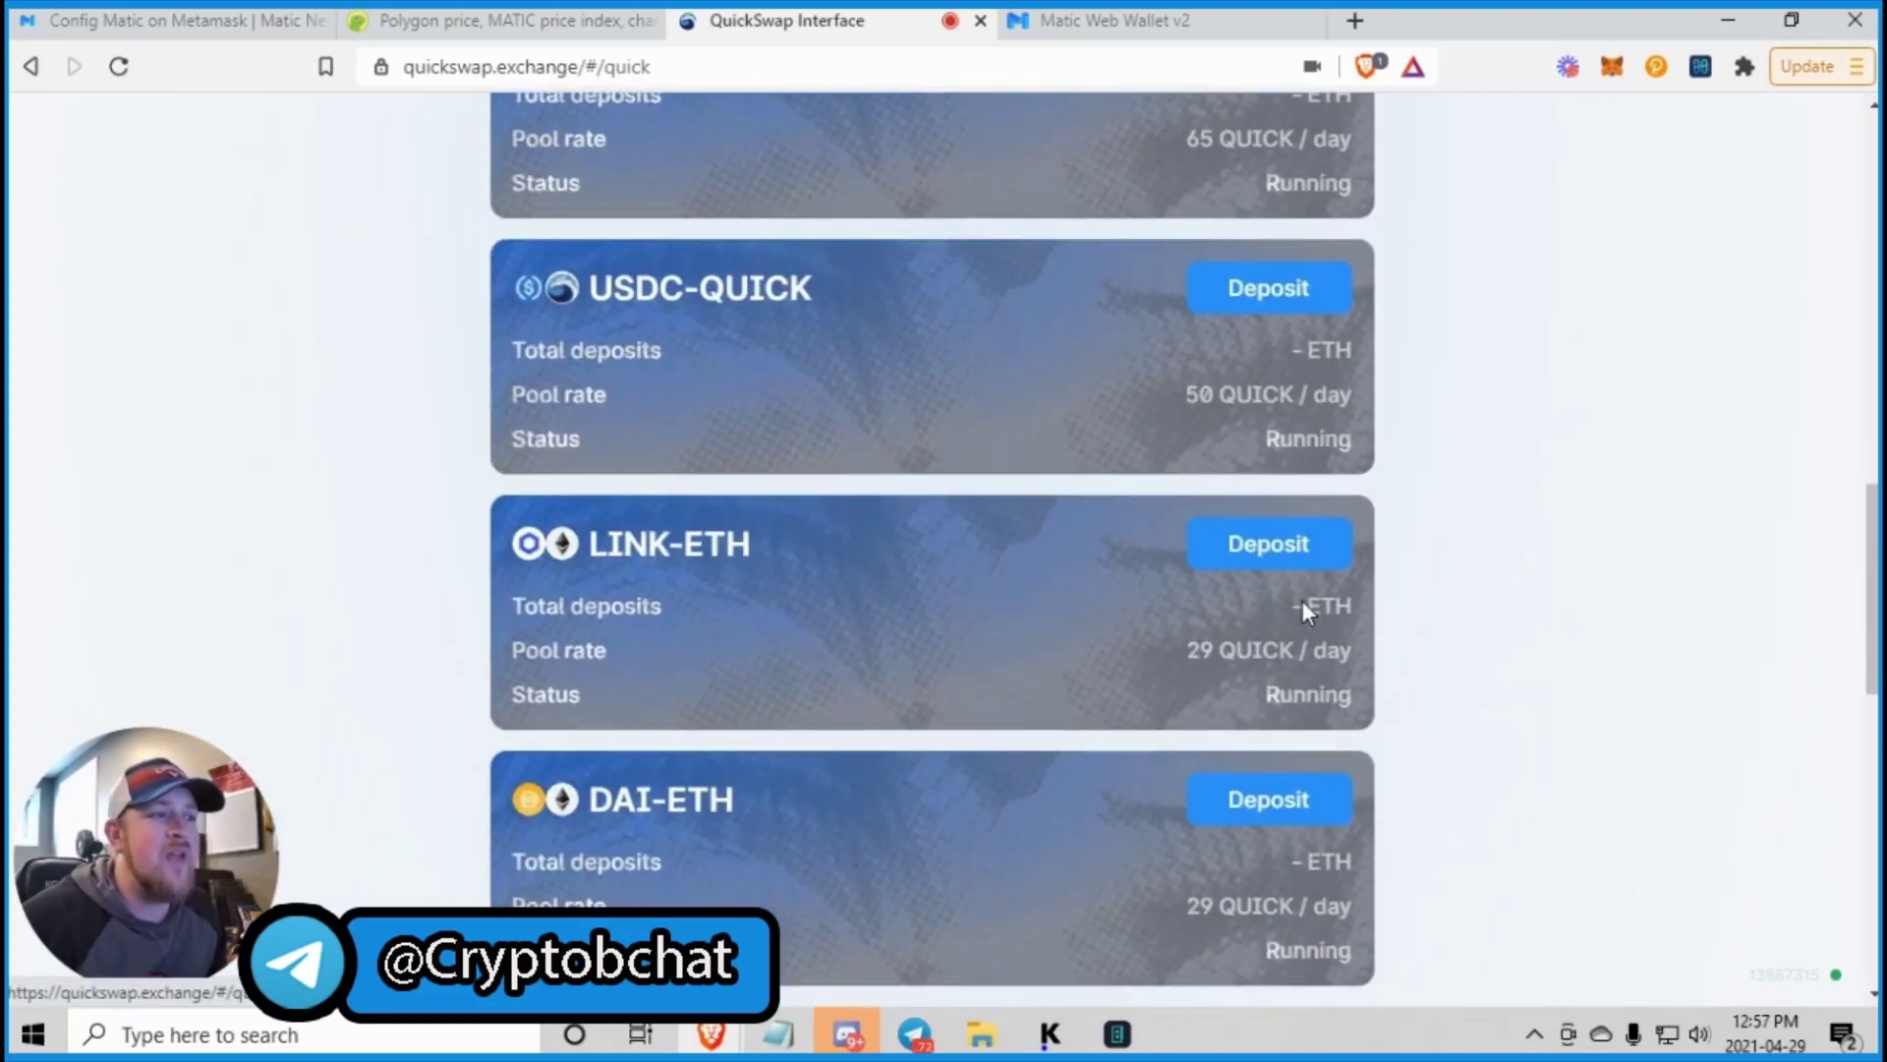
scroll(1303, 604, "down", 7)
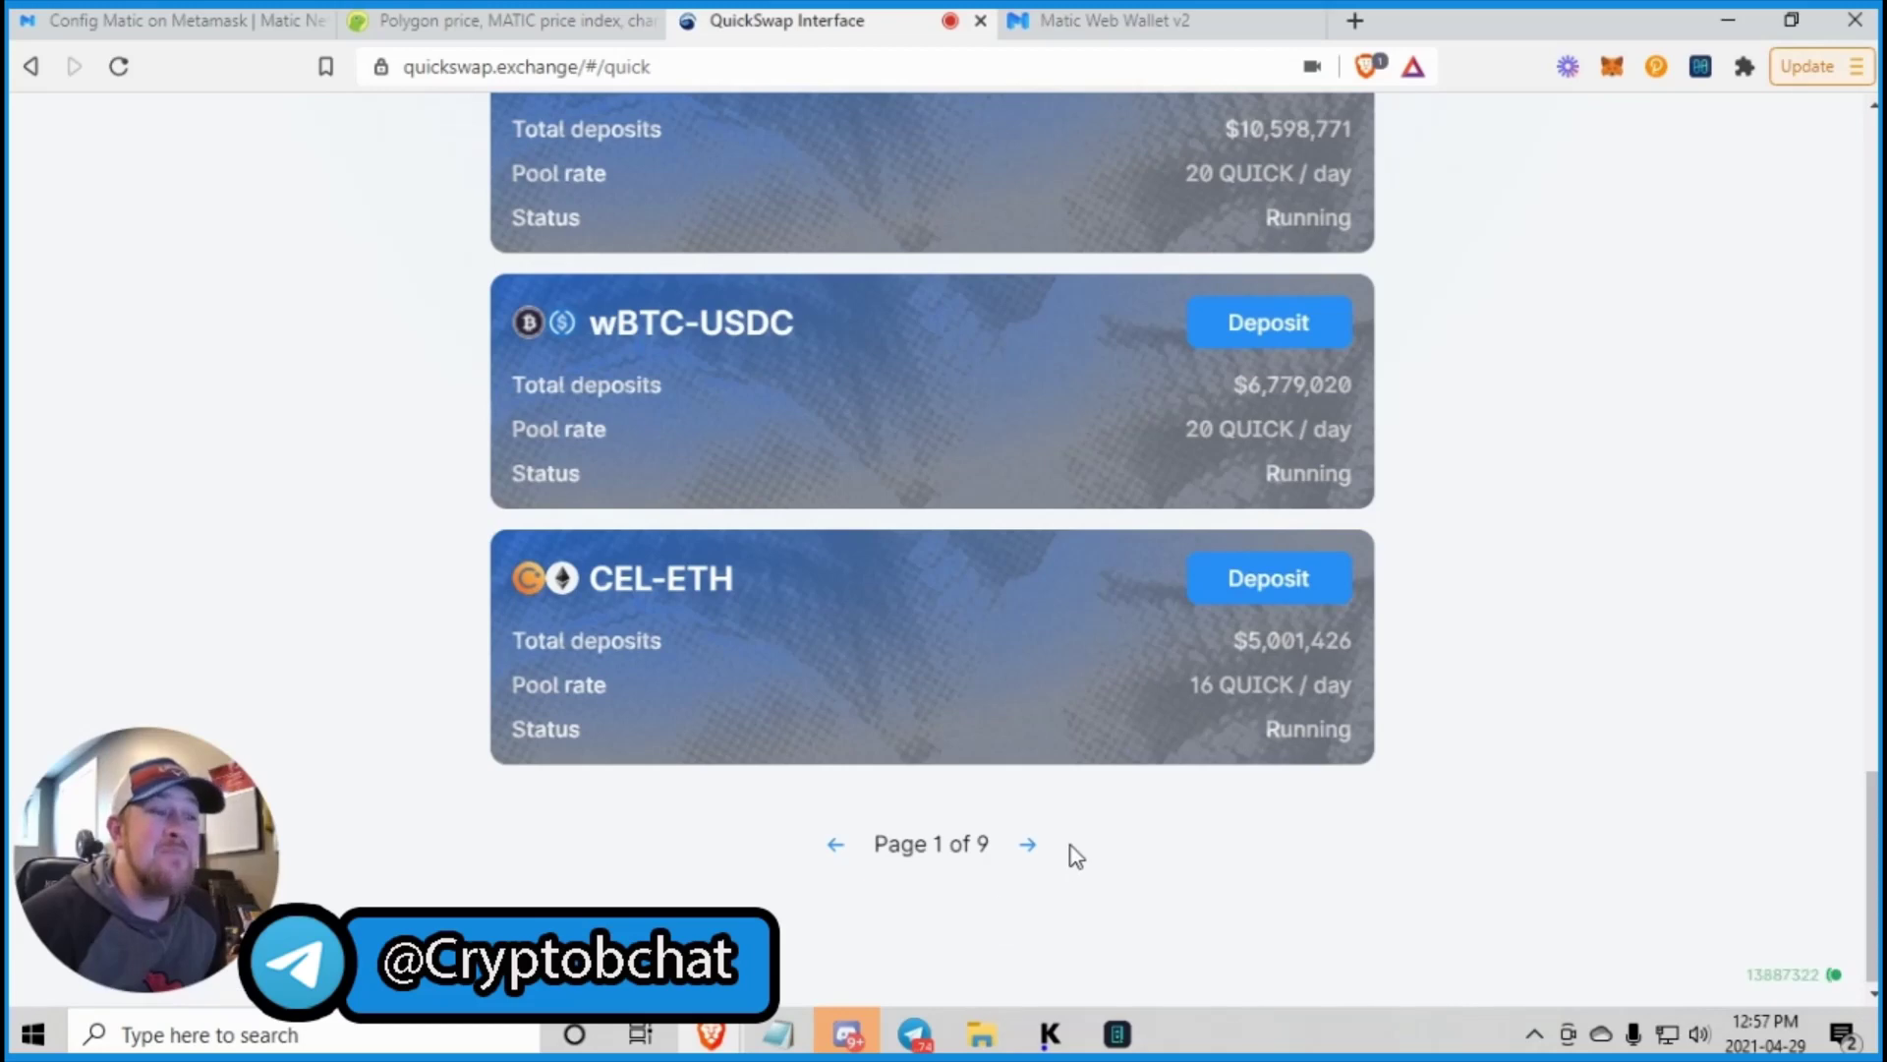
scroll(1076, 855, "up", 15)
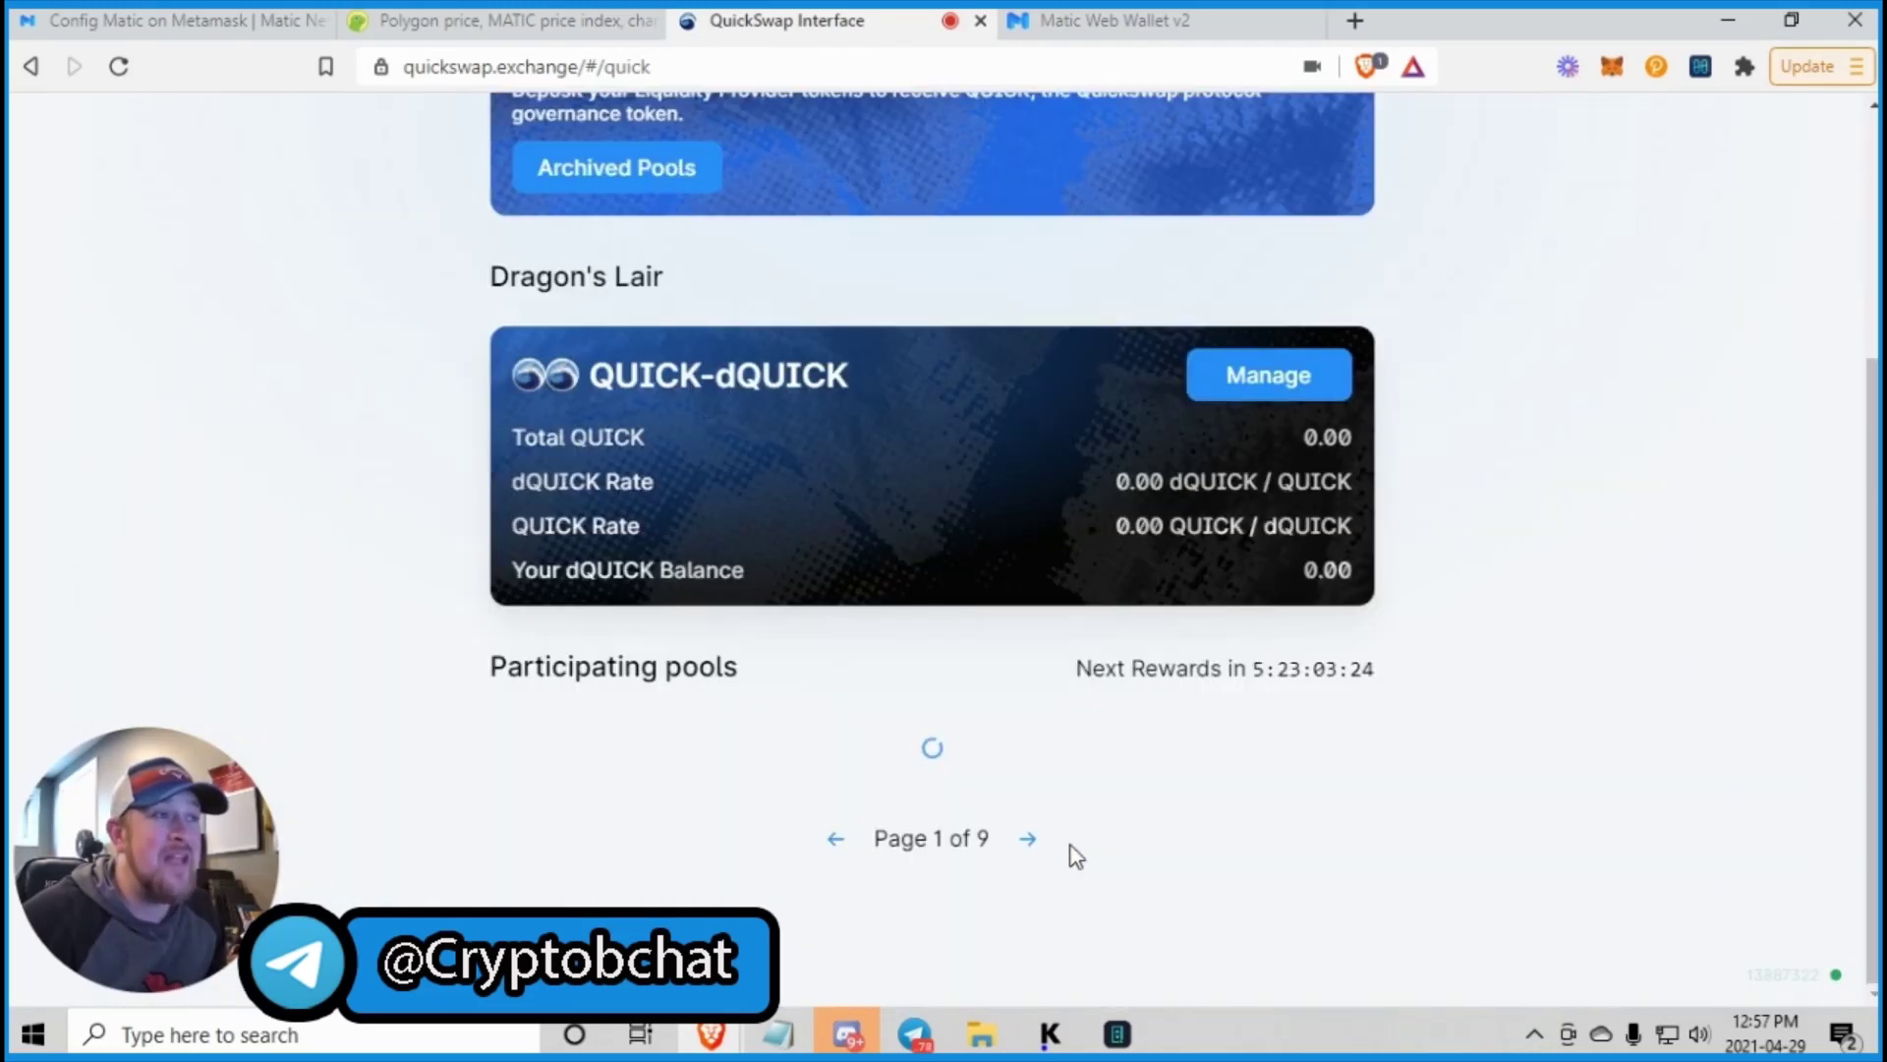
scroll(1076, 855, "up", 4)
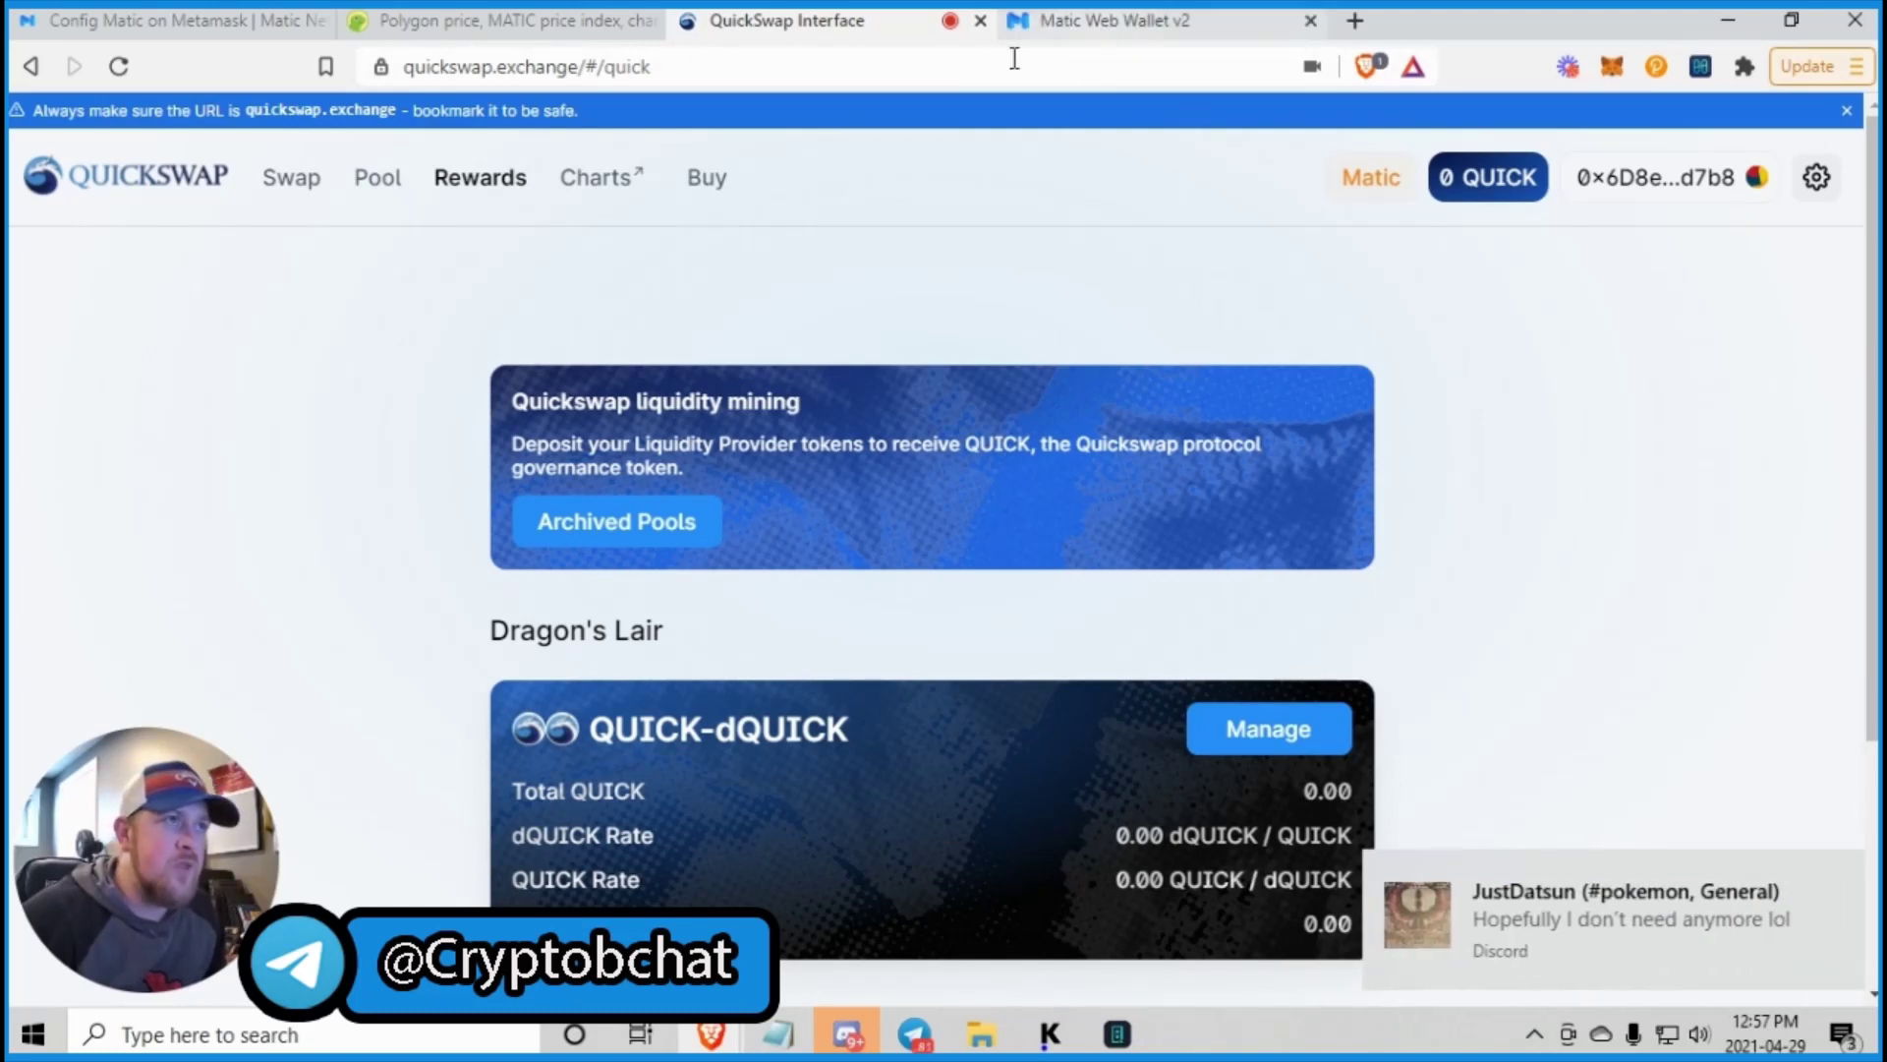
Go to polywhale.finance via the address bar suggestion and look over its home page.
left_click(949, 72)
type("pol")
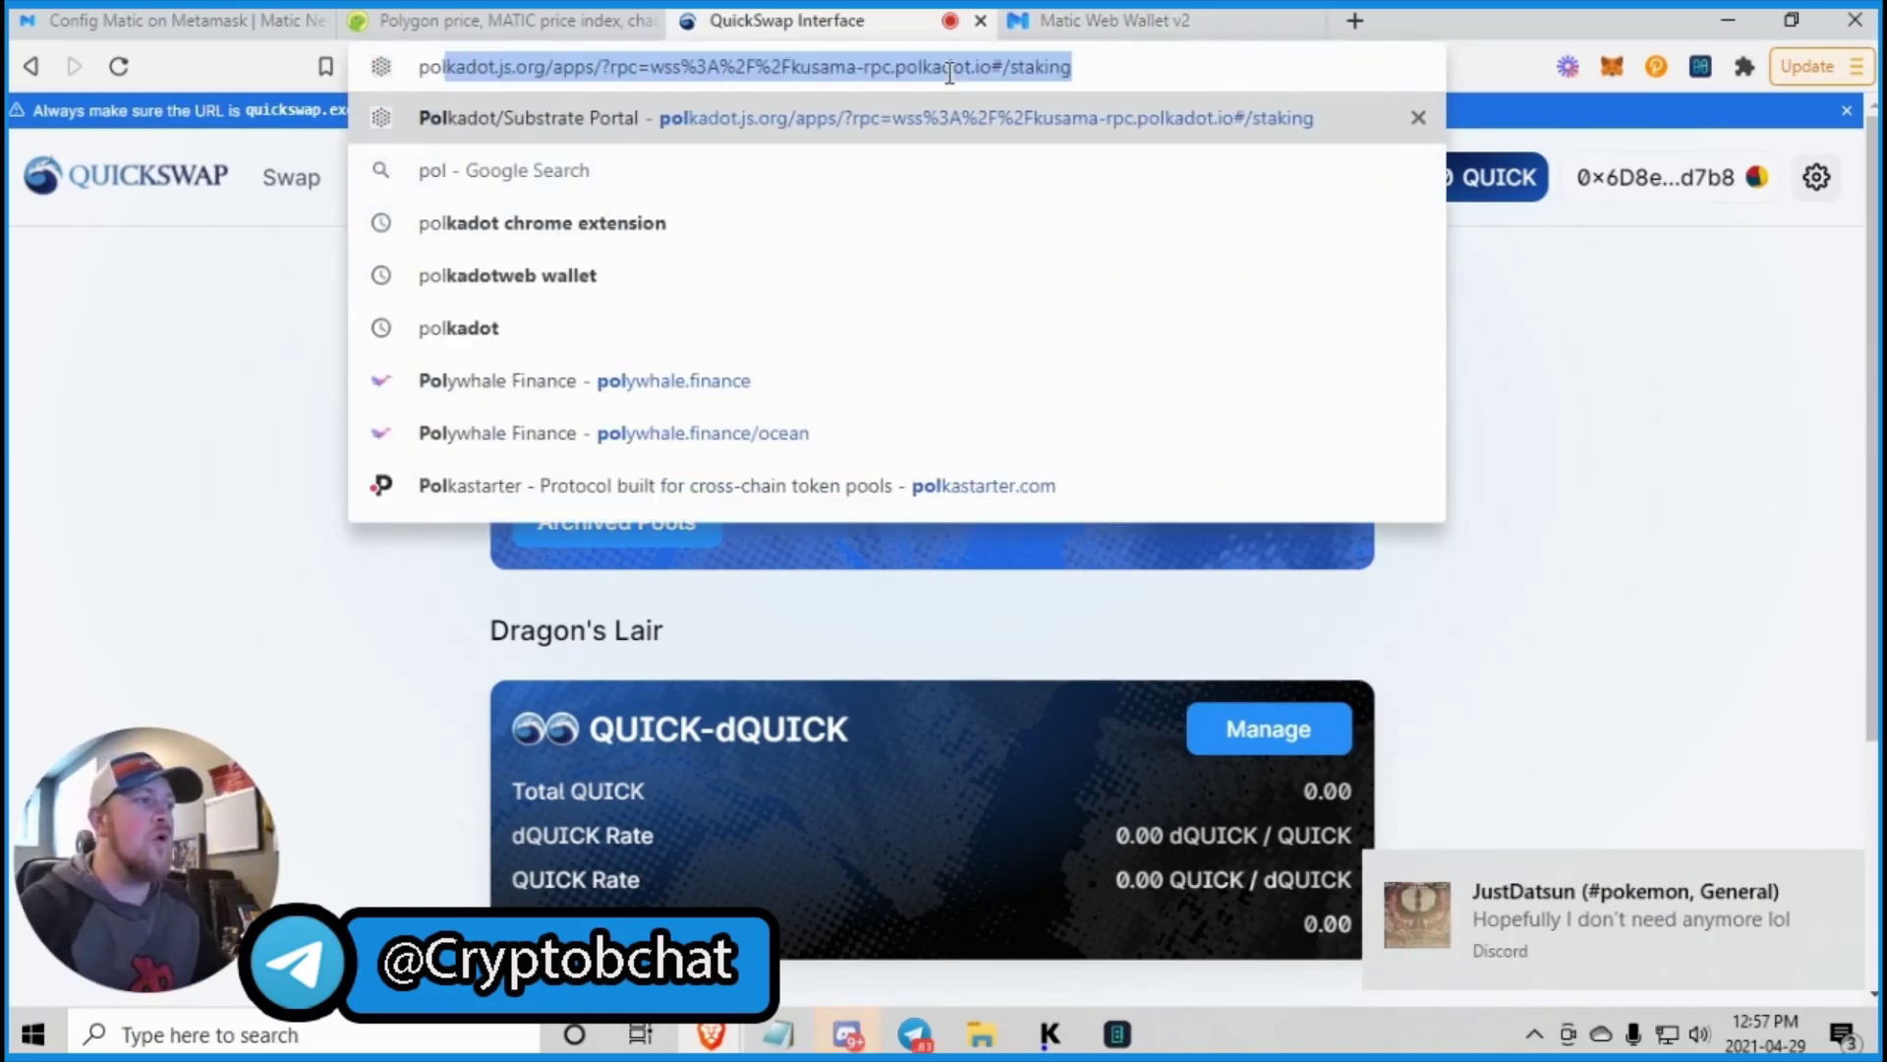
left_click(716, 383)
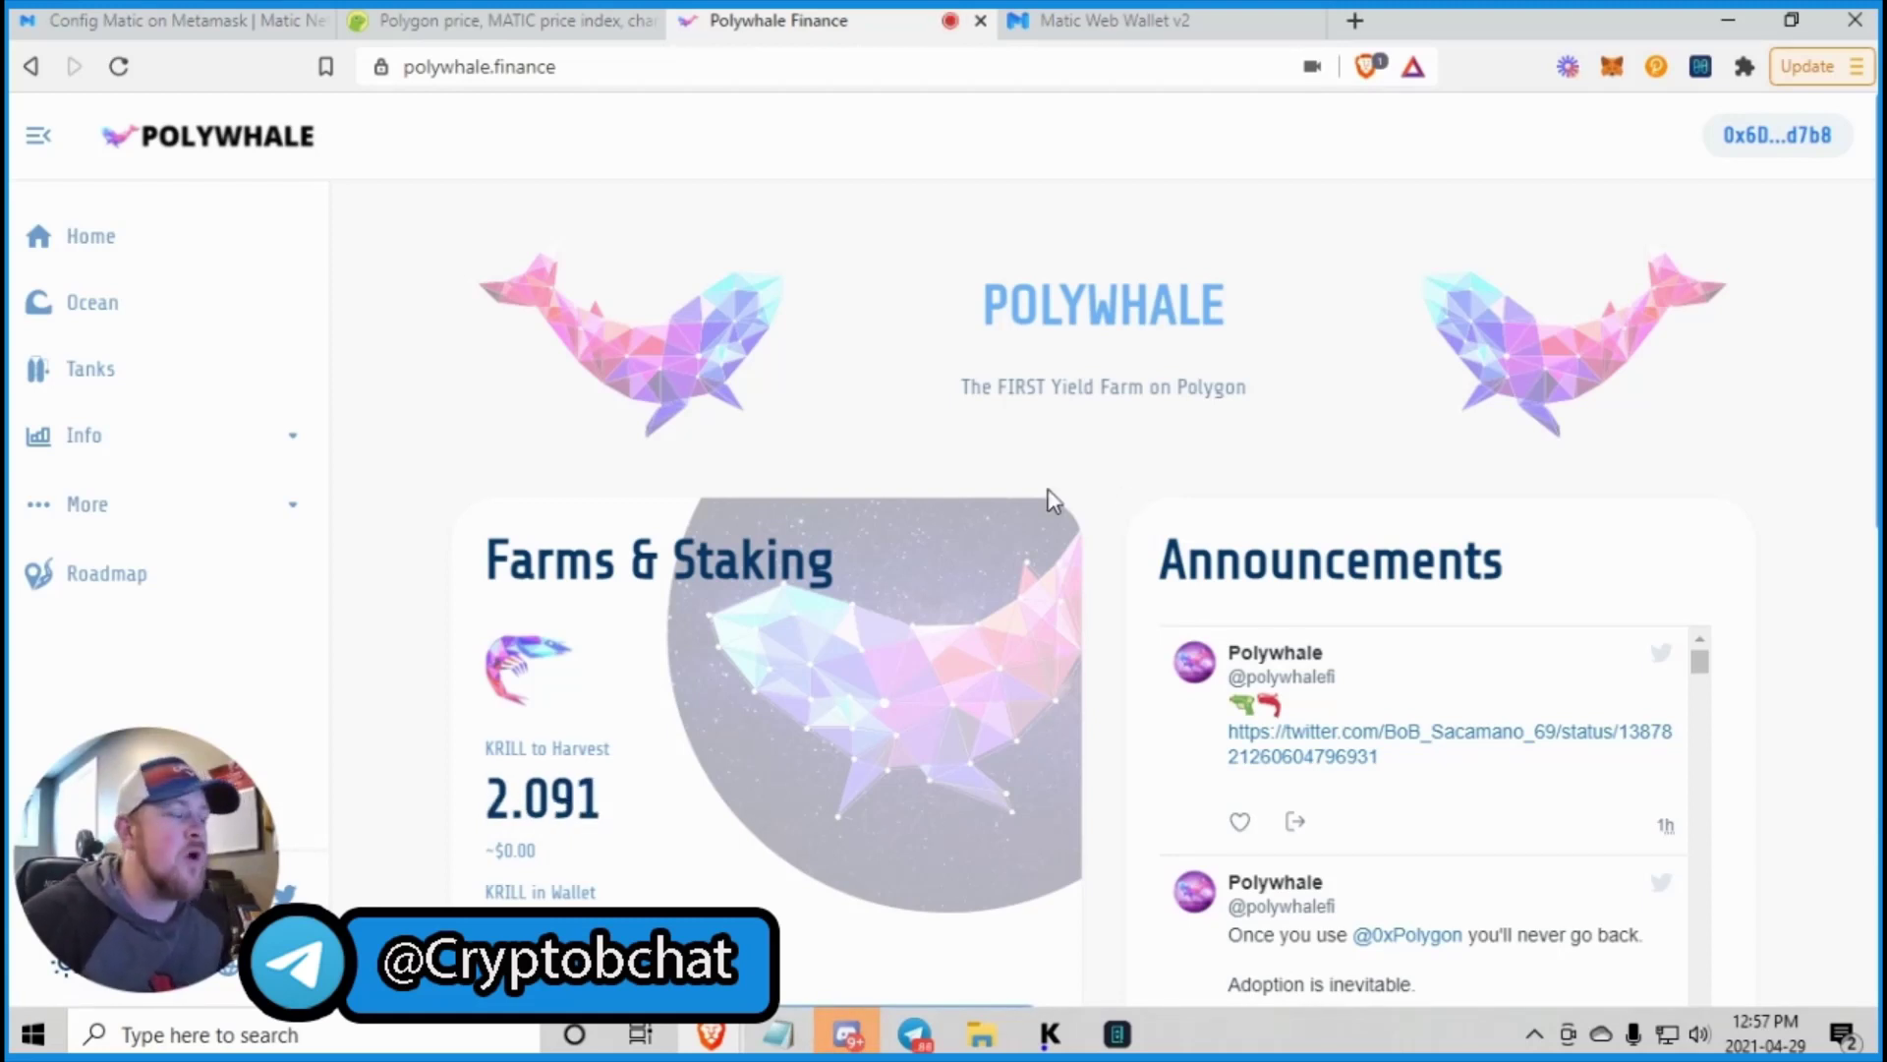
scroll(856, 680, "down", 2)
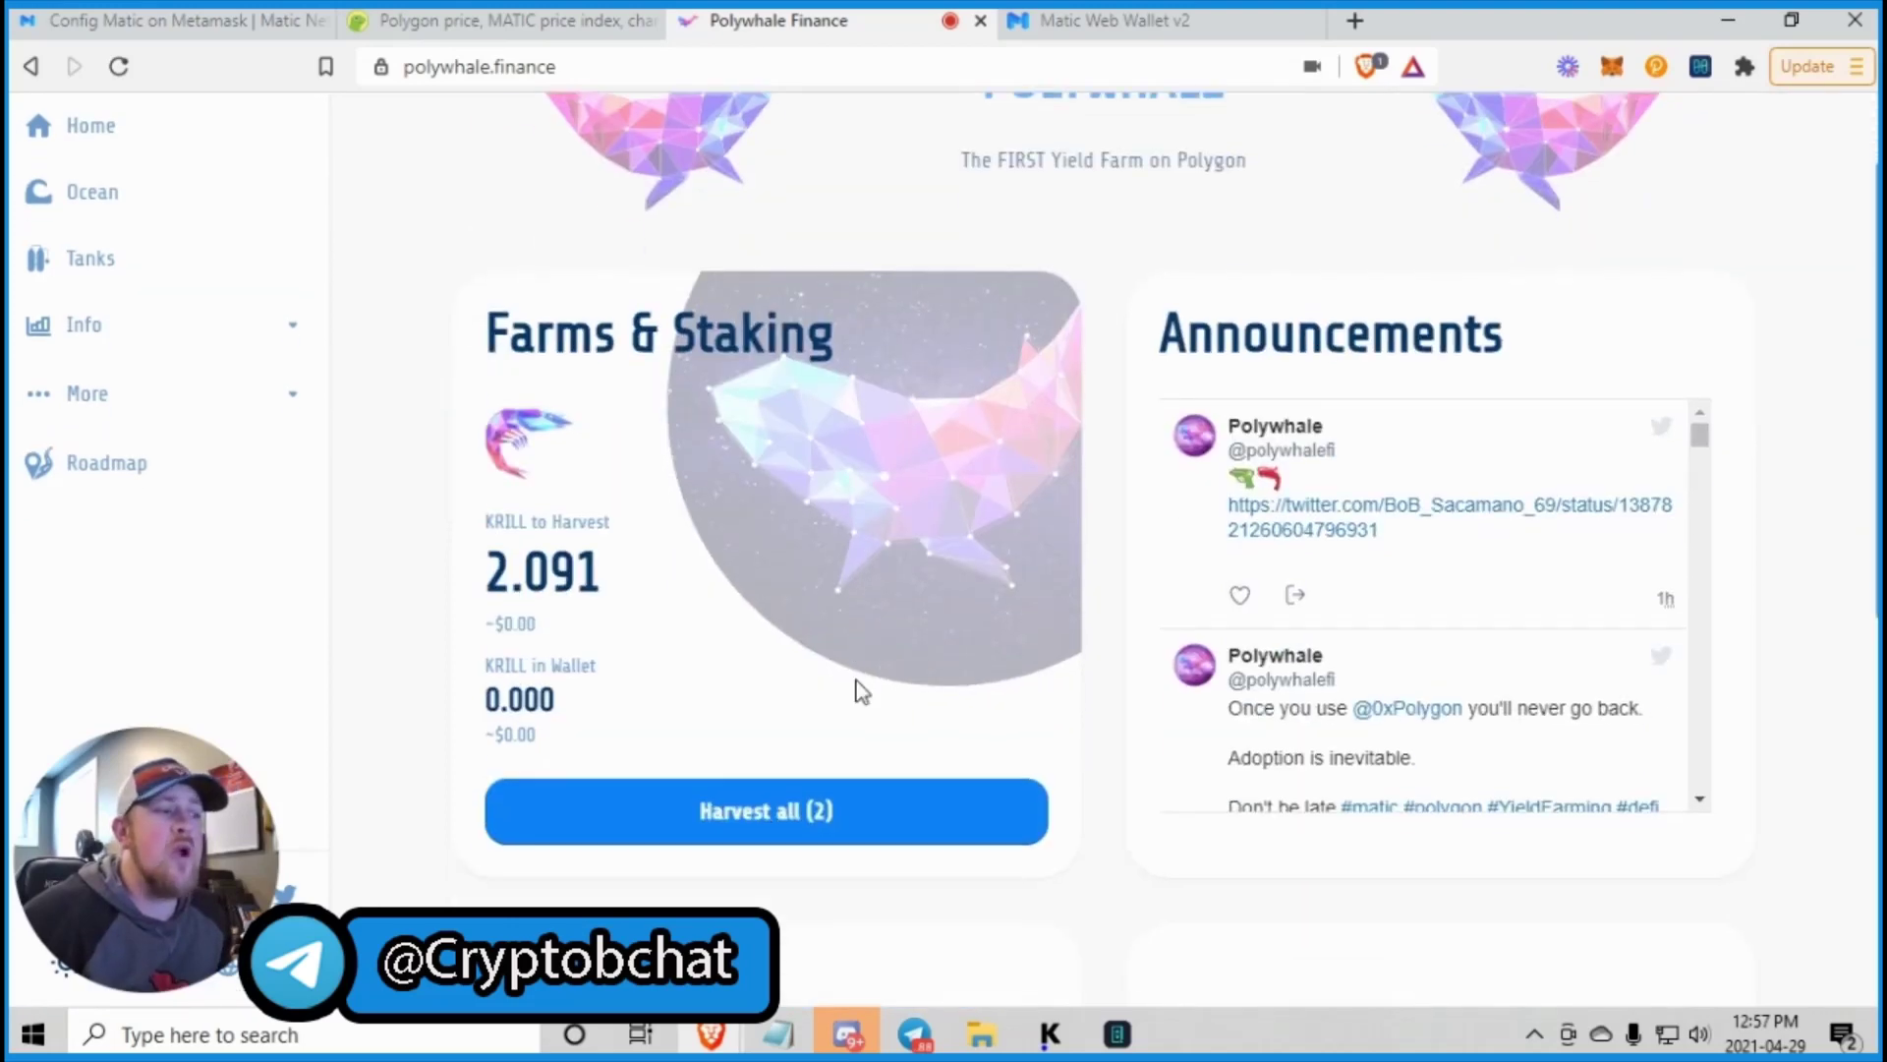
scroll(831, 676, "up", 2)
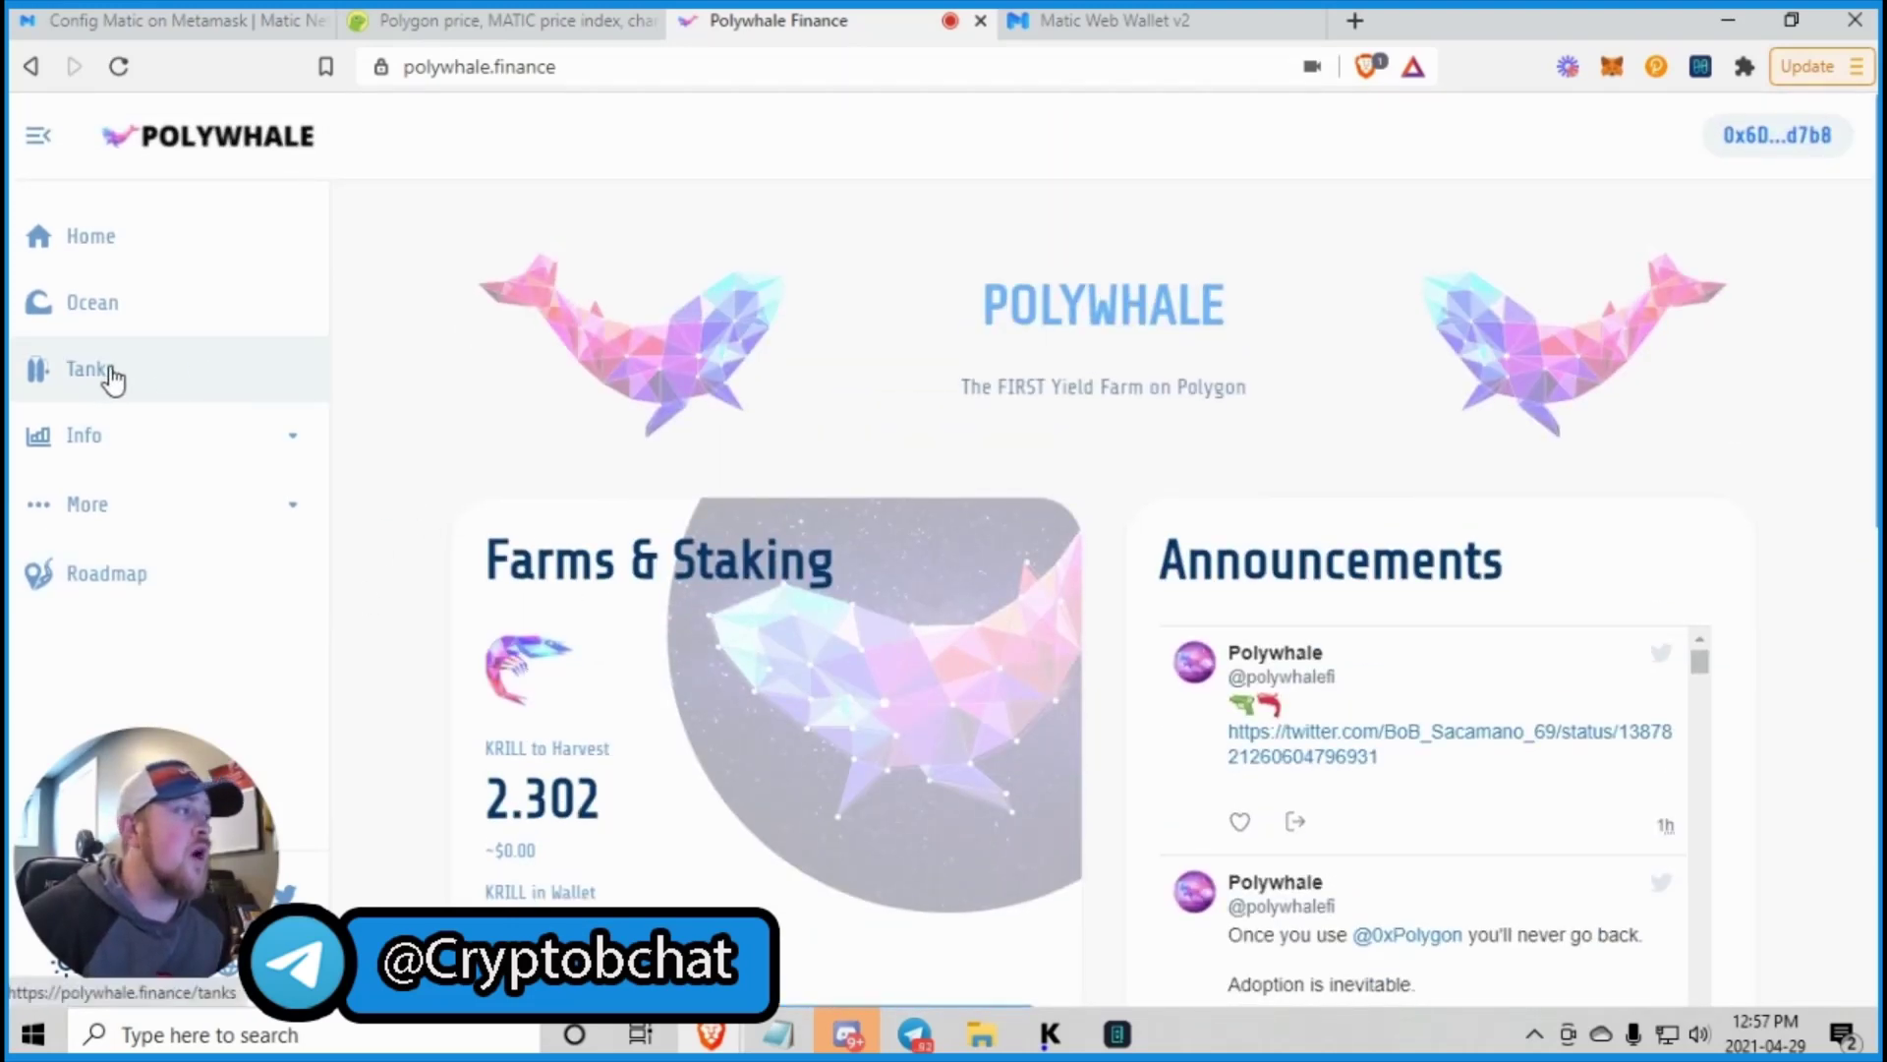
Check the KRILL - USDC farm's earned KRILL and staked amount on Ocean, then go to Tanks.
left_click(143, 327)
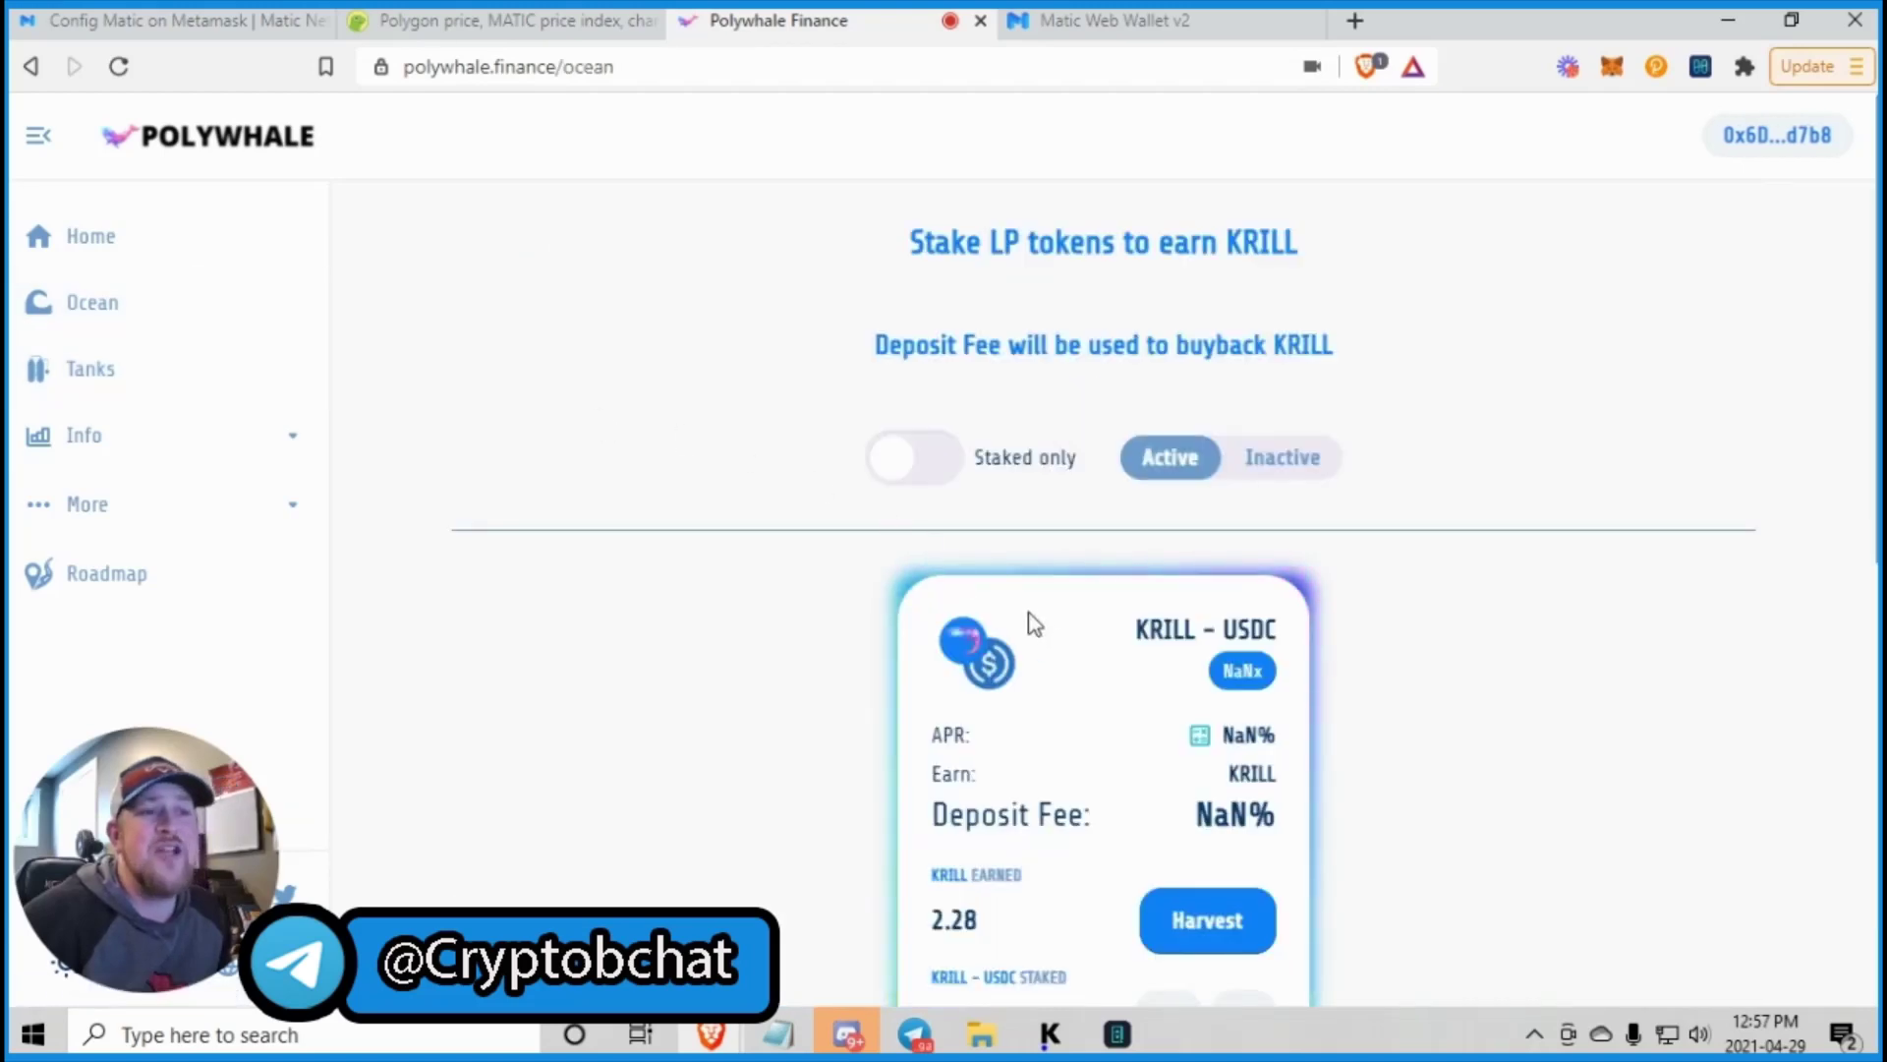
scroll(1465, 536, "down", 3)
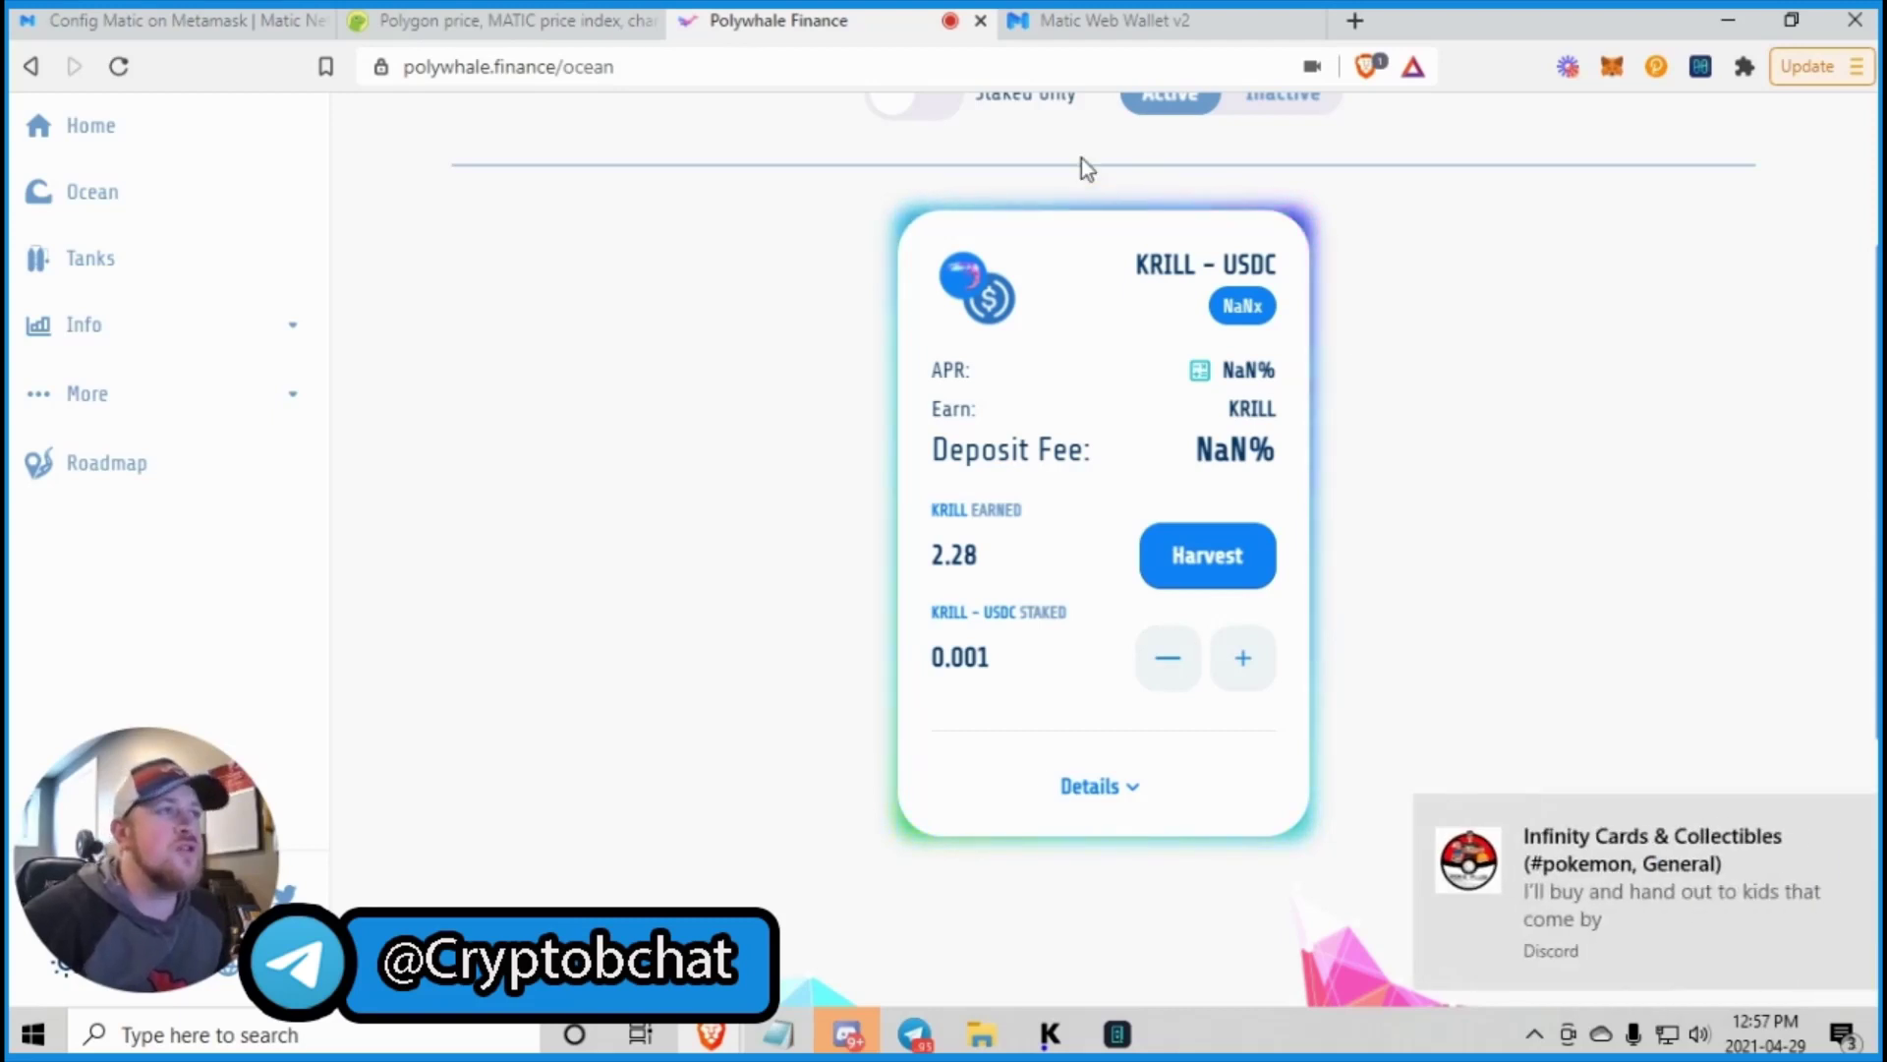
left_click(1836, 821)
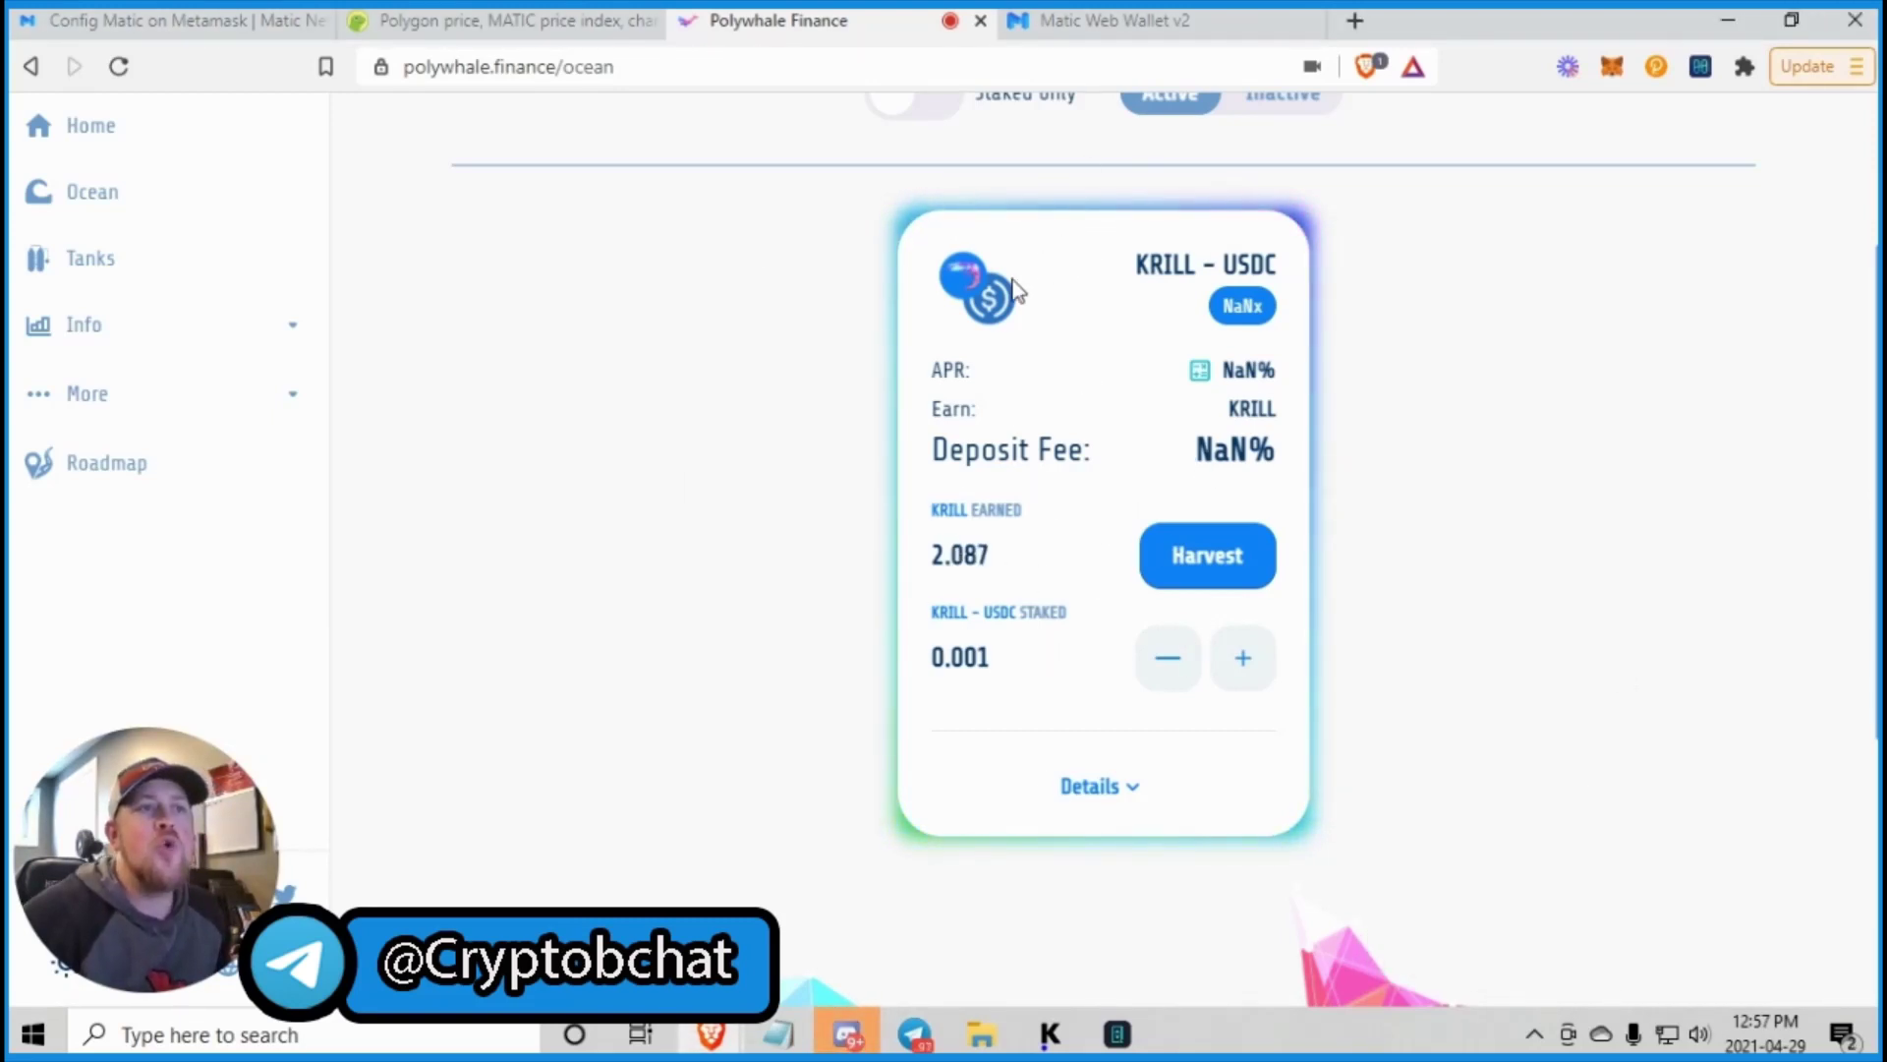
scroll(1357, 475, "up", 1)
scroll(1360, 491, "down", 1)
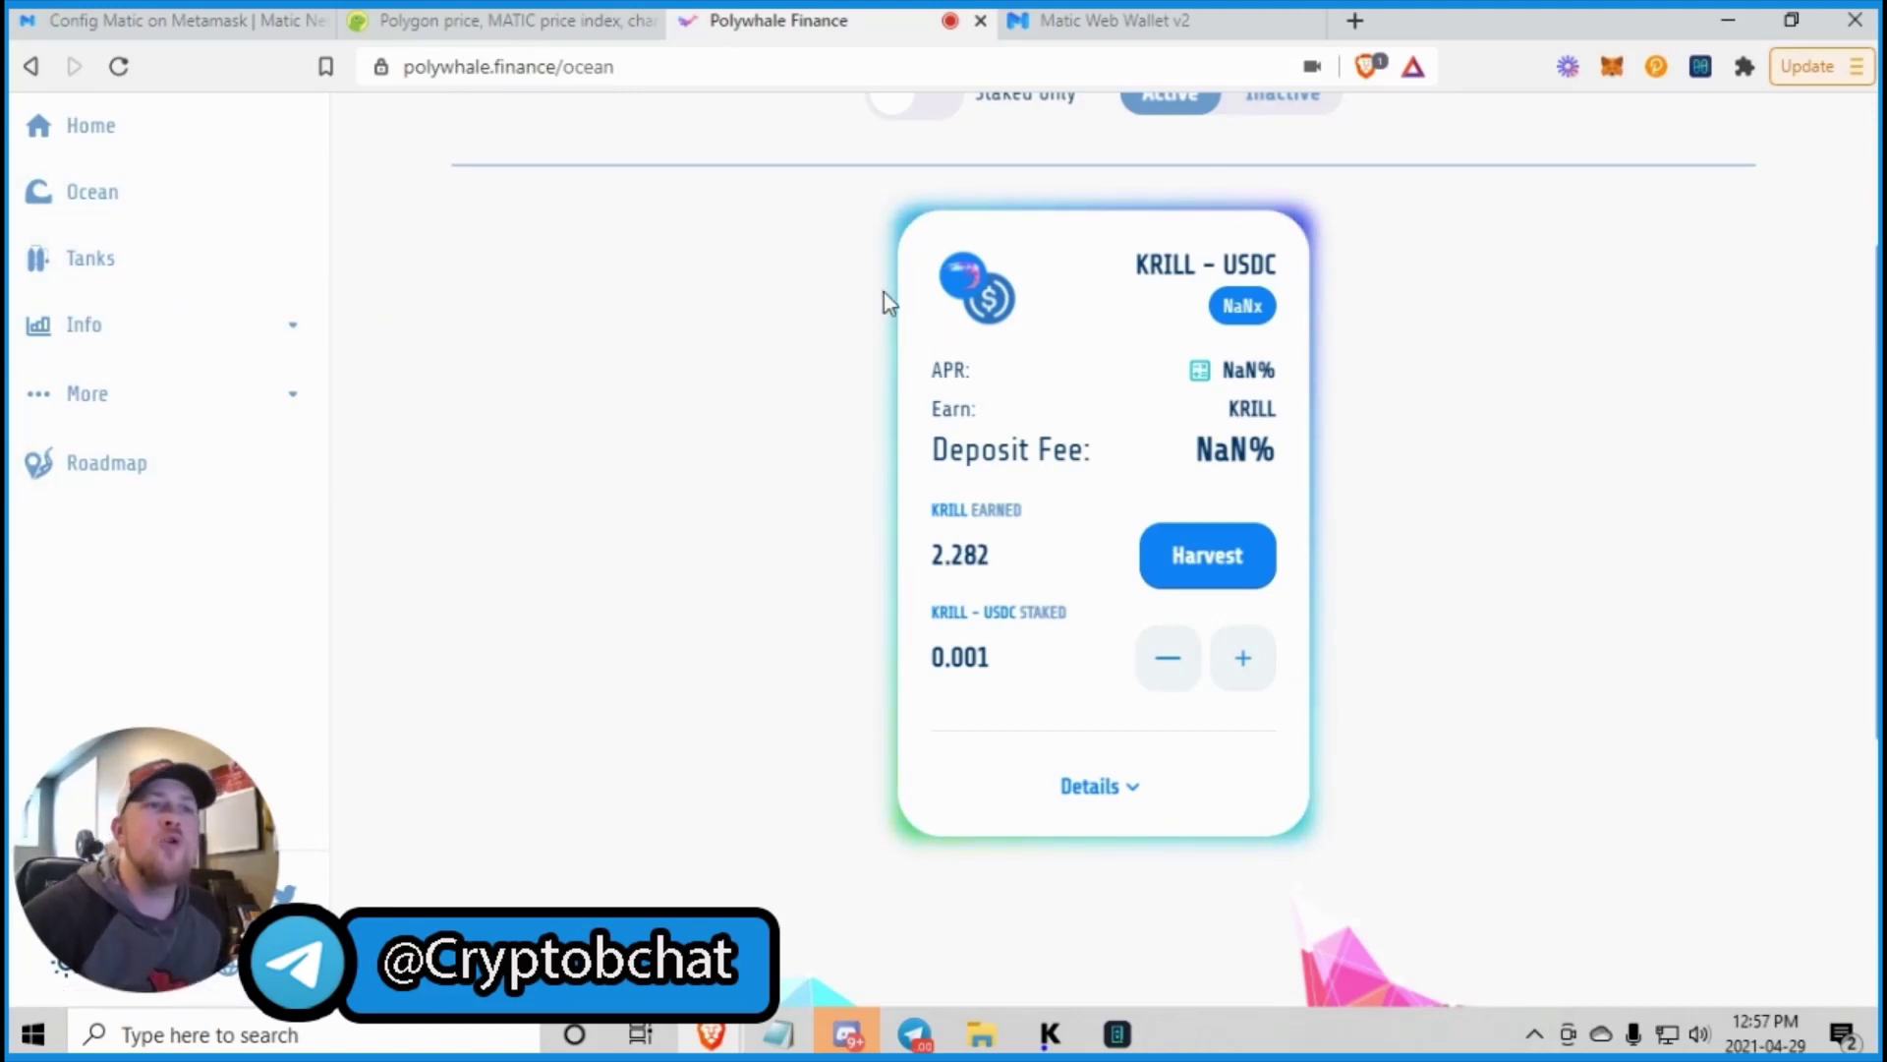
left_click(111, 265)
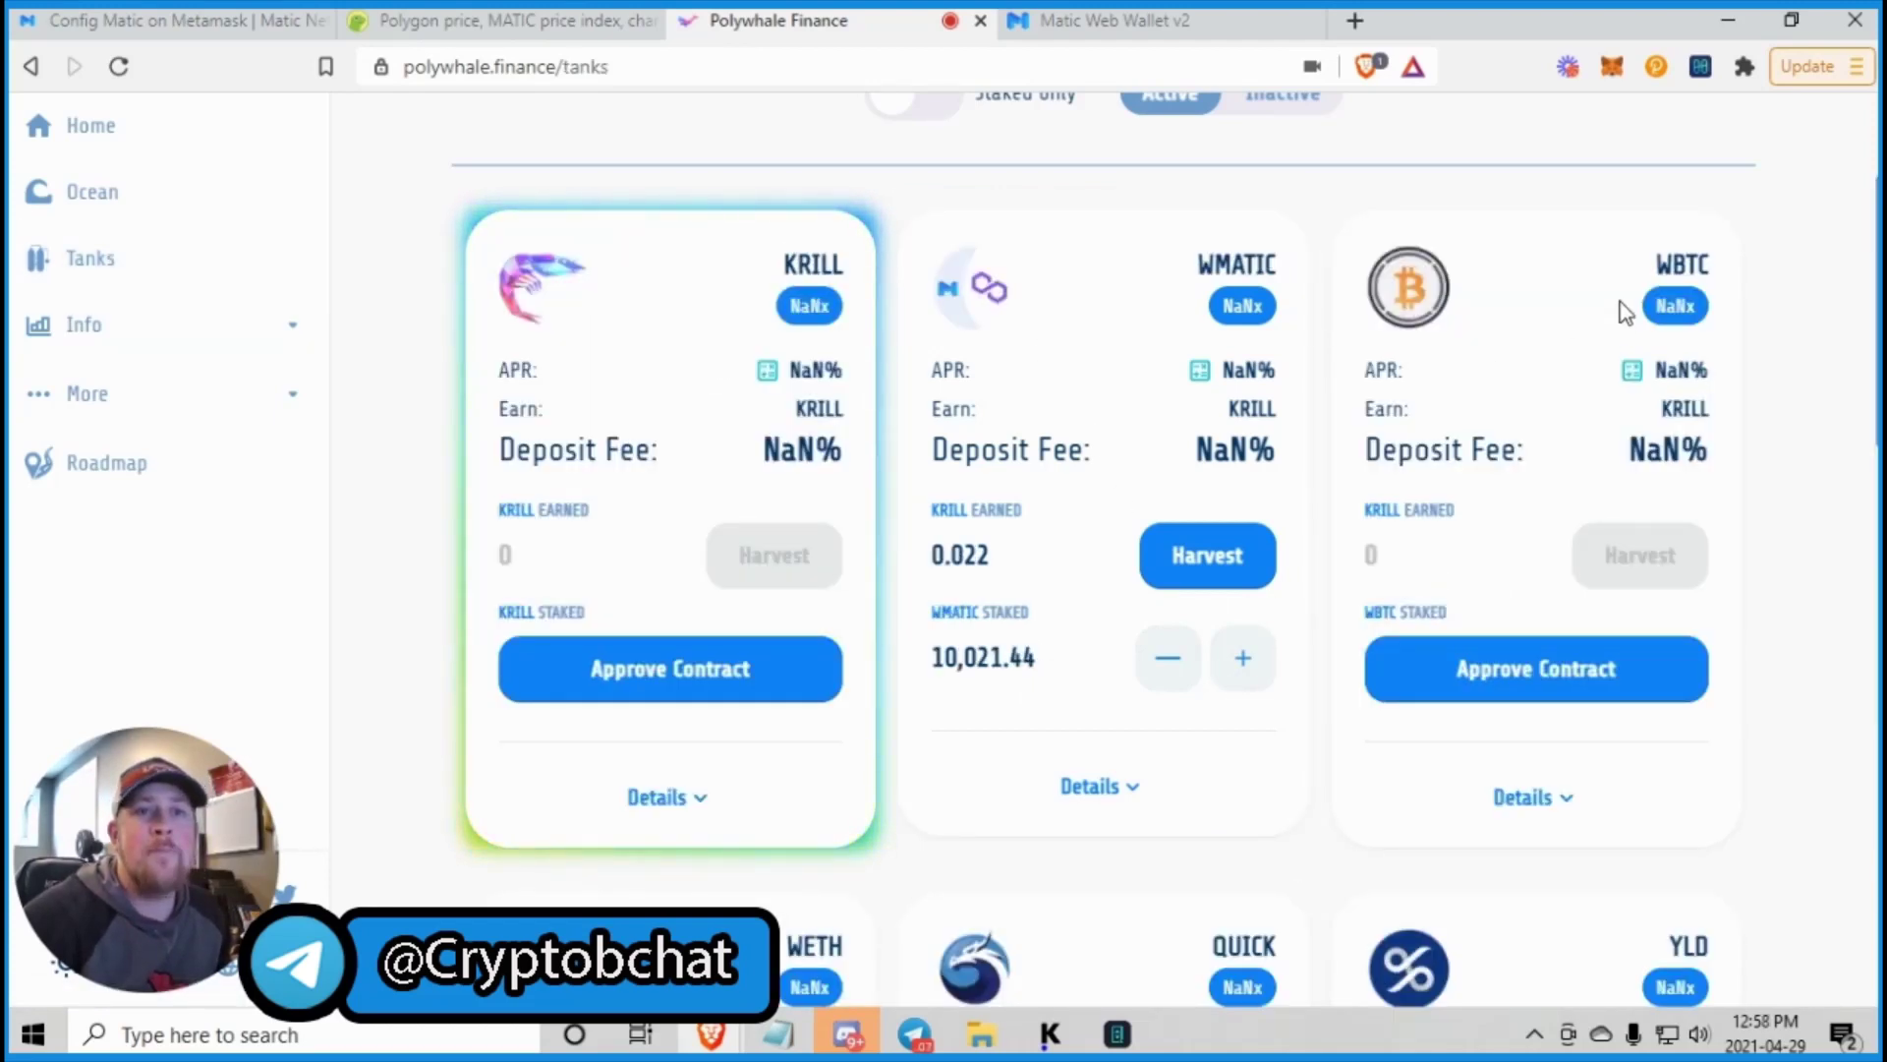
Reload the Tanks page so USDT shows 626.52% APR and USDC 604.07%.
scroll(1507, 496, "down", 4)
scroll(1507, 496, "down", 3)
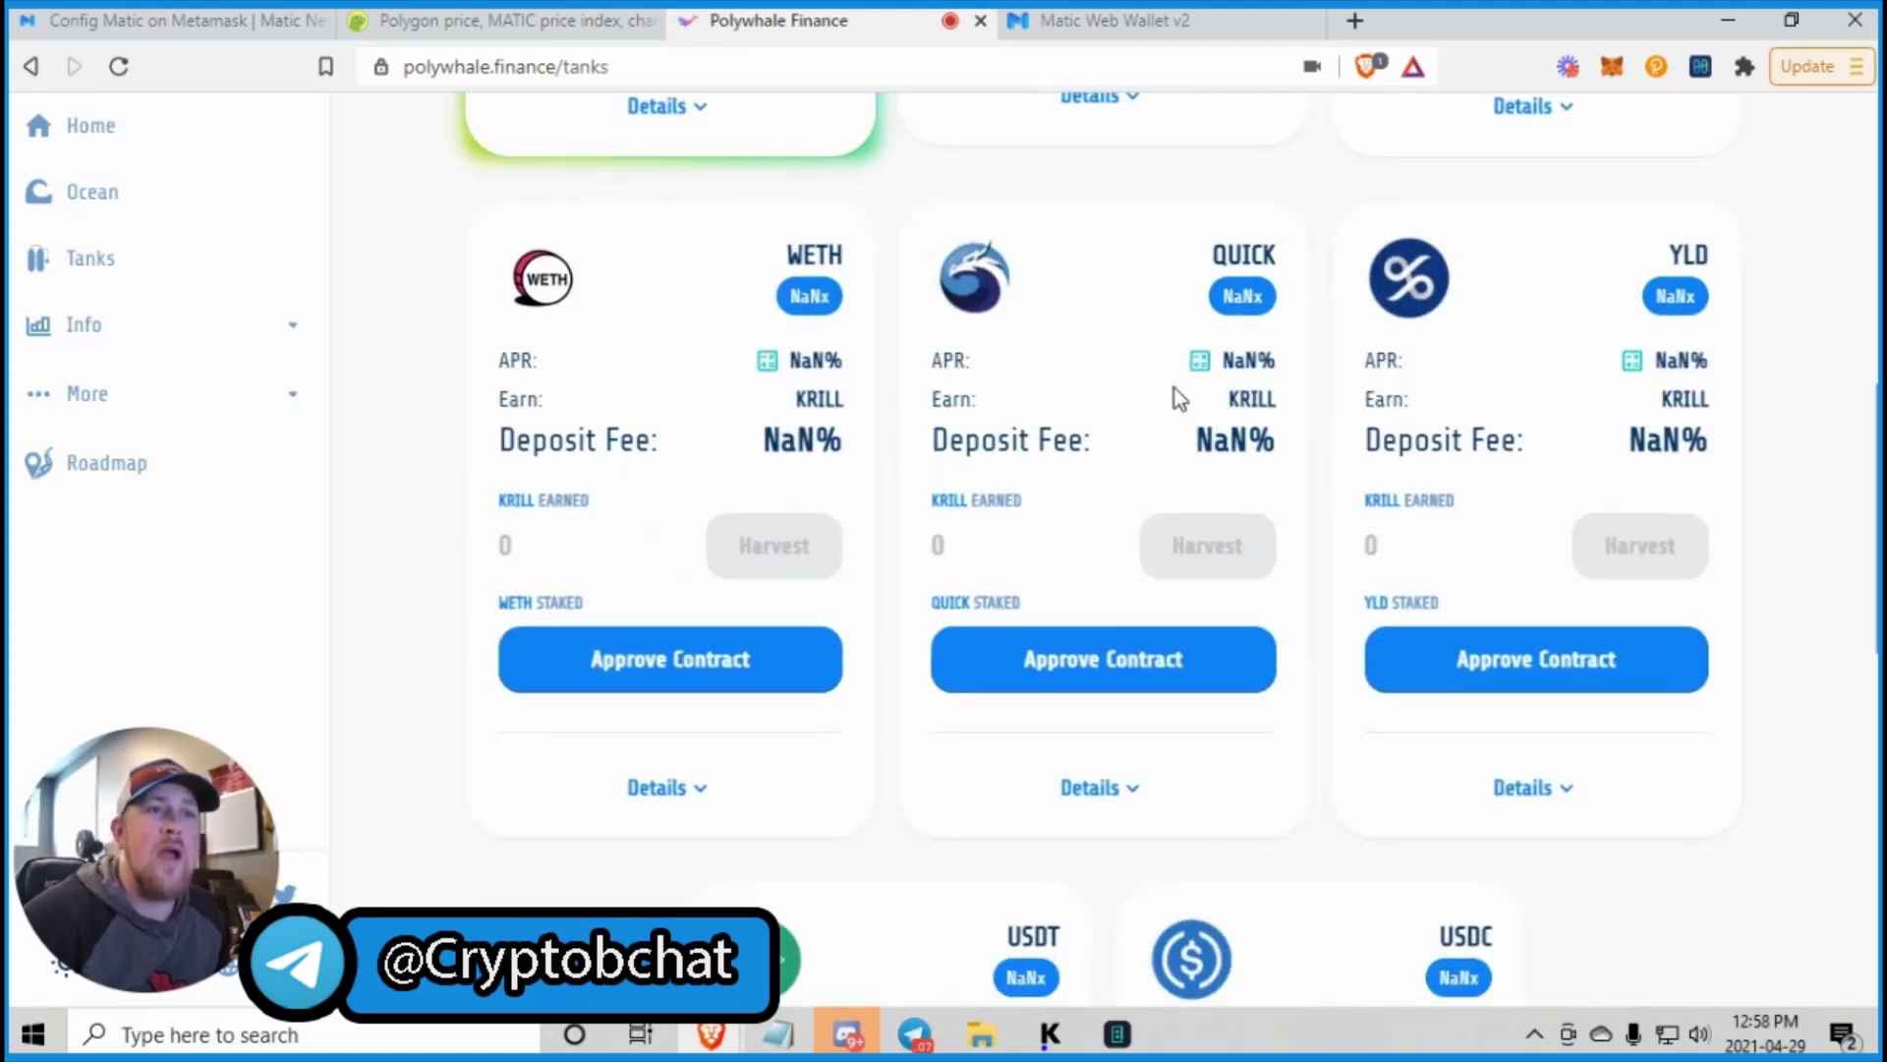
scroll(1435, 590, "down", 8)
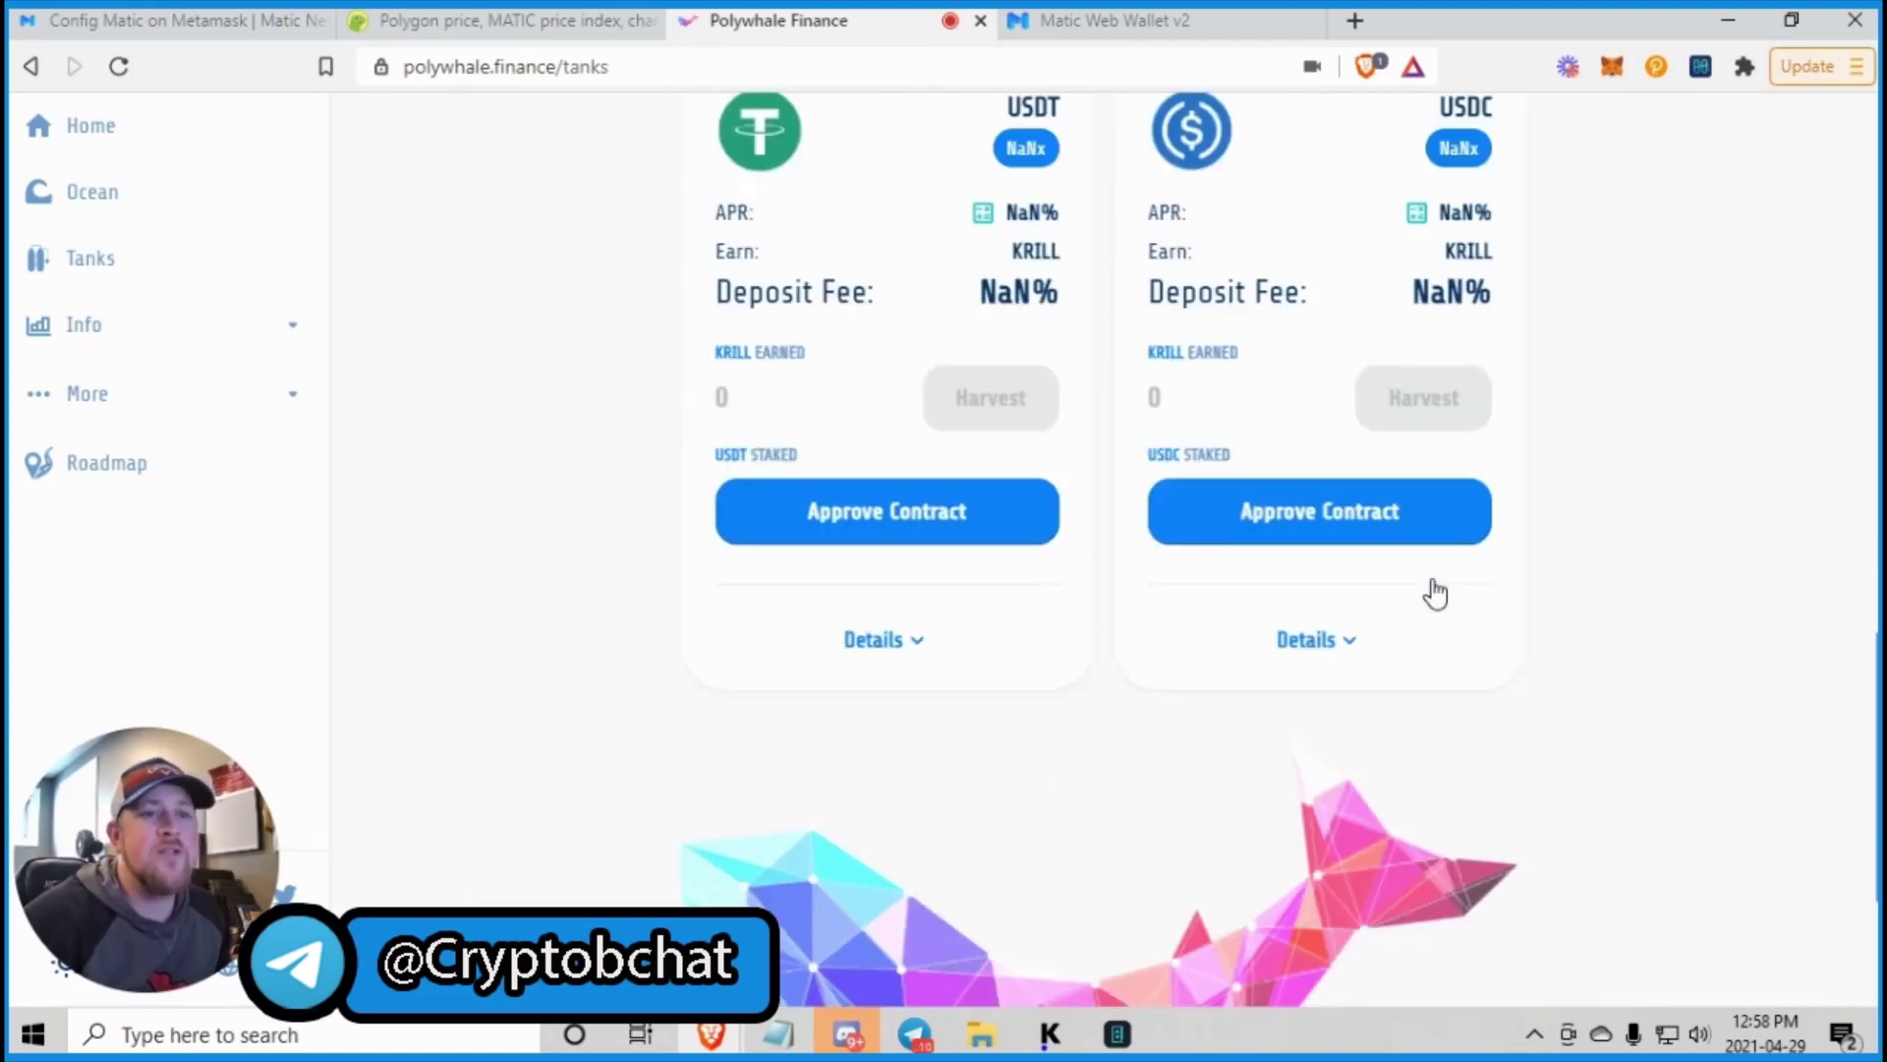
scroll(1276, 653, "up", 5)
scroll(1036, 746, "down", 4)
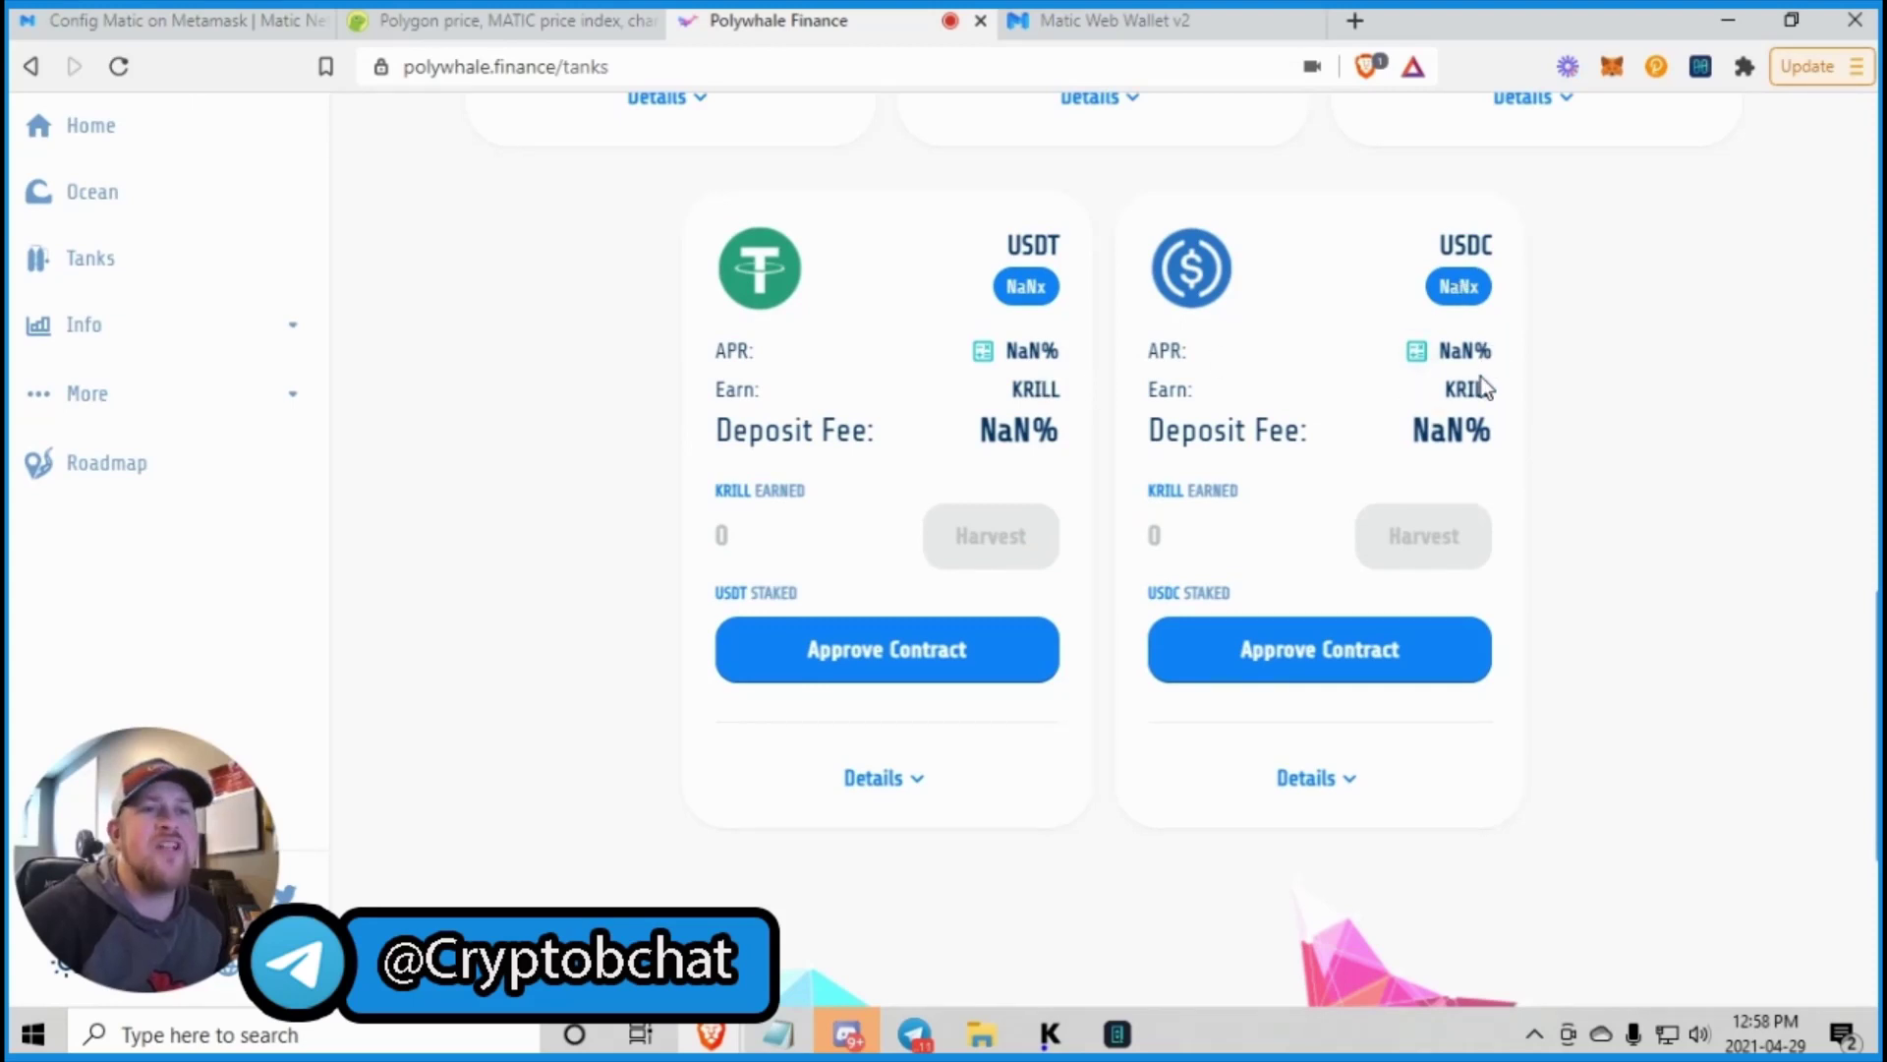
left_click(122, 67)
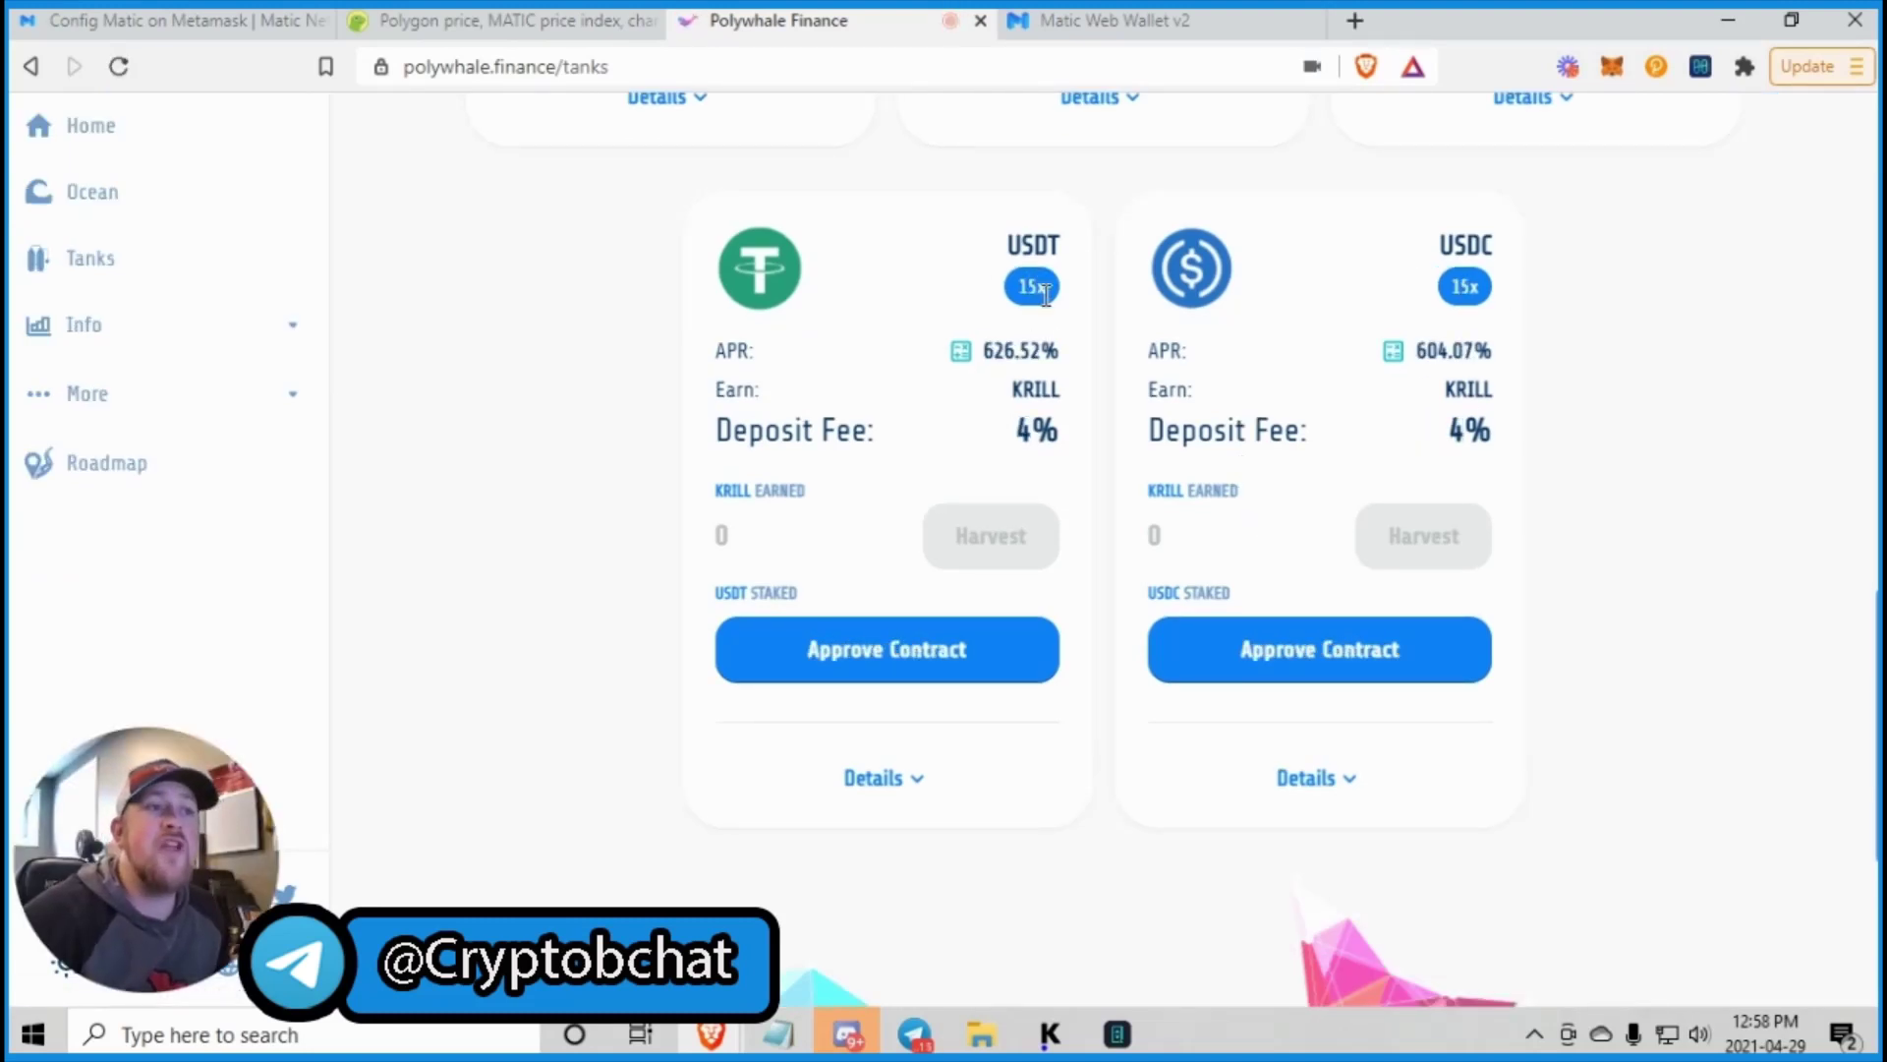
left_click_drag(984, 350, 1044, 348)
left_click(1056, 348)
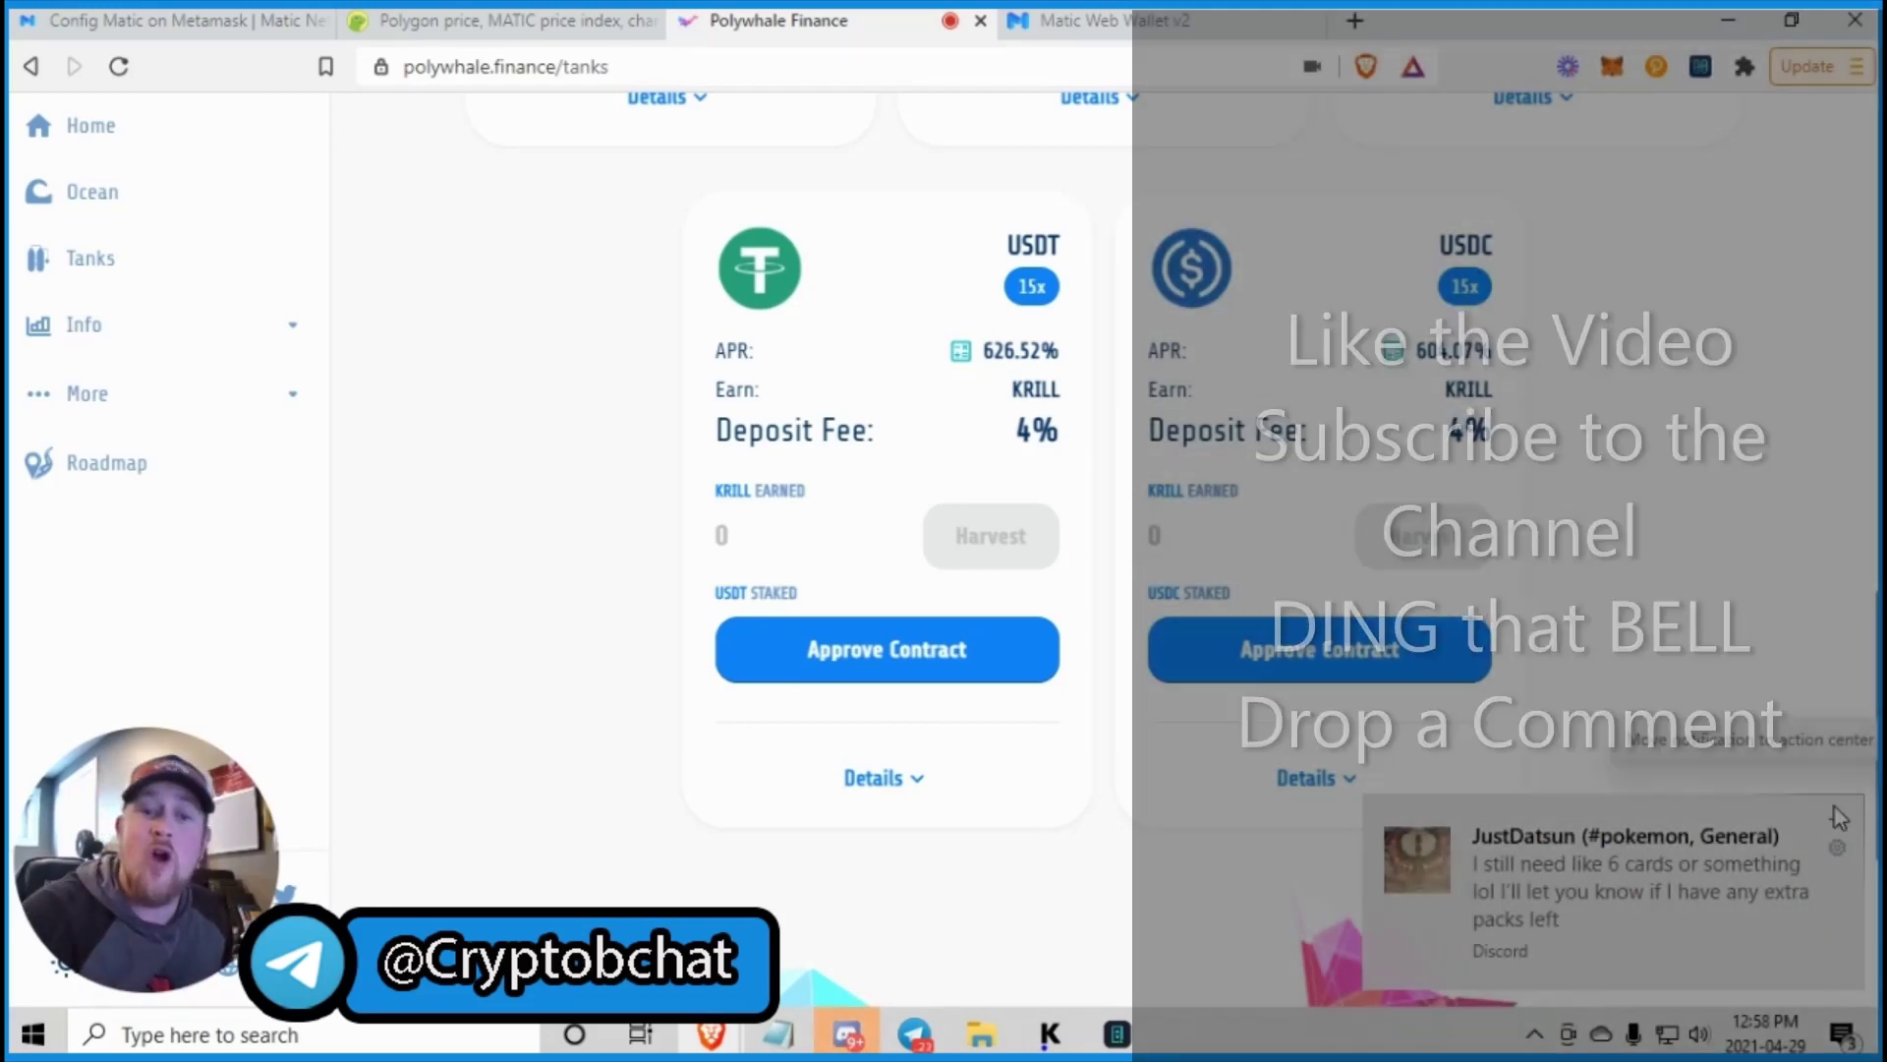
left_click(1838, 812)
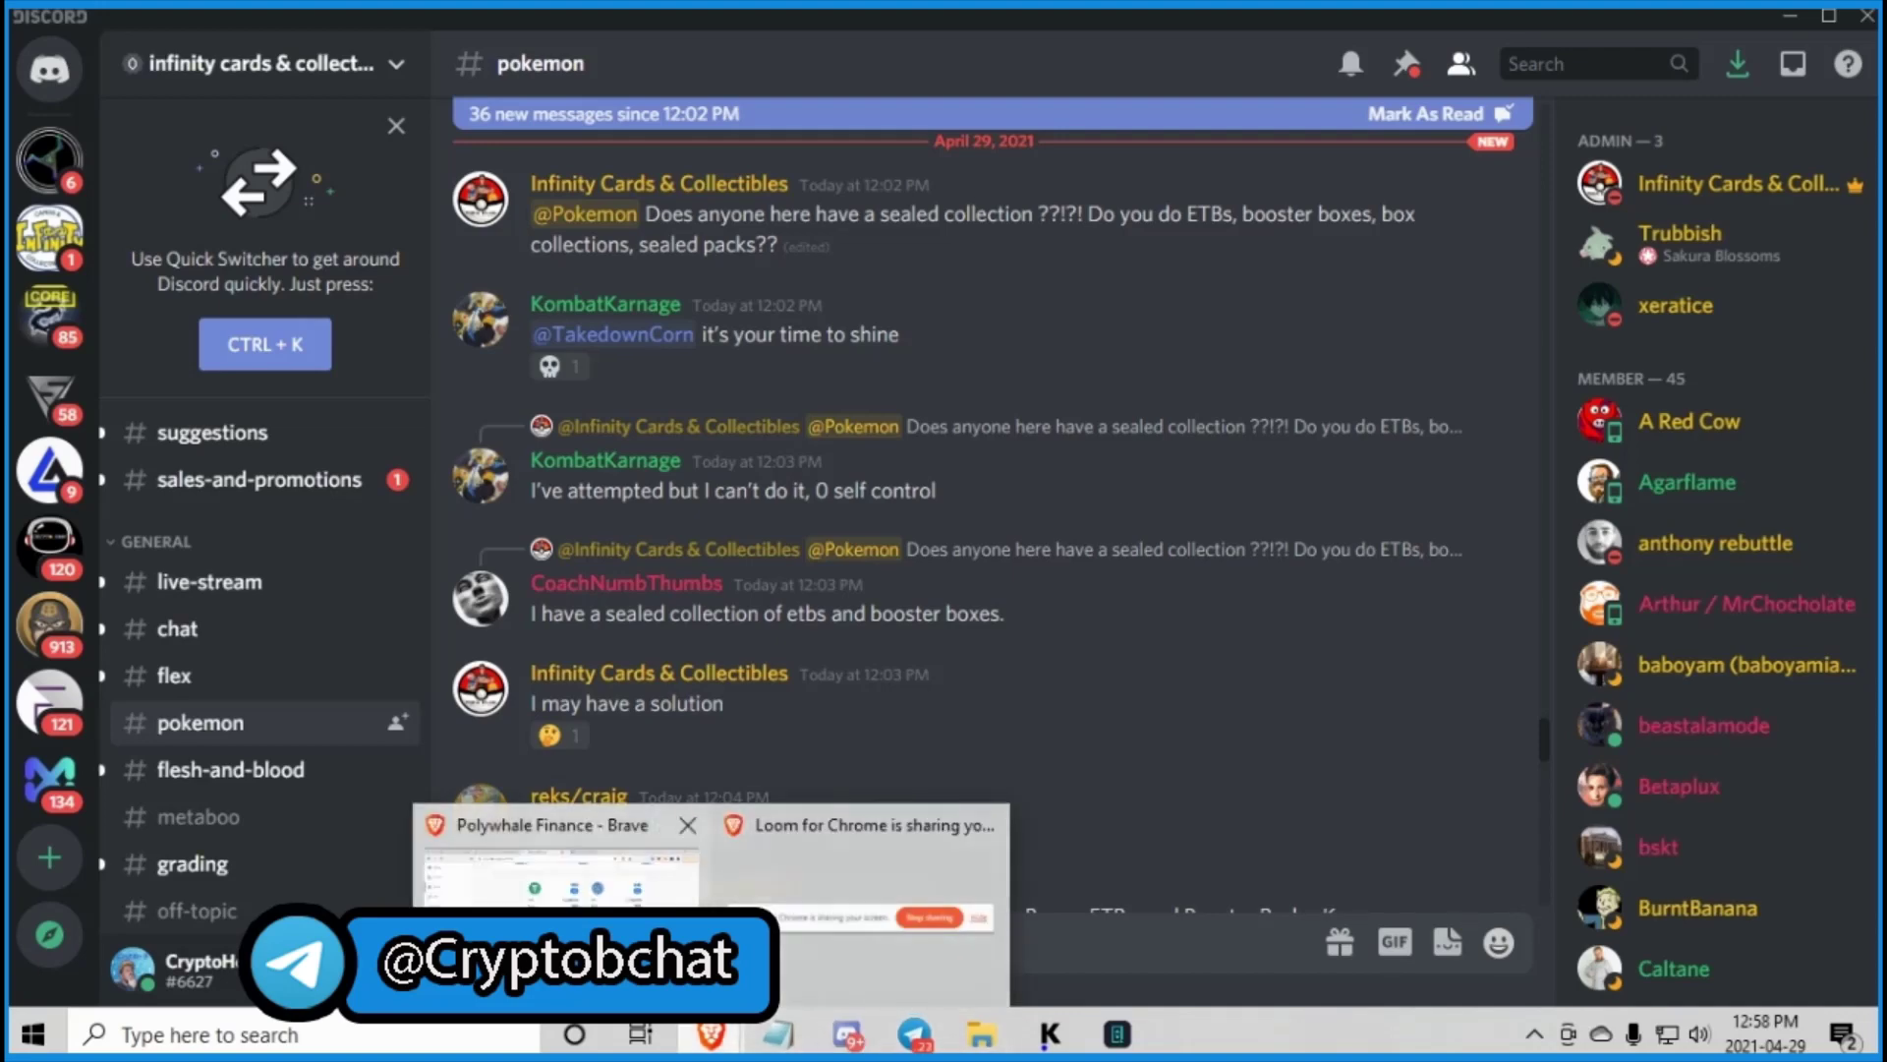
left_click(561, 884)
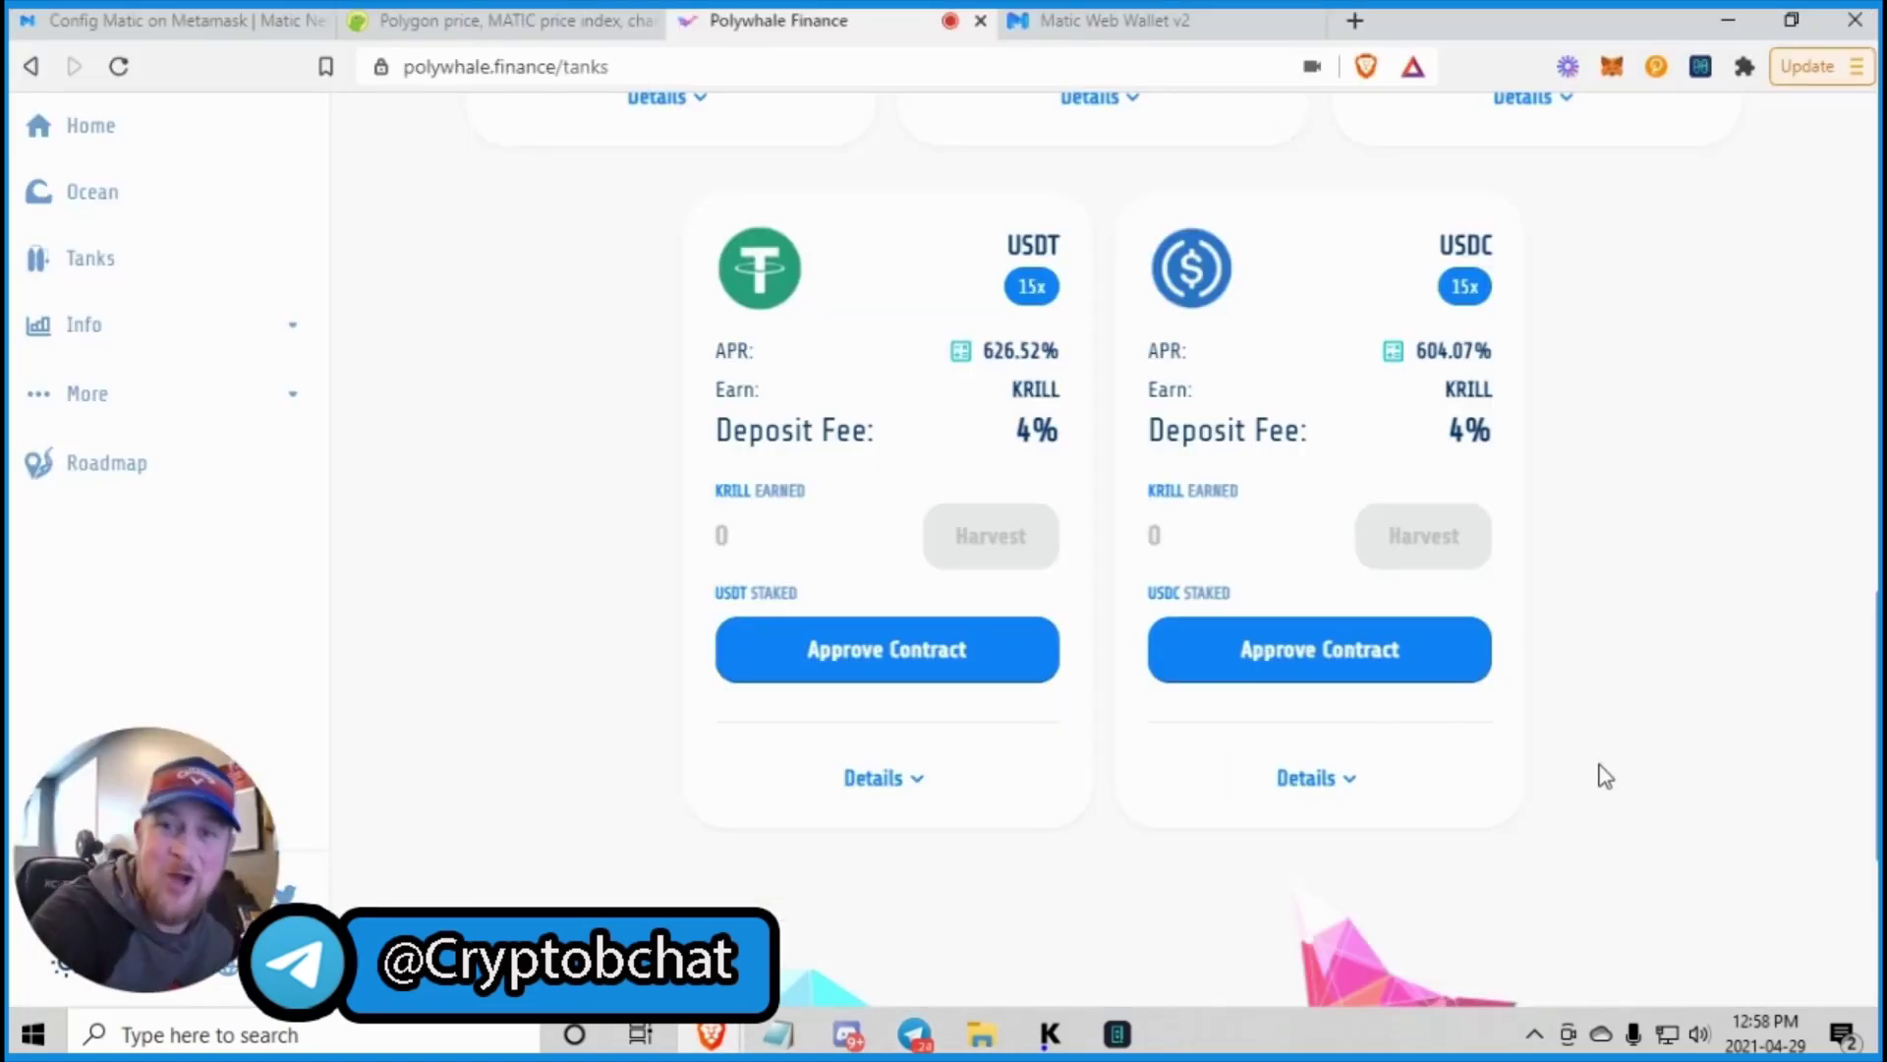